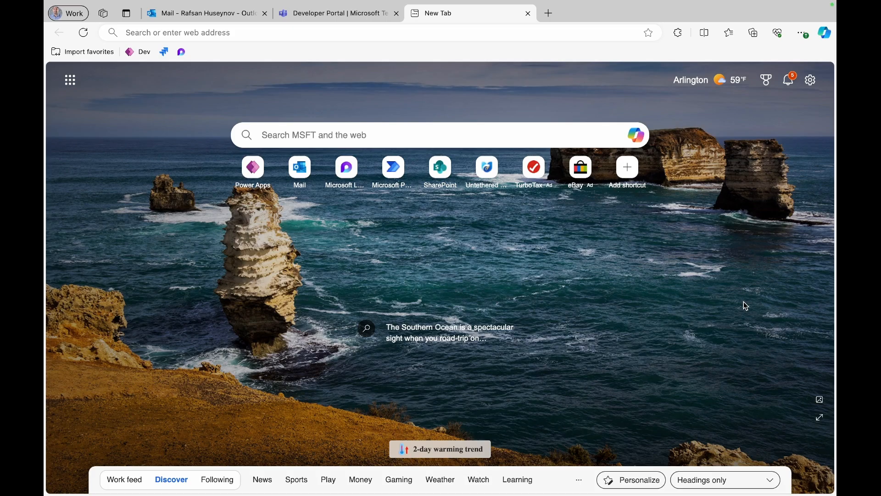
- Go to loop.cloud.microsoft in Edge to reach the Loop home page and its two workspaces
left_click(387, 34)
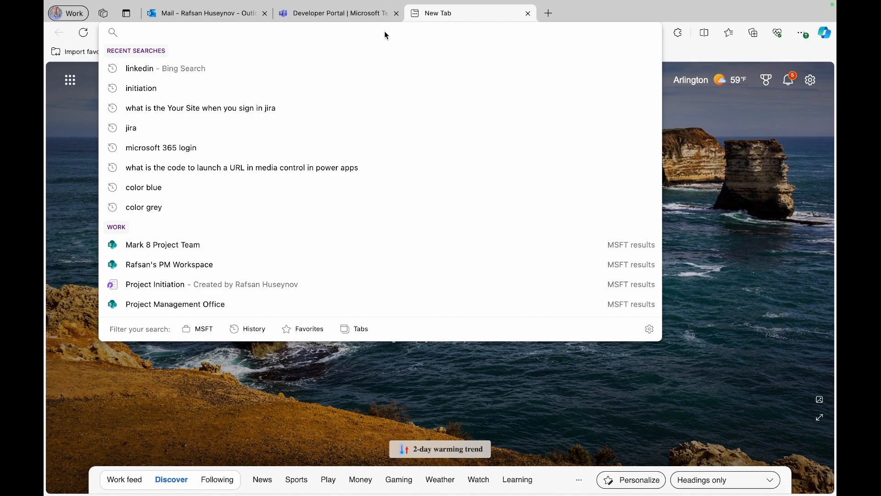
type("loop.cloud.microsoft")
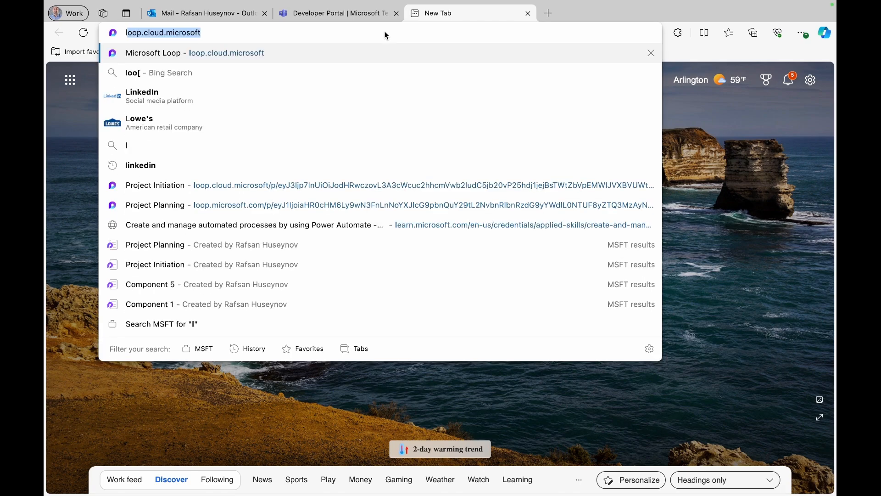
key("Return")
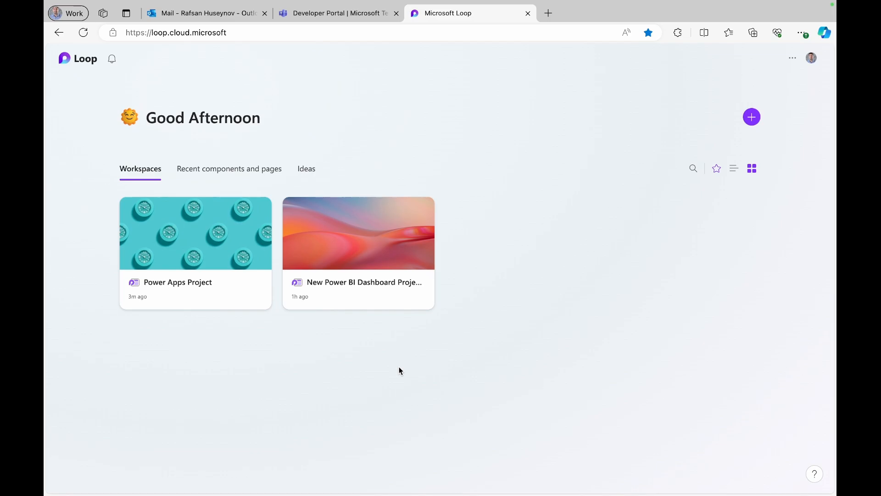
- Open the Power Apps Project workspace card, landing on its Project Initiation page
left_click(203, 289)
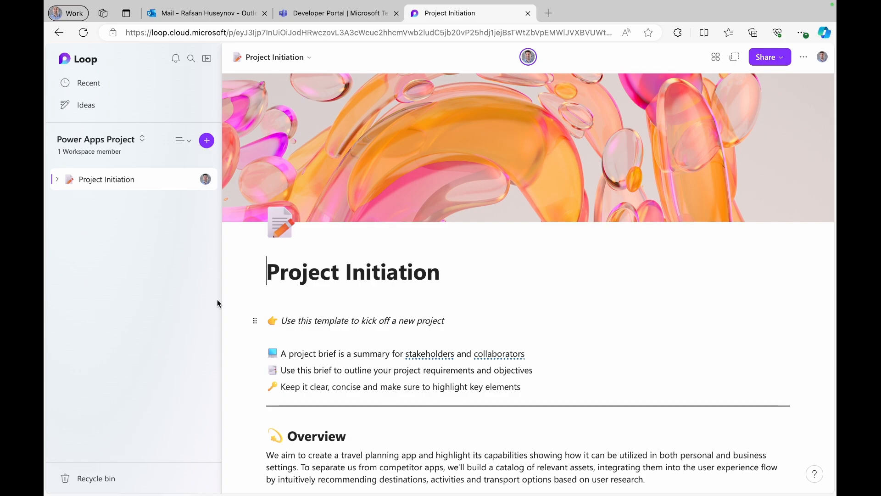
- Add a new blank page to the workspace and hide the page list
left_click(211, 145)
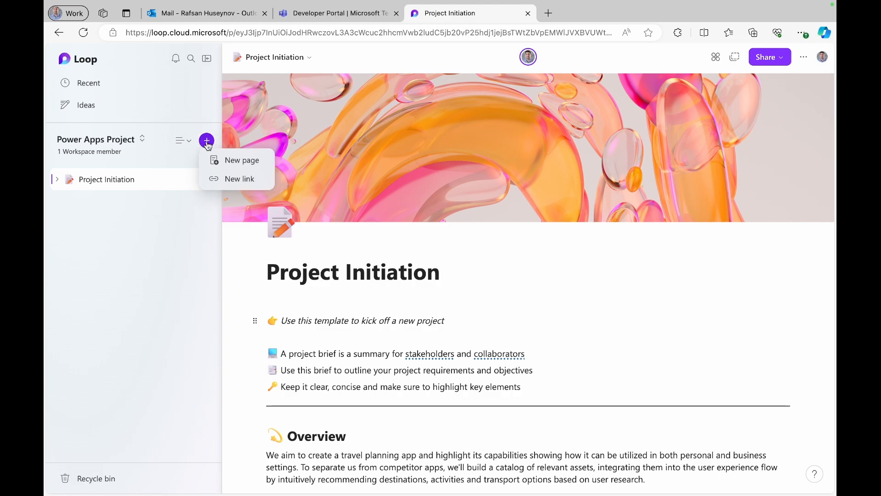
left_click(256, 168)
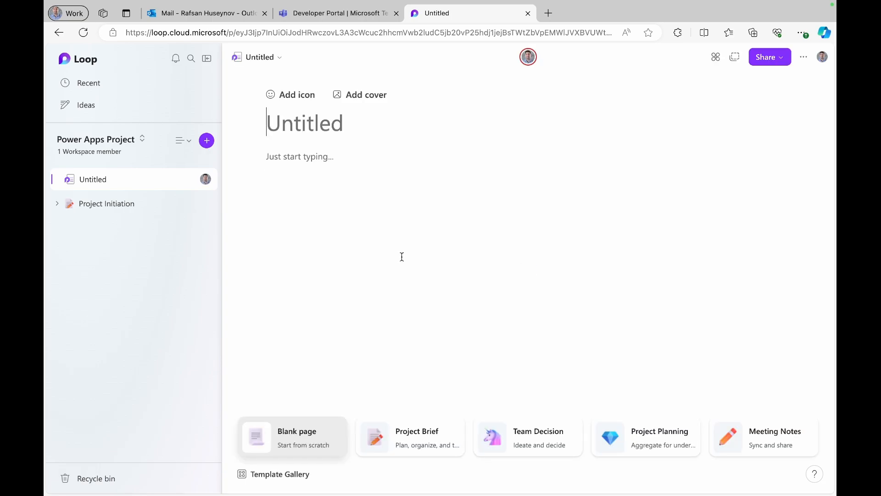
left_click(207, 59)
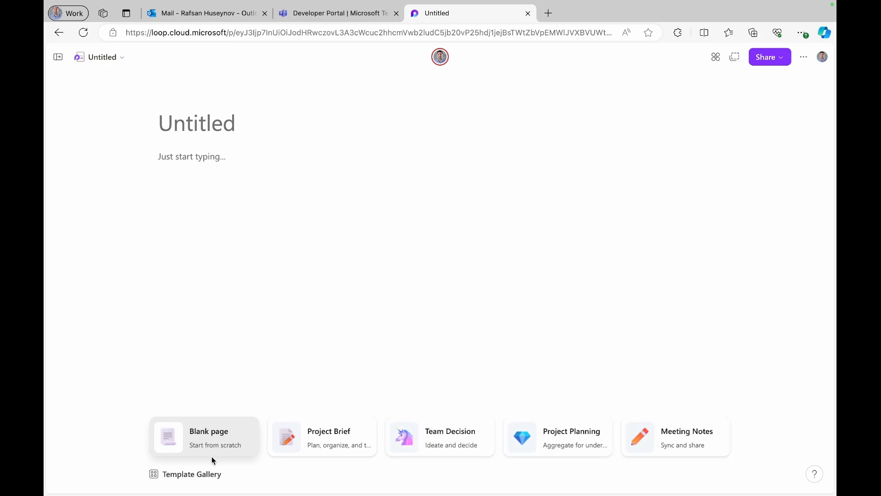
- Browse the Template Gallery's templates, then close it to return to the page
left_click(171, 477)
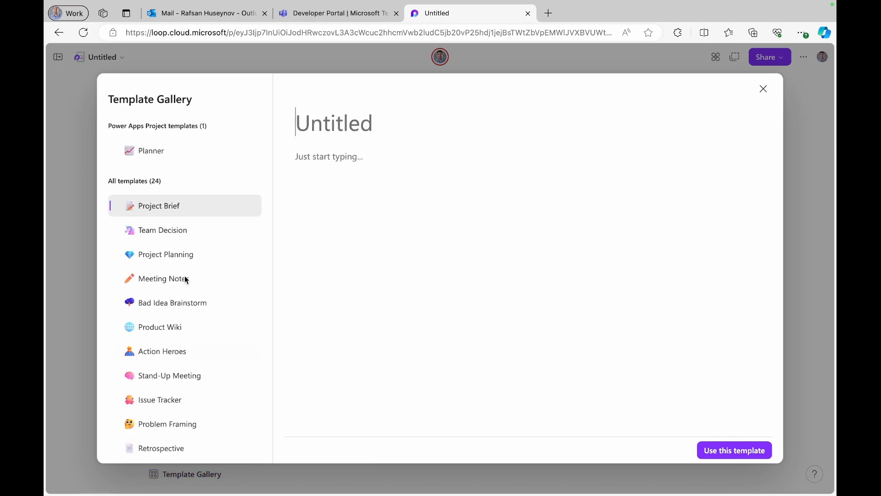
scroll(185, 277, "down", 4)
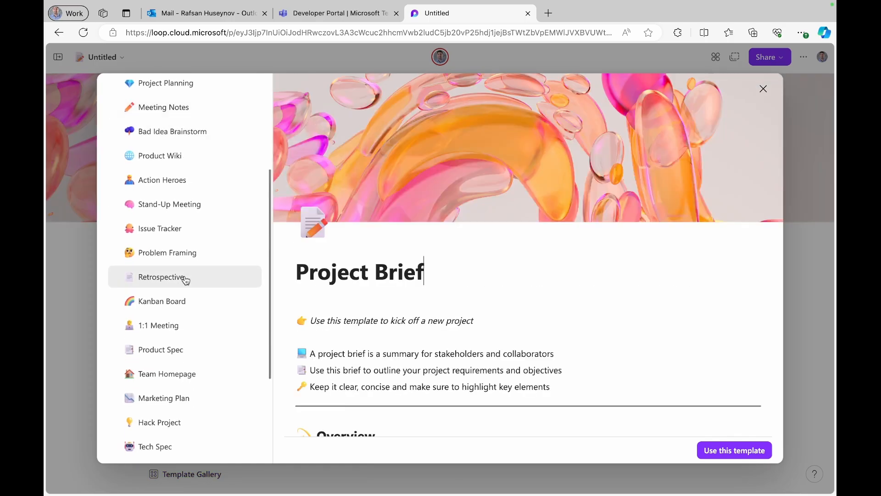
scroll(185, 280, "down", 4)
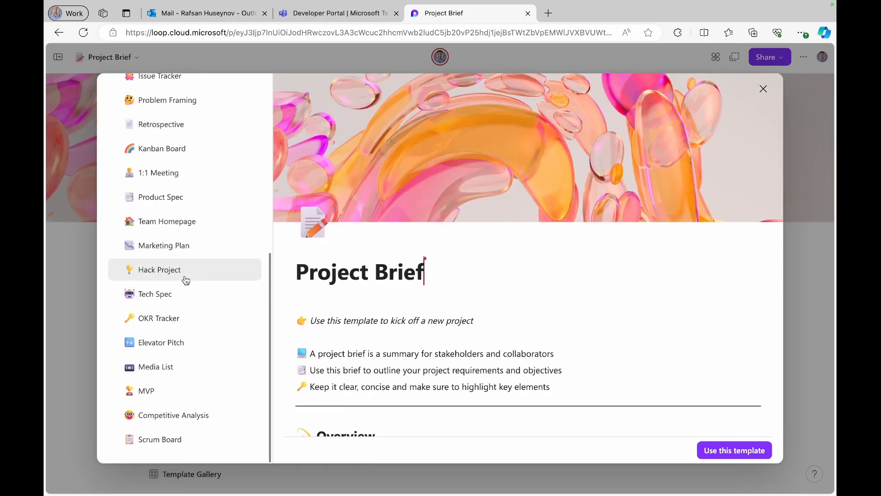
left_click(763, 91)
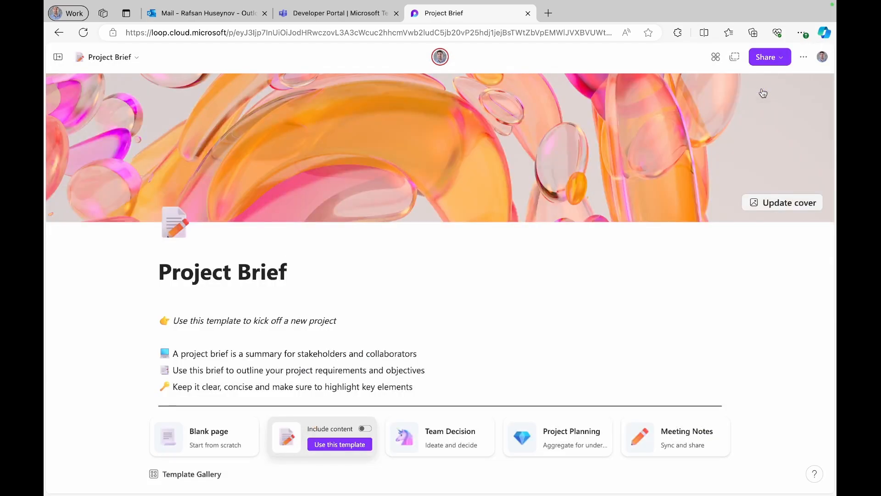
- Apply the Project Planning template to the page with Include content switched on
left_click(572, 443)
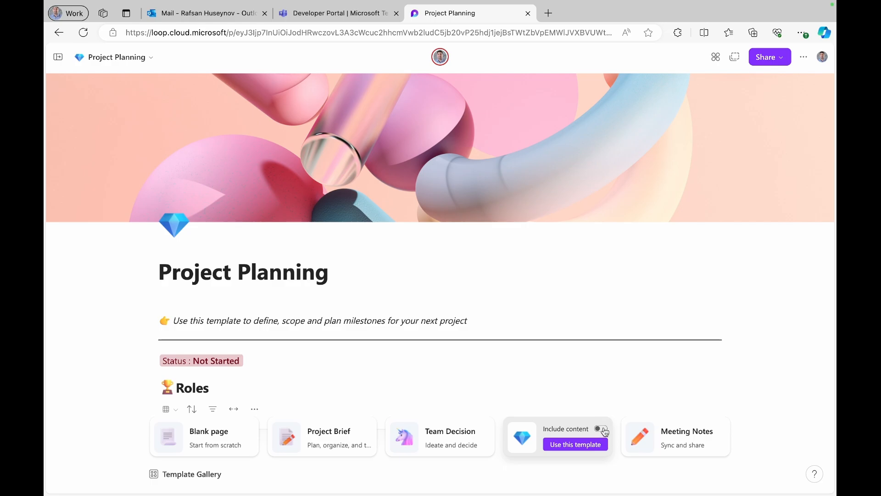
left_click(602, 429)
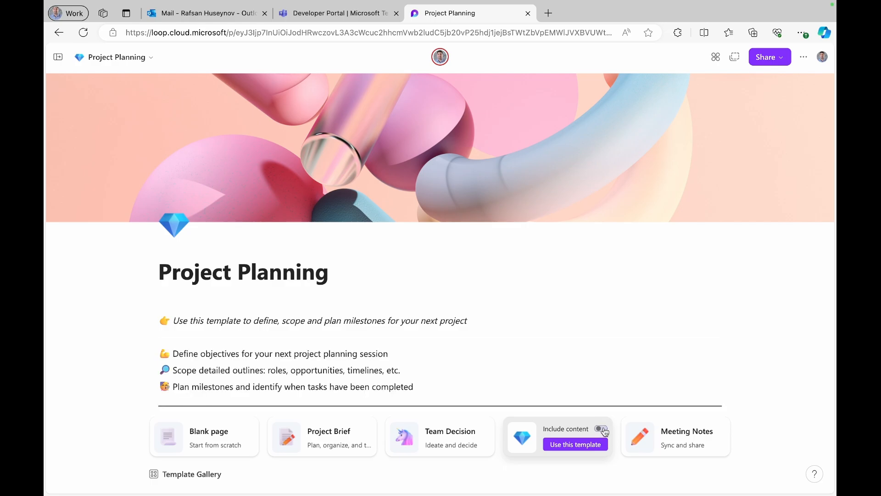
left_click(586, 449)
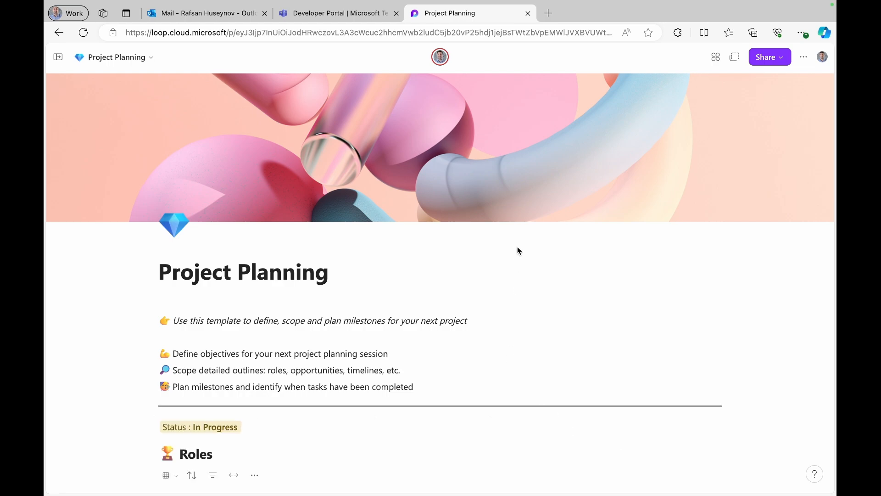
mouse_move(562, 169)
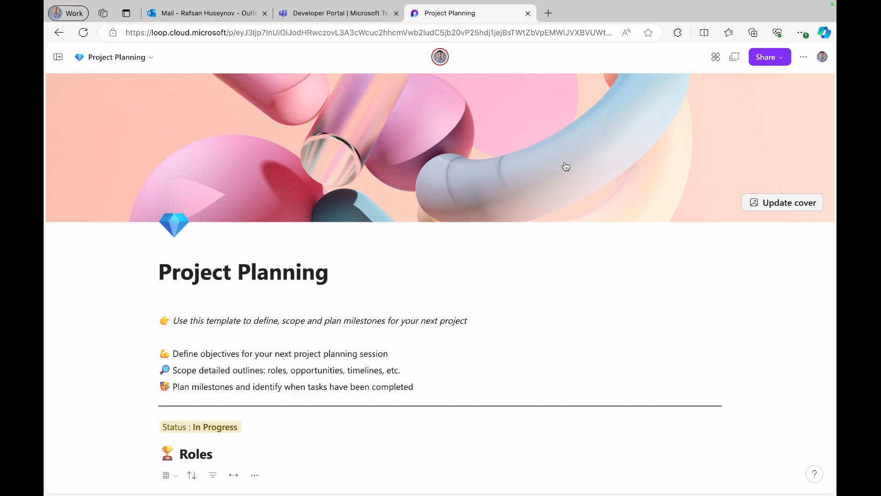
- Set the cover to the orange construction tools and gear image from the Workflow section
left_click(794, 204)
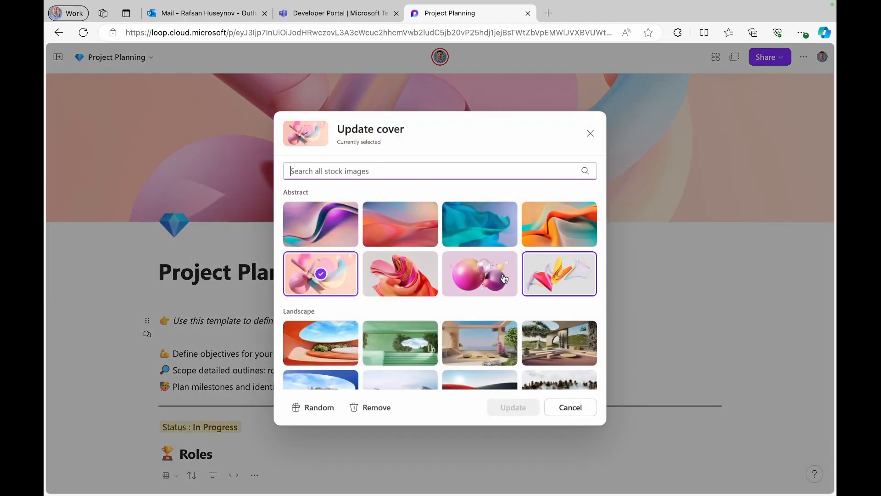
scroll(491, 284, "down", 3)
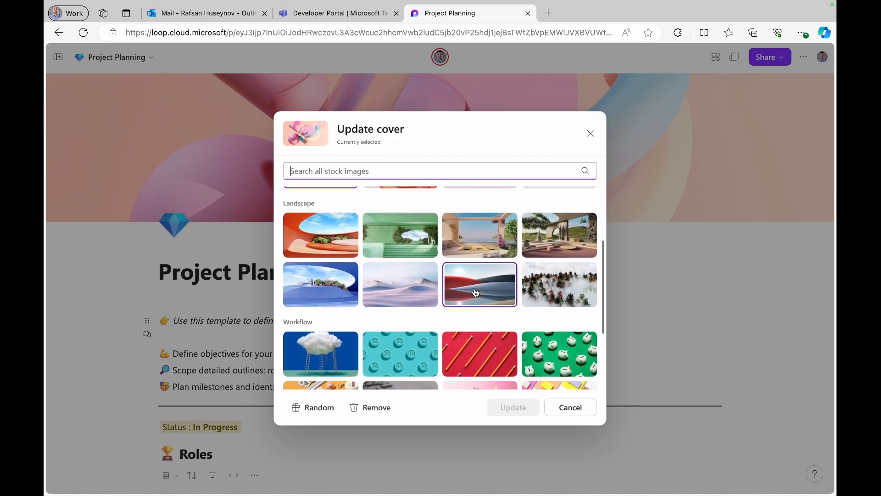
scroll(475, 292, "down", 1)
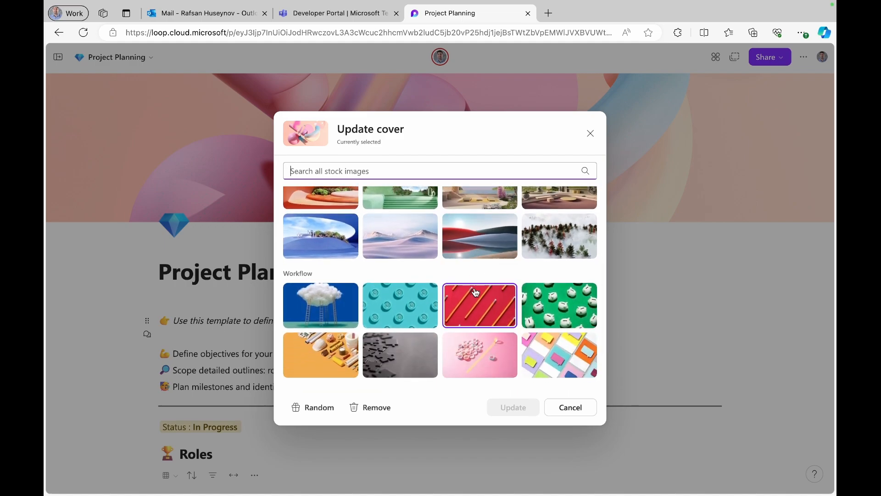
scroll(476, 292, "down", 1)
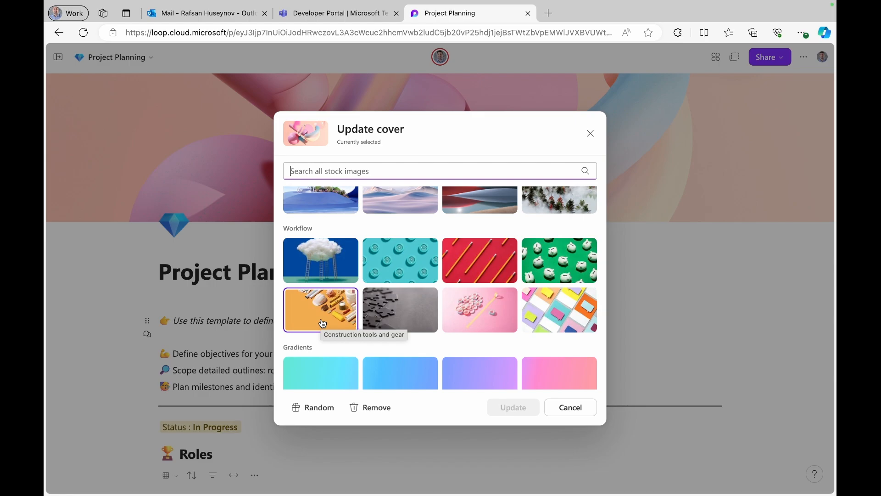
left_click(310, 324)
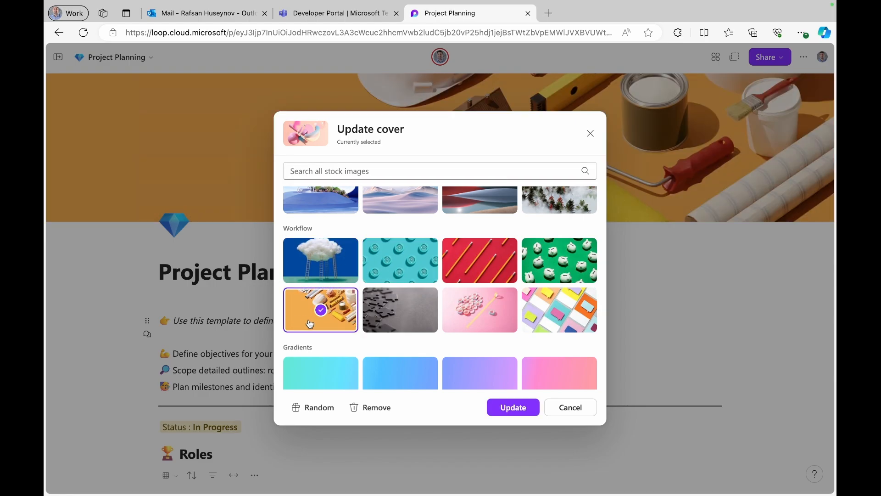
left_click(521, 407)
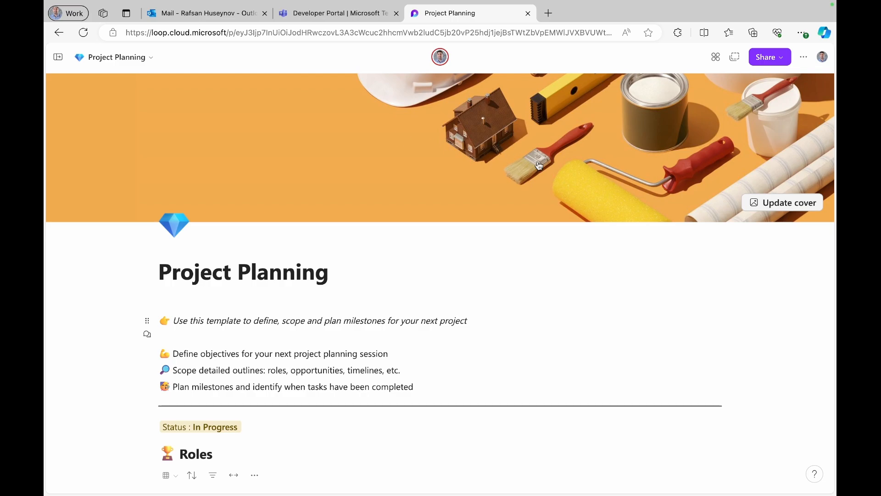
mouse_move(173, 234)
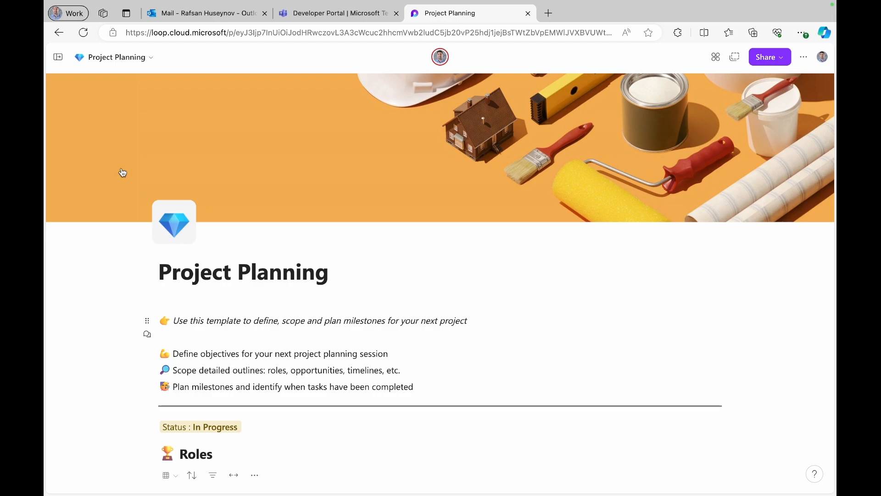
- Append 'Process Group' to the page title, making it 'Project Planning Process Group'
left_click(54, 57)
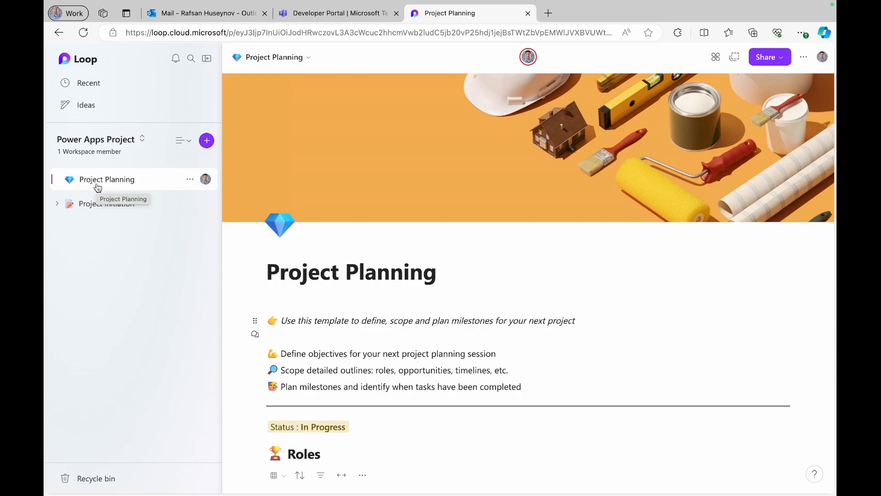
left_click(207, 59)
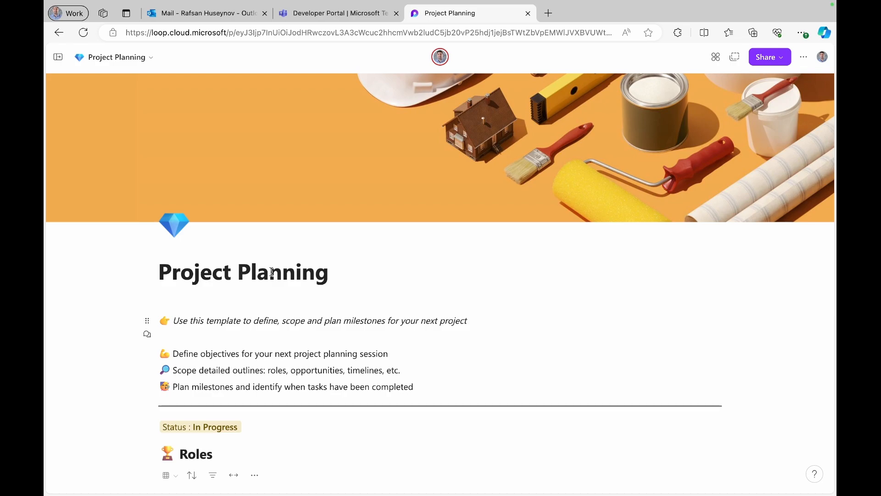
left_click(356, 269)
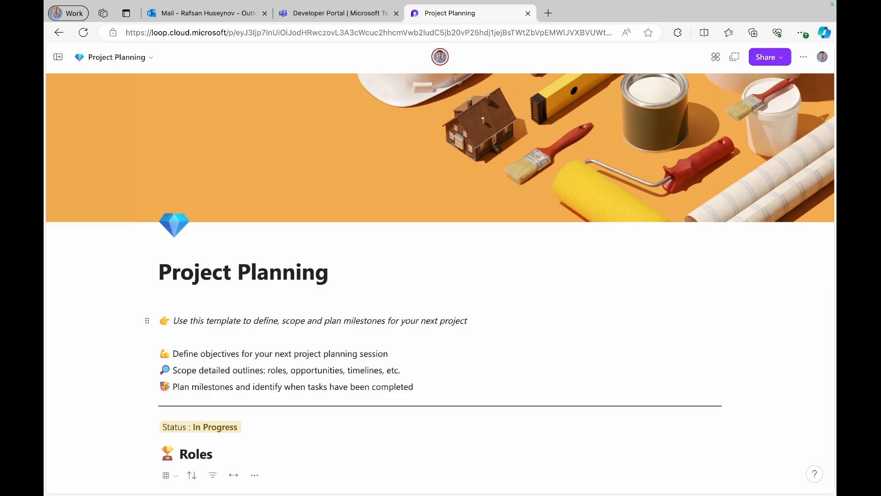
type("Pro")
type("cess")
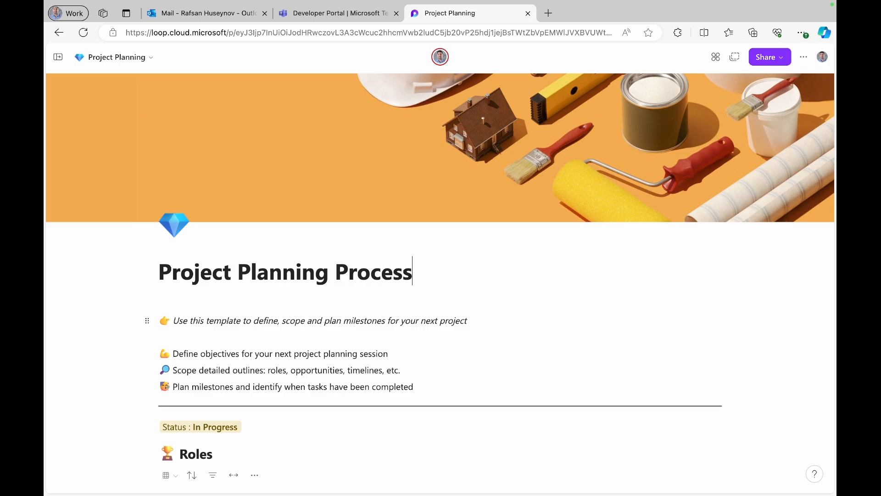
type(" Group")
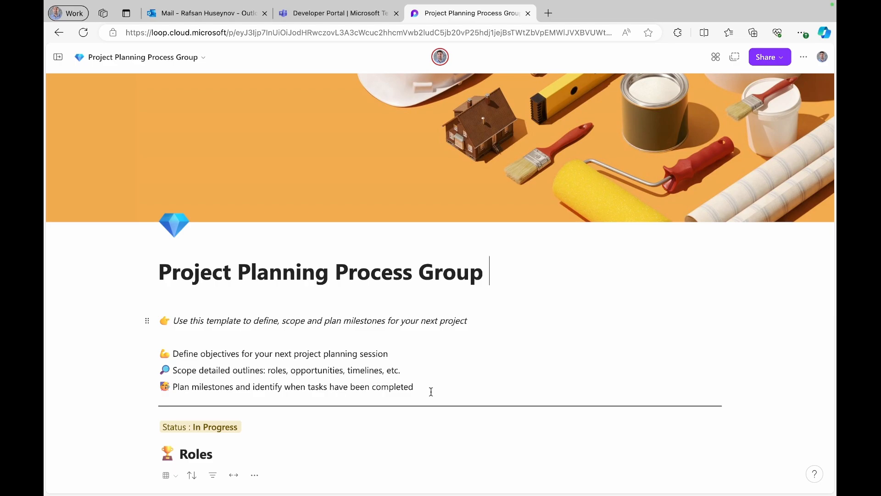
left_click_drag(431, 391, 146, 327)
key("BackSpace")
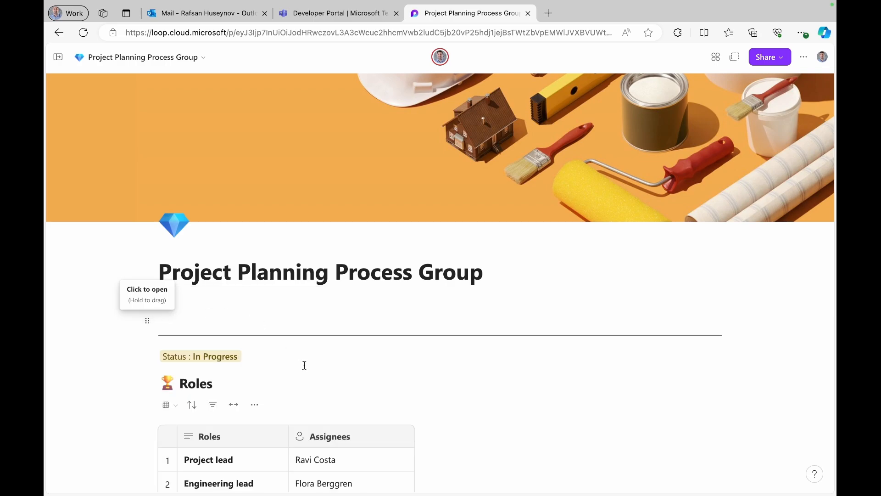
scroll(303, 364, "down", 2)
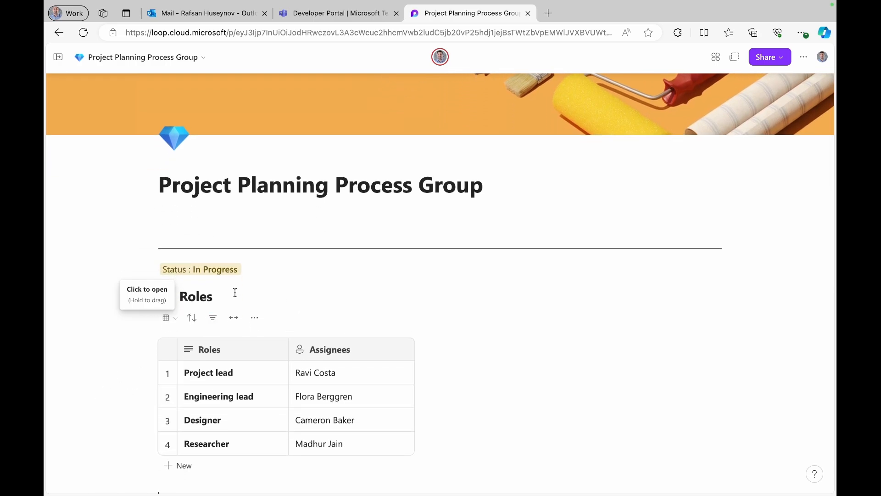
left_click(219, 271)
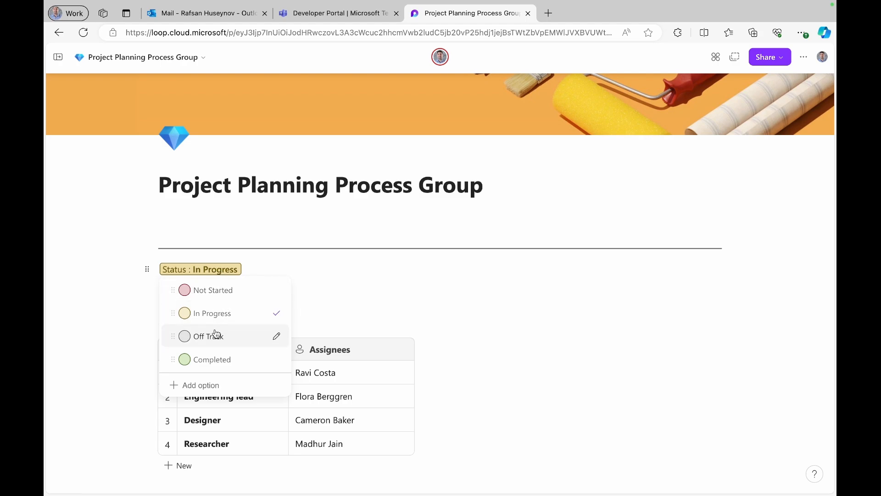
left_click(93, 318)
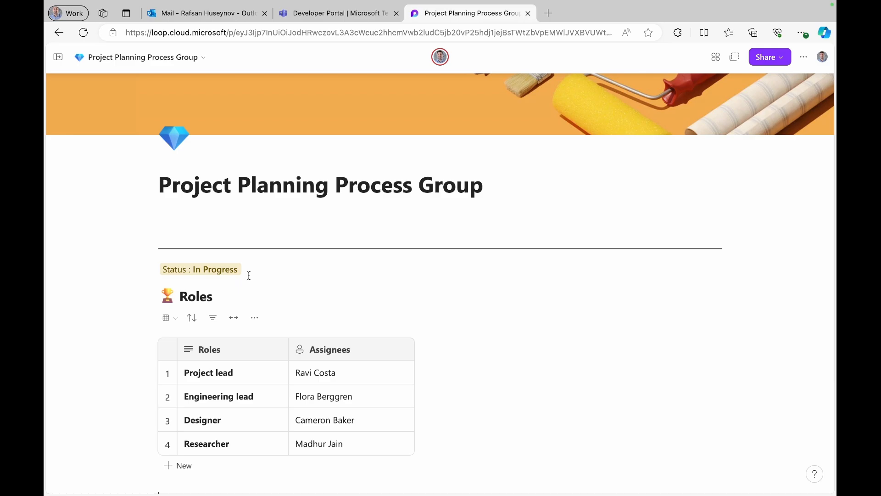
scroll(248, 275, "down", 1)
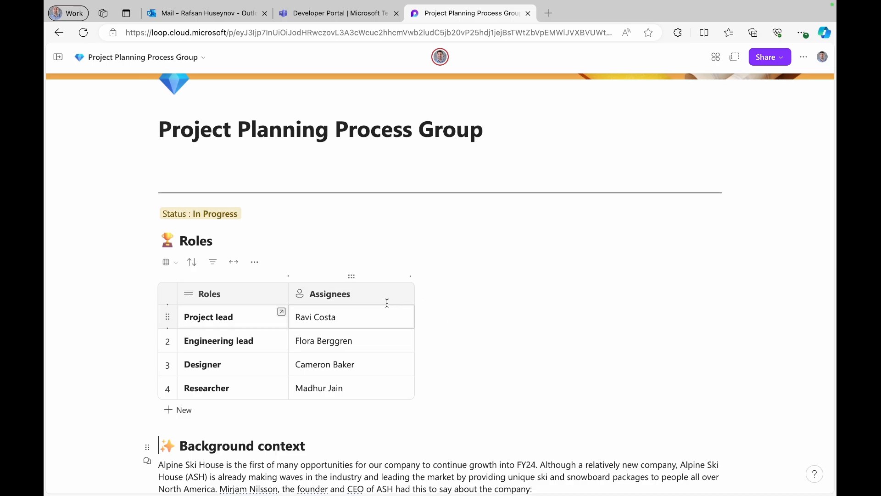
- Drag the Assignees column in the Roles table to the left of the Roles column
left_click(373, 286)
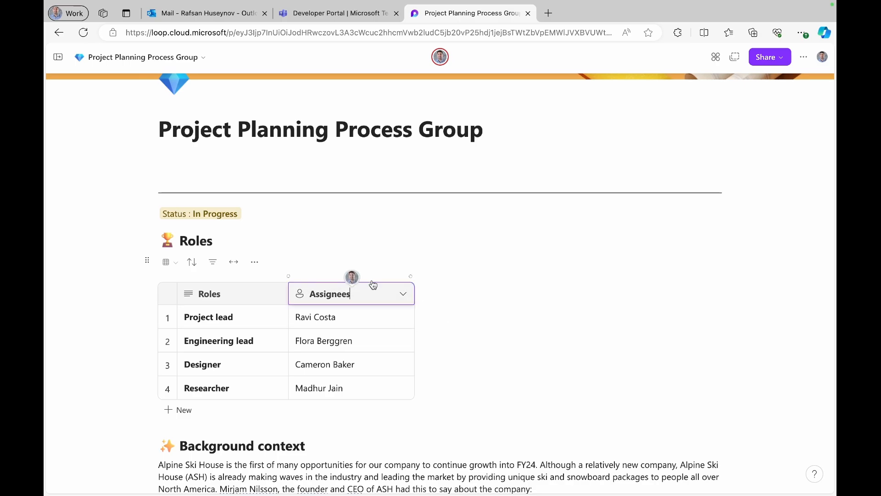
left_click(372, 278)
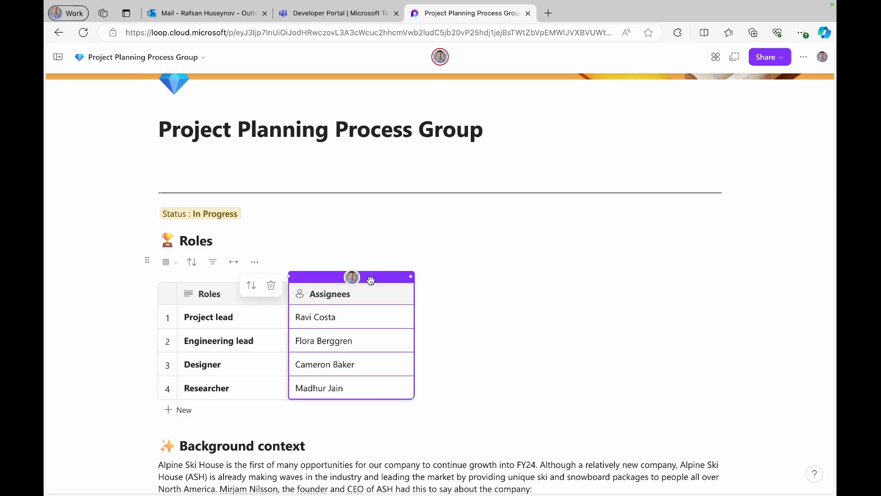
left_click_drag(370, 281, 232, 281)
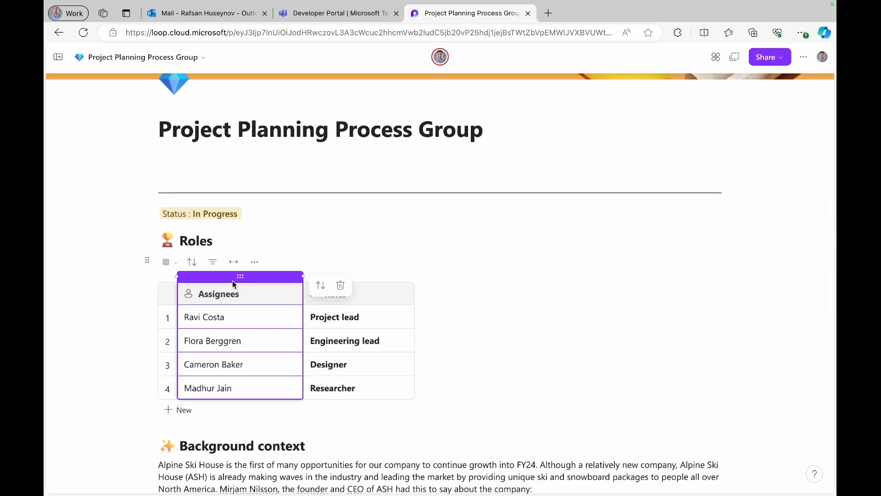
- Rename the Assignees column header to 'Team member'
left_click(254, 294)
key("BackSpace")
key("BackSpace")
key("BackSpace")
key("BackSpace")
key("BackSpace")
key("BackSpace")
key("BackSpace")
key("BackSpace")
key("BackSpace")
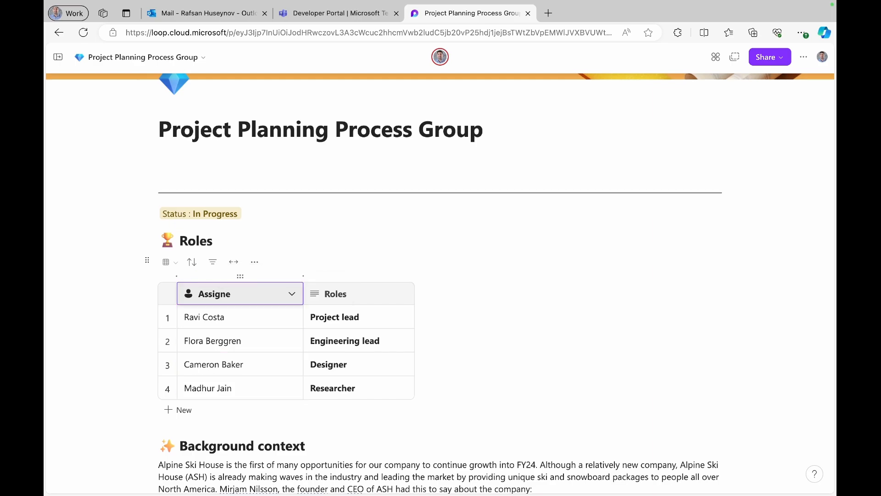
type("Team member")
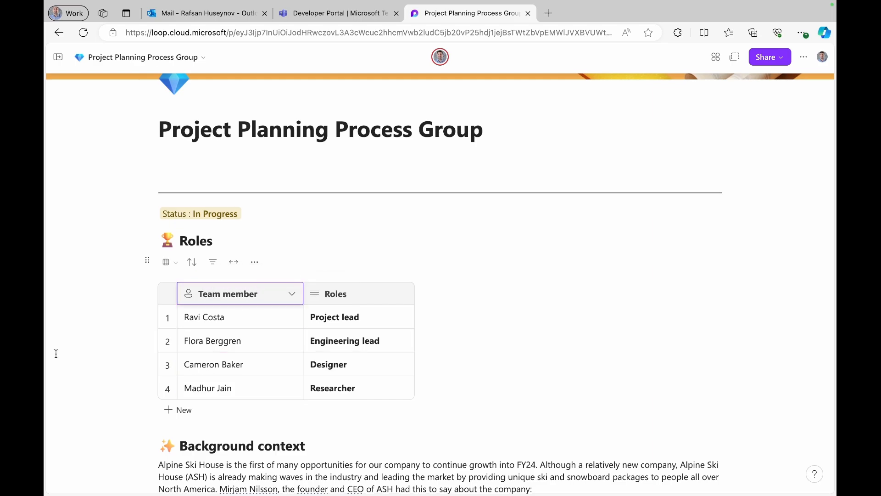
left_click(85, 352)
scroll(87, 352, "down", 1)
scroll(86, 352, "down", 2)
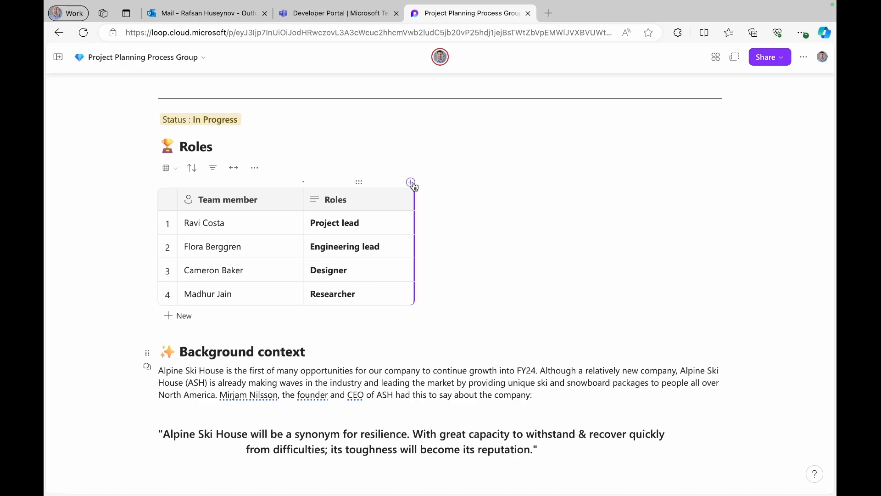
- Add a third column to the Roles table and title it 'Responsibilites'
left_click(411, 183)
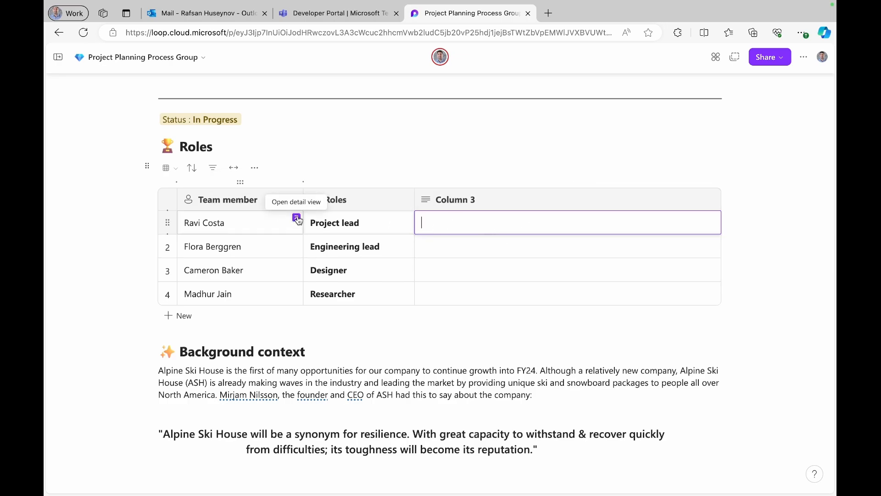
left_click(297, 218)
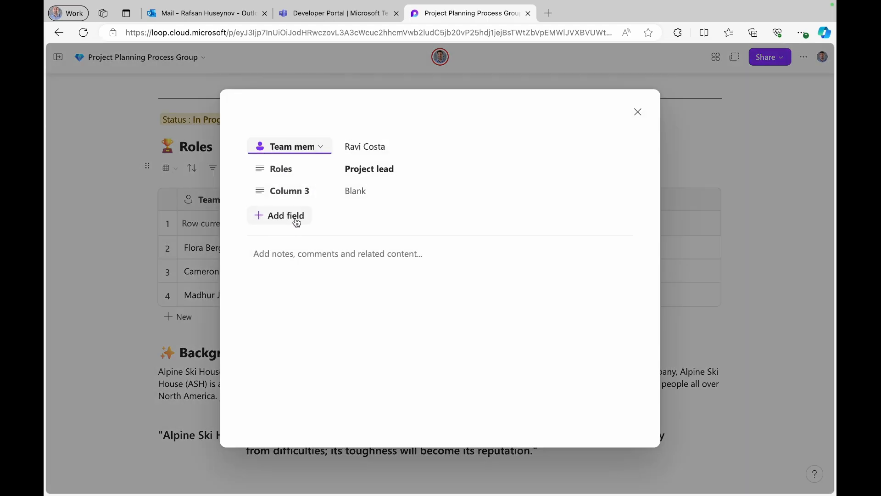
left_click(643, 115)
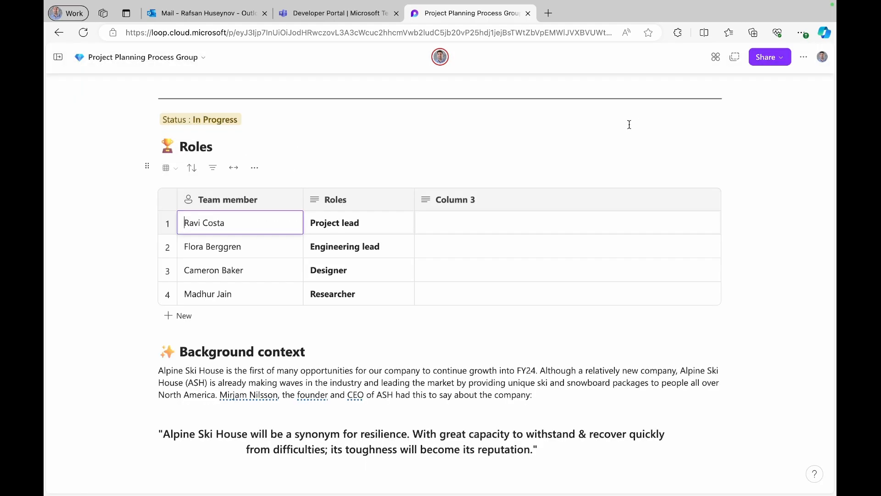
left_click(505, 198)
key("BackSpace")
key("BackSpace")
key("BackSpace")
key("BackSpace")
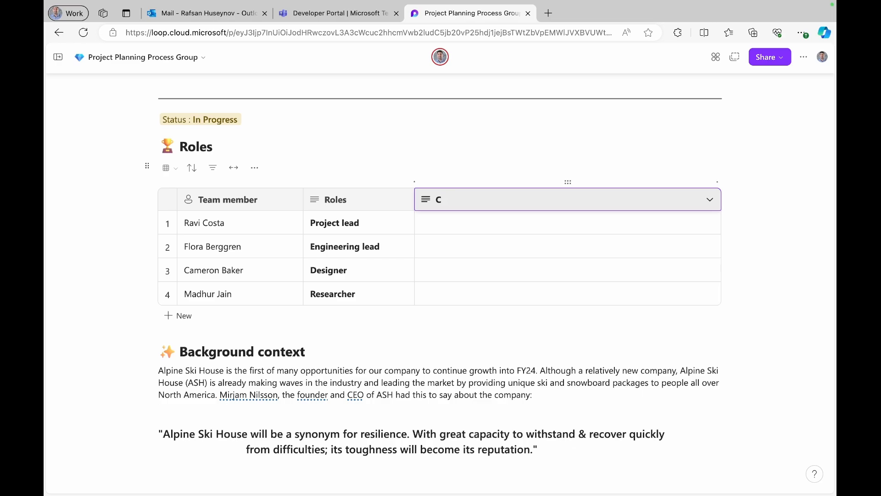
type("Responsibilites")
left_click(499, 223)
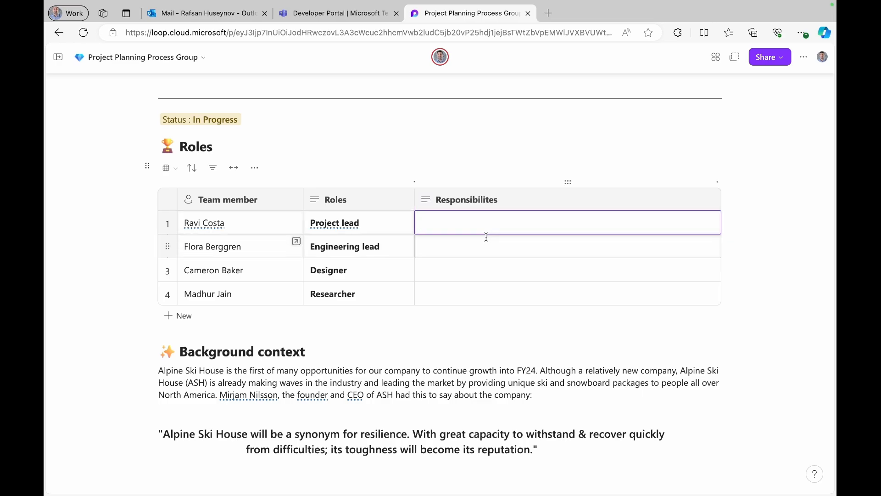
- Enter 'UI/UX Design of the app' as the Designer row's responsibility
left_click(461, 276)
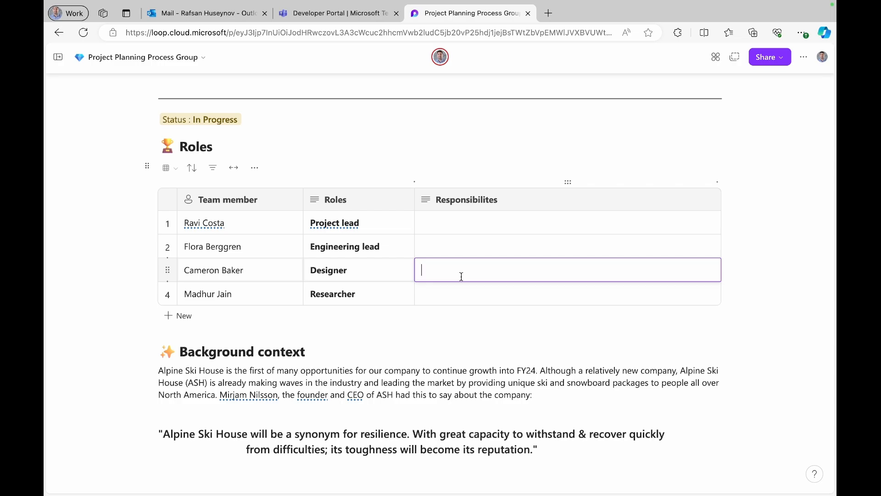
type("UI/UX Design of the app")
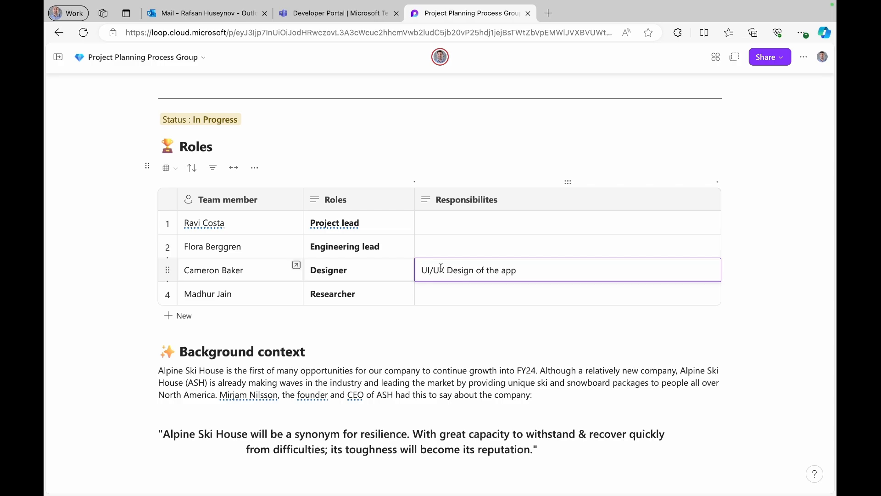
left_click(447, 223)
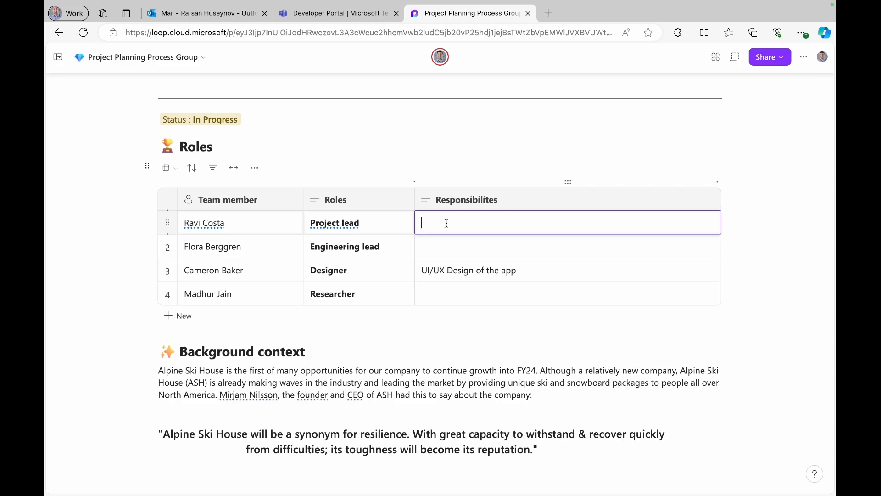
- Change row 1's role from 'Project lead' to 'Project manager'
left_click(371, 223)
key("BackSpace")
type("manager")
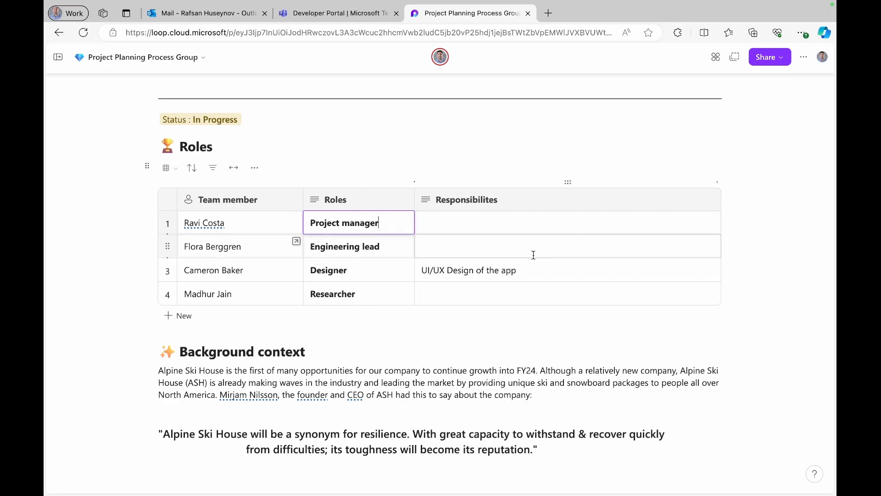
left_click(110, 354)
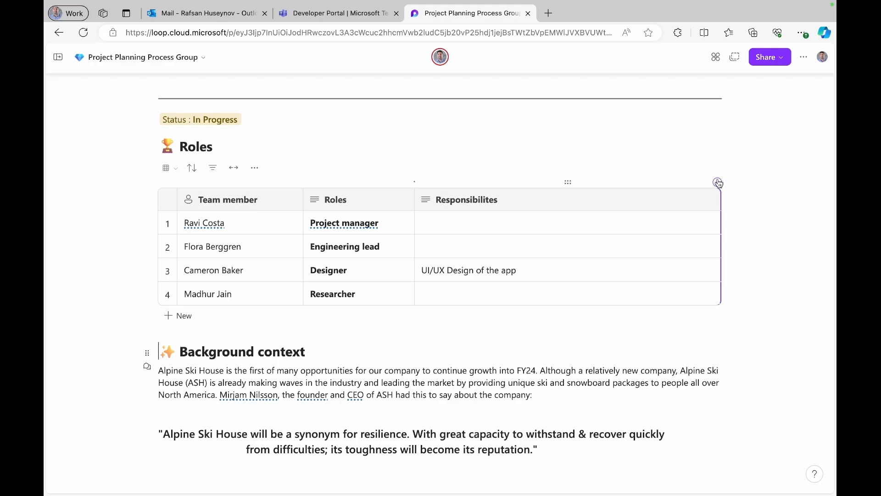
- Add an empty fifth row to the Roles table
left_click(172, 316)
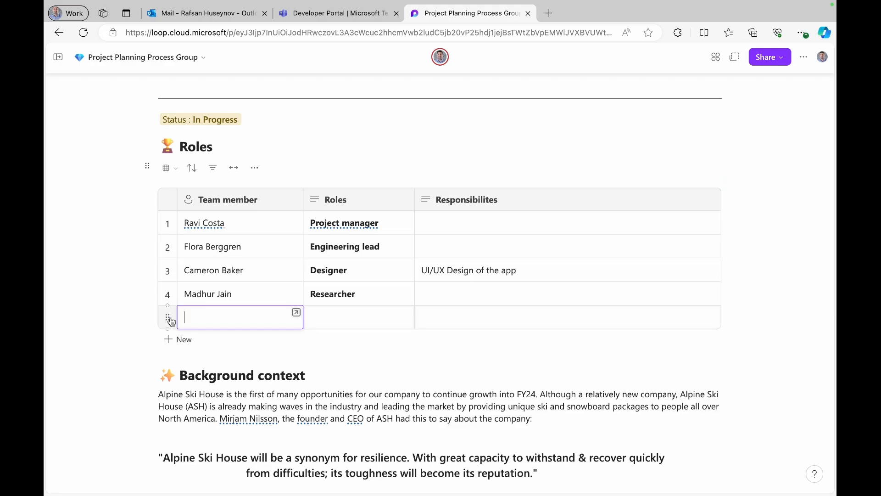
left_click(174, 291)
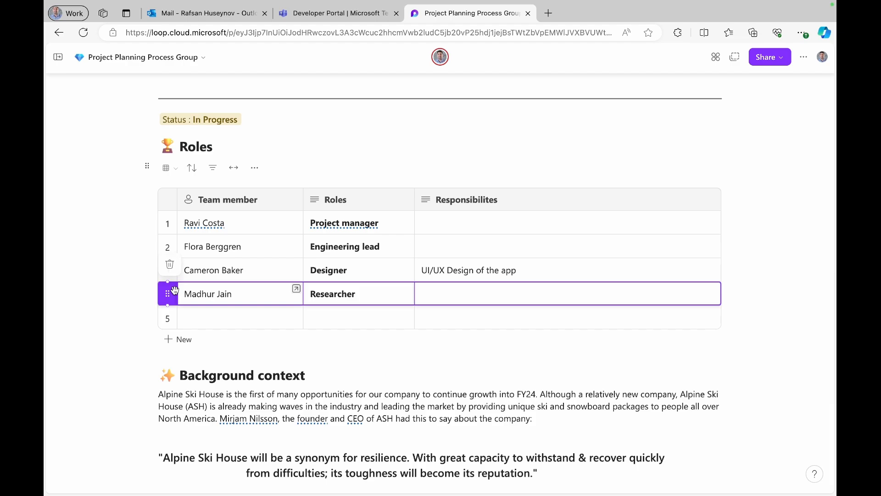
left_click(120, 289)
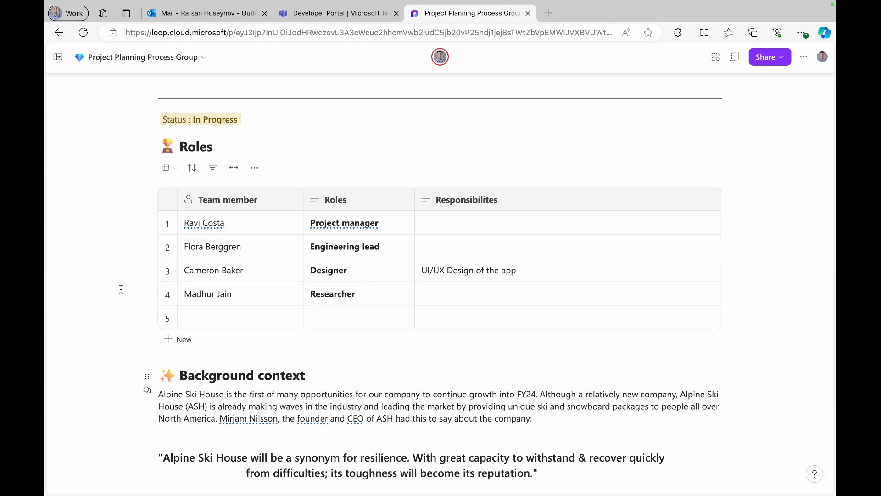
scroll(121, 290, "down", 2)
scroll(120, 289, "down", 3)
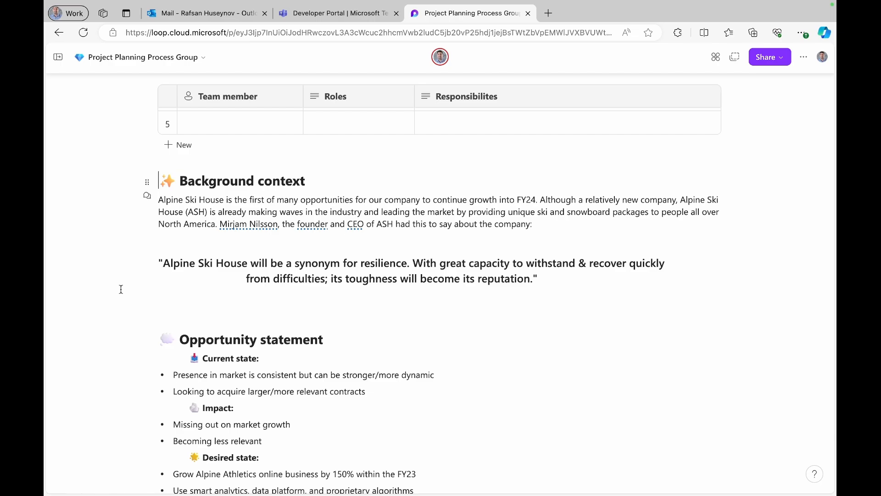
scroll(115, 298, "down", 3)
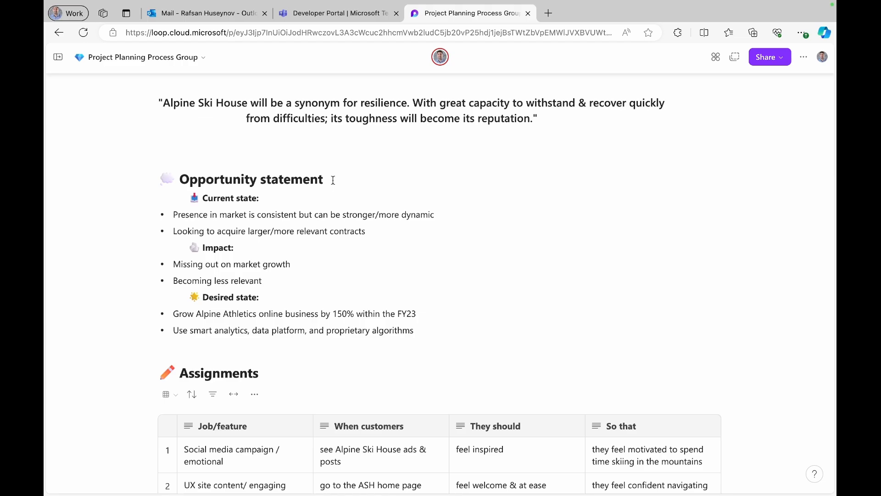
- Select the Current state, Impact and Desired state text, then insert a blank line above Assignments
left_click_drag(262, 198, 204, 201)
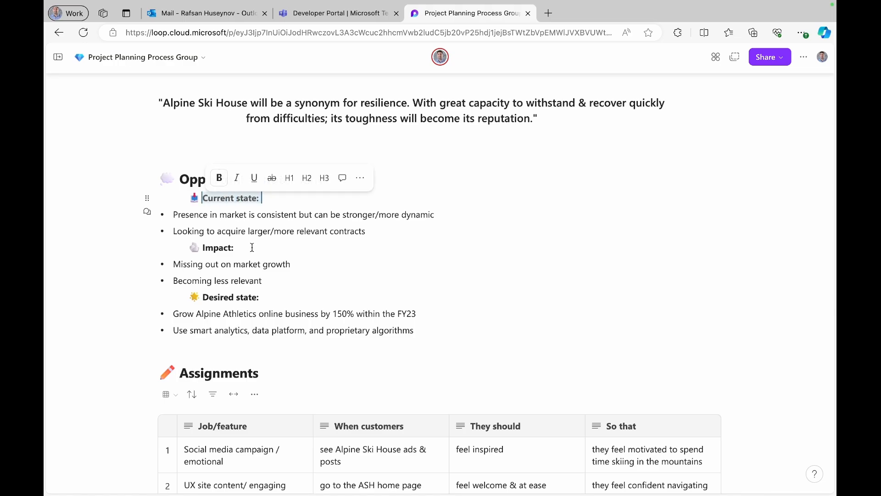
left_click_drag(253, 247, 211, 248)
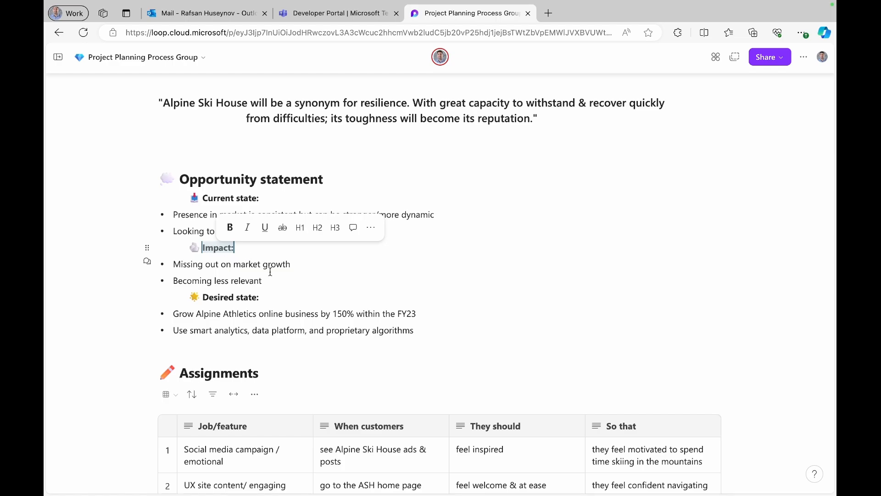
left_click_drag(264, 280, 179, 265)
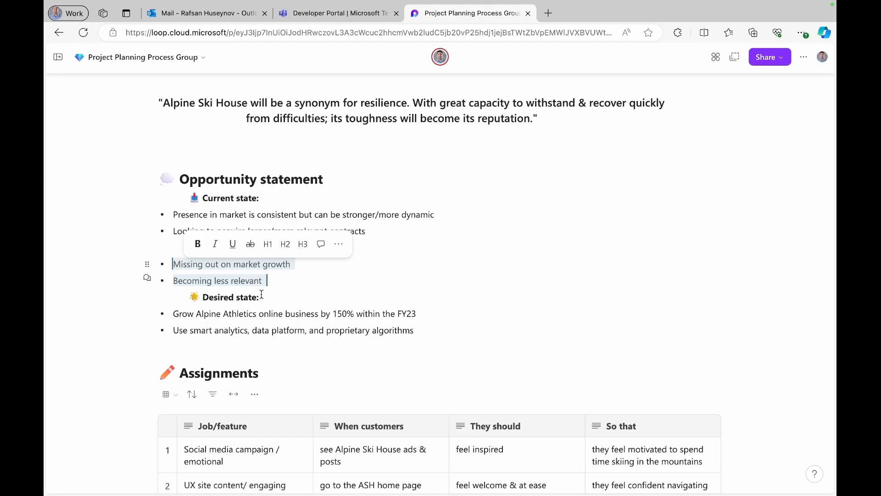
left_click_drag(262, 297, 206, 296)
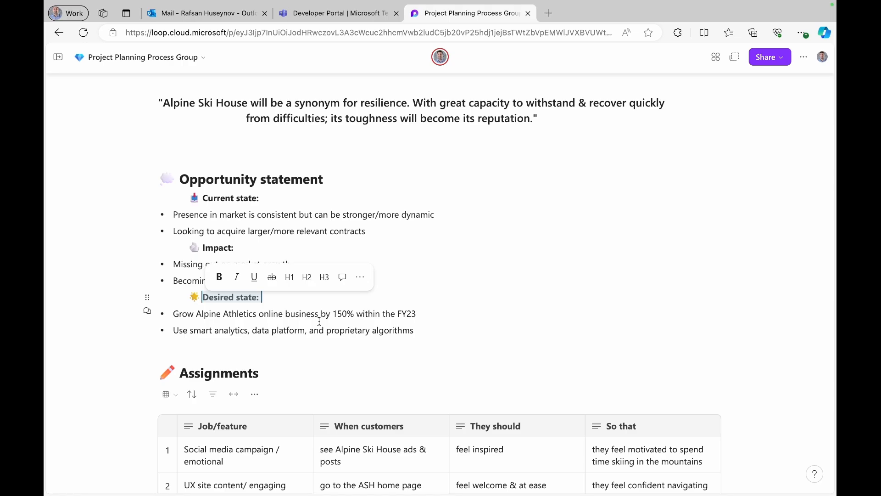
left_click(174, 345)
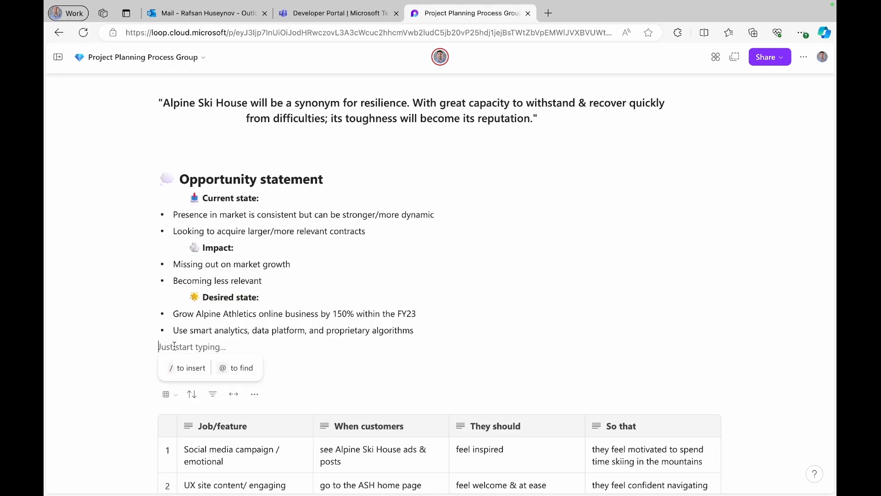
key("Return")
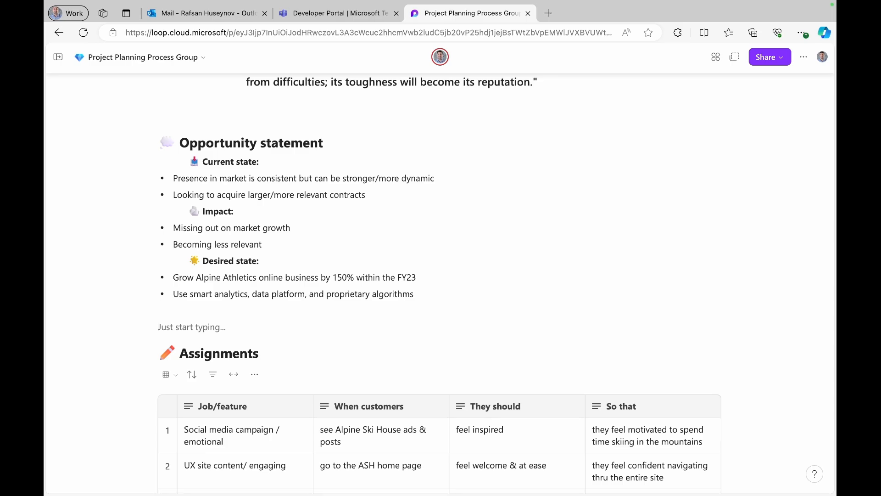
- Insert a glowing star emoji followed by 'In Scope' and format the line as Heading 1
type("/")
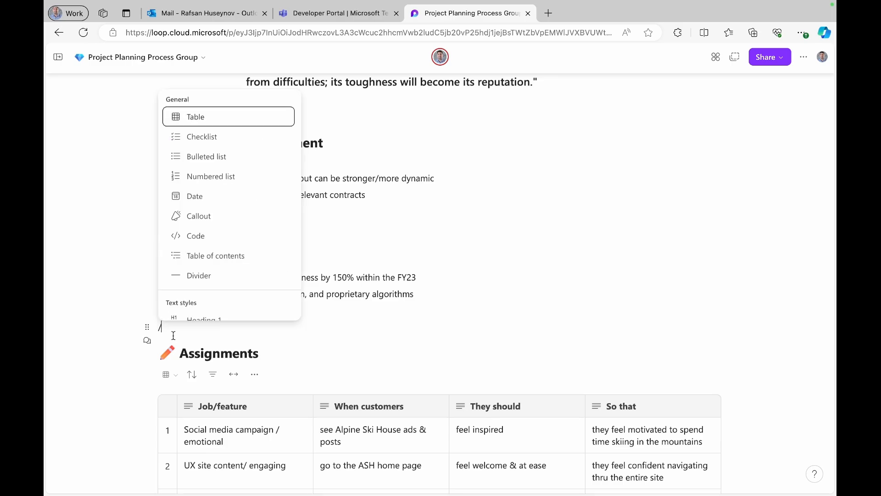
scroll(199, 274, "down", 6)
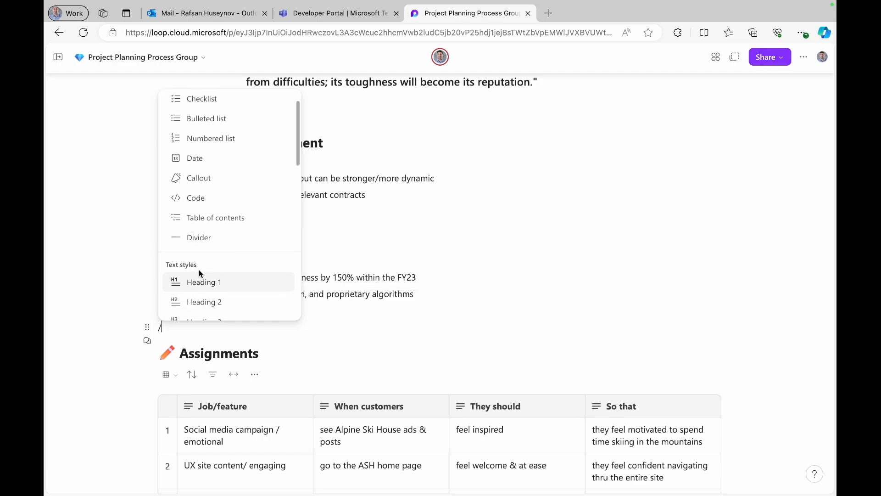
scroll(200, 274, "down", 8)
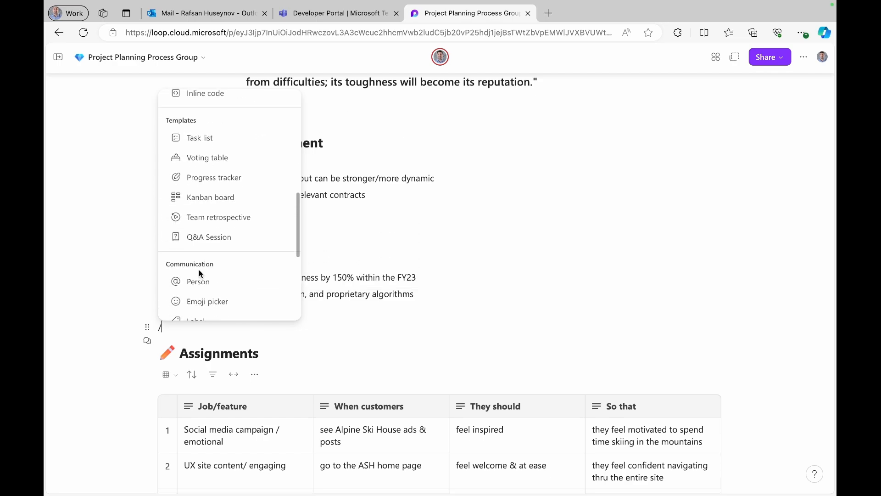
left_click(196, 225)
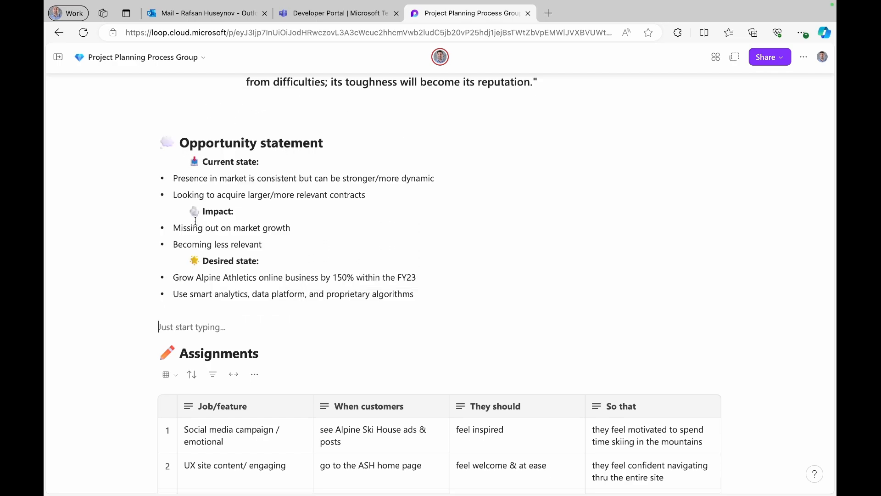
type("star")
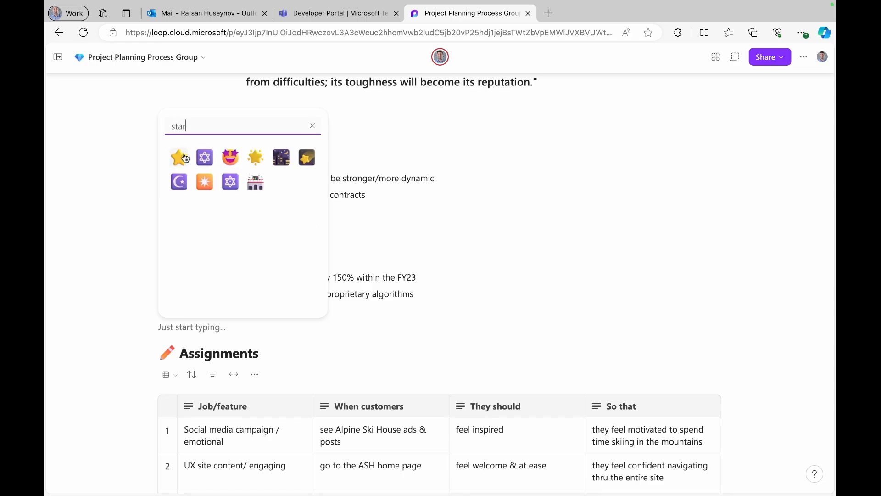
left_click(261, 157)
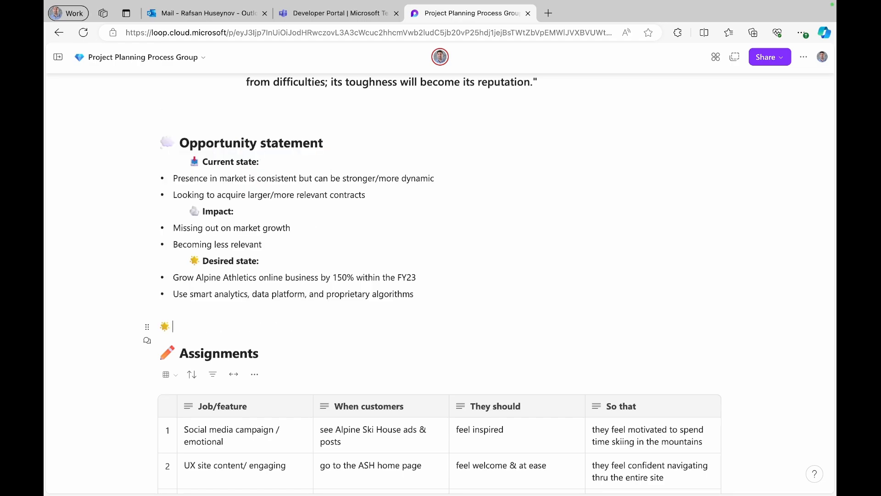
type("In Scope")
left_click_drag(216, 327, 172, 327)
left_click(231, 324)
left_click_drag(231, 324, 147, 327)
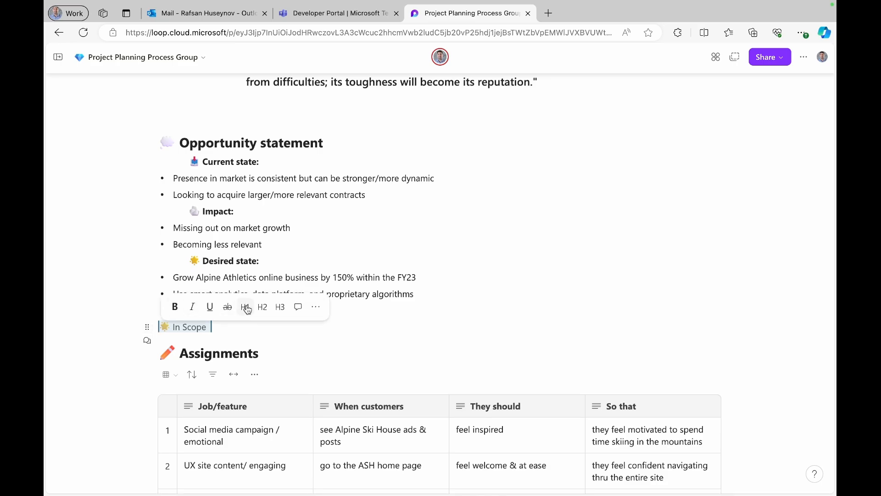
left_click(246, 307)
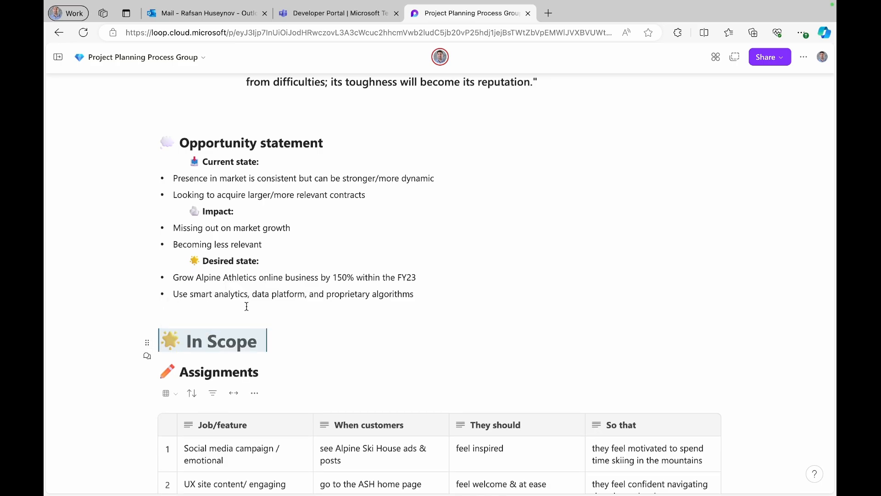
left_click(271, 336)
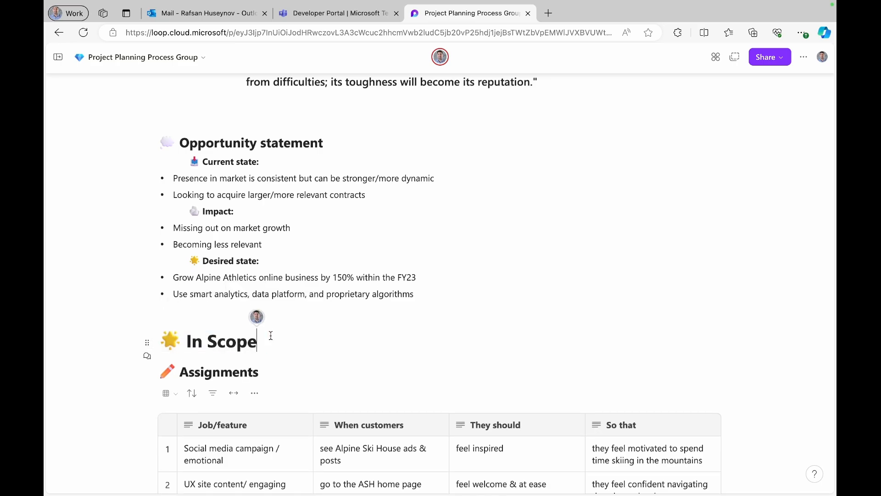
- Add the line 'Developing a new power apps app' beneath the In Scope heading
key("Return")
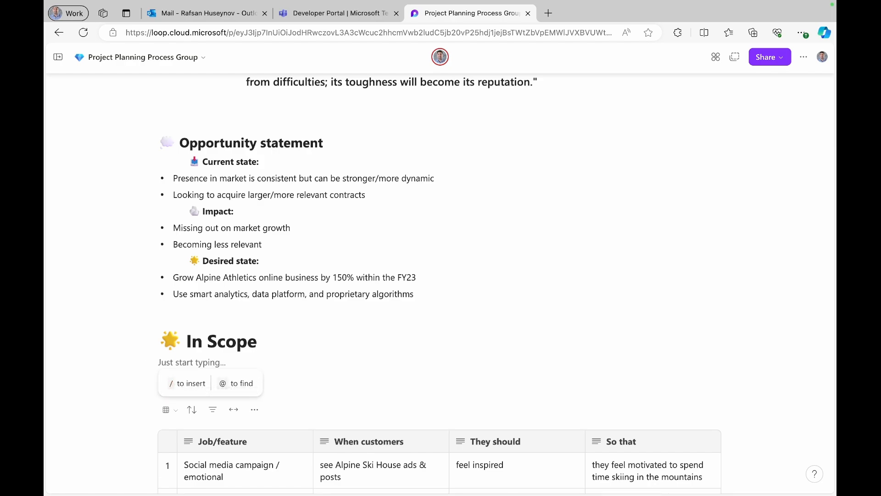
type("Developing a new power apps app")
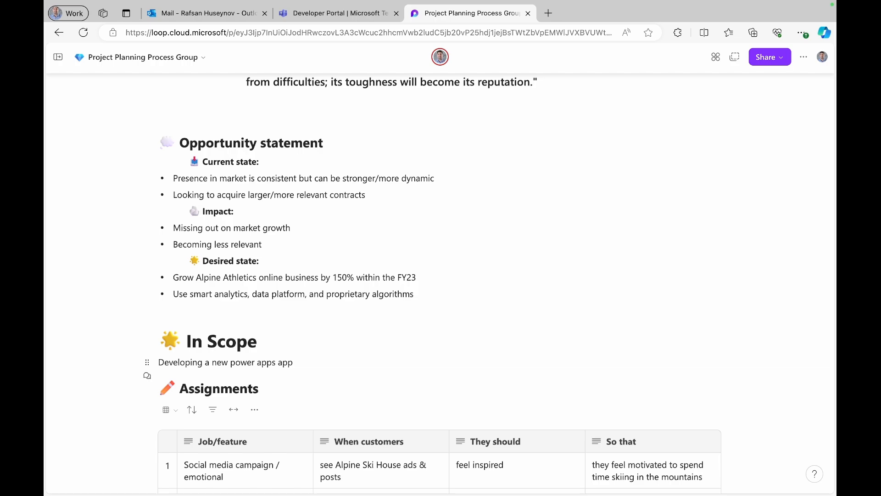
key("Return")
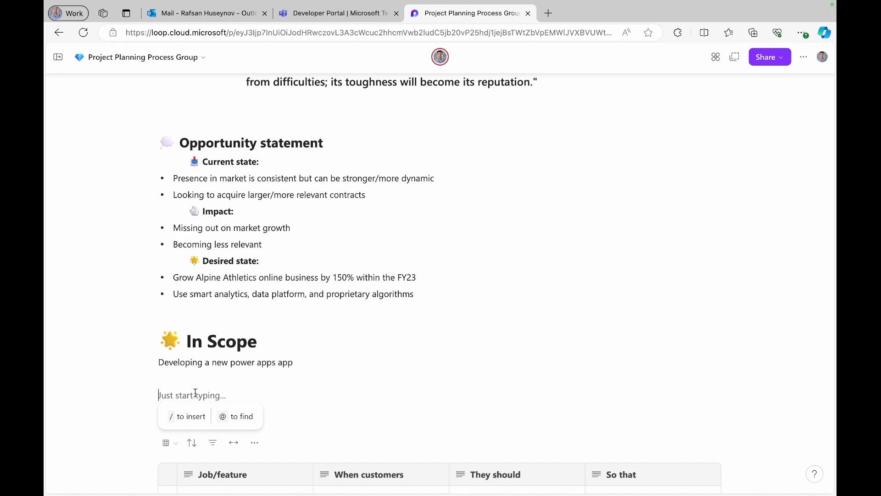
- Insert a red stop-sign emoji with 'Out of Scope' and make the line a Heading 1
type("/")
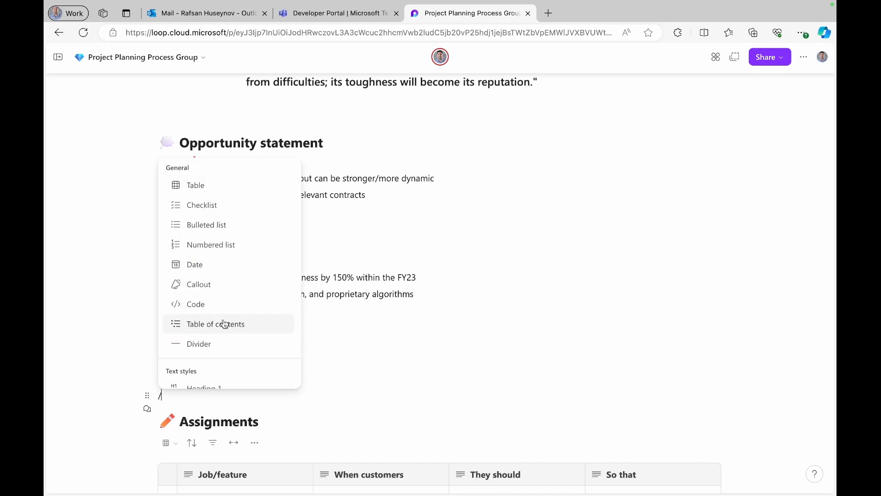
scroll(224, 324, "down", 10)
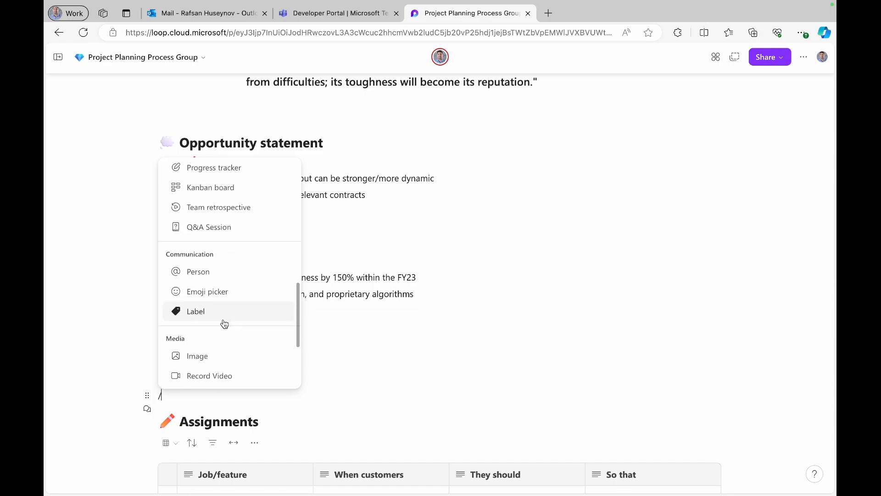
left_click(217, 290)
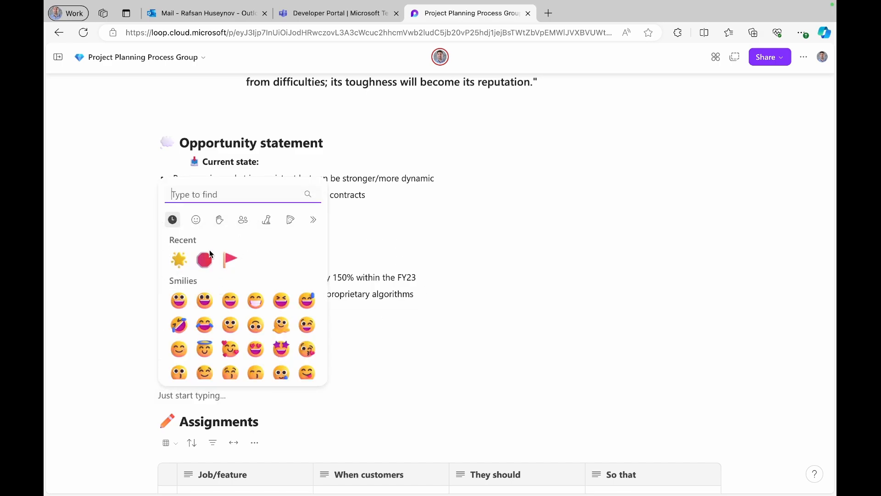
left_click(205, 260)
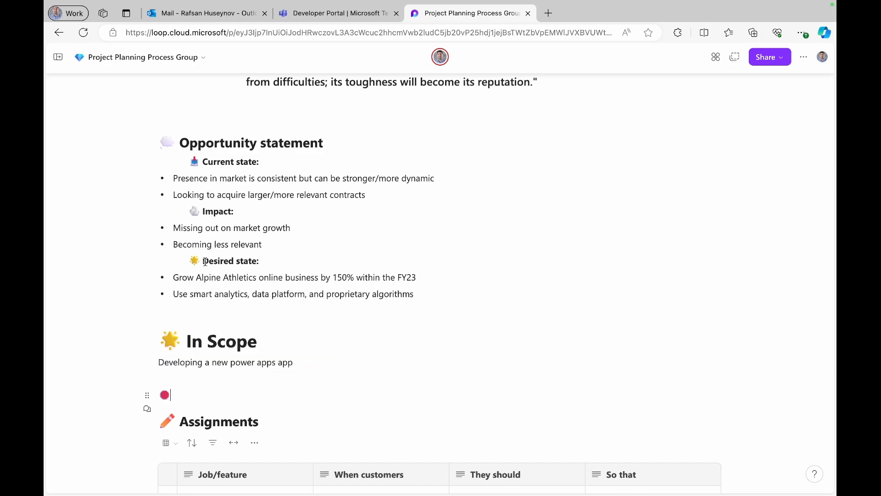
type("Out of Scope")
left_click_drag(235, 396, 159, 397)
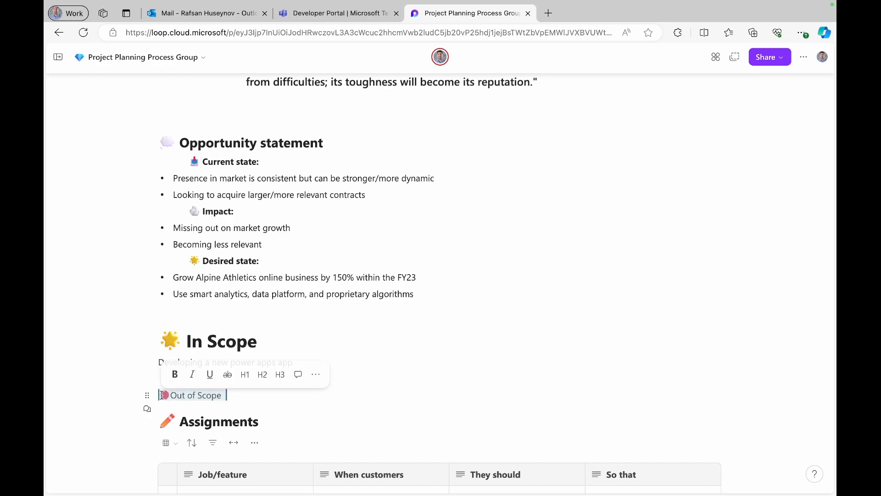
left_click(248, 381)
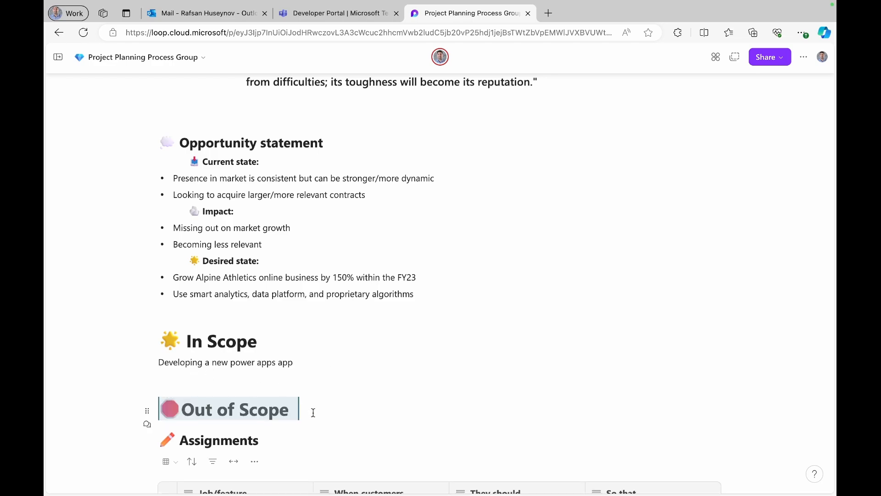
scroll(312, 404, "down", 1)
left_click(317, 388)
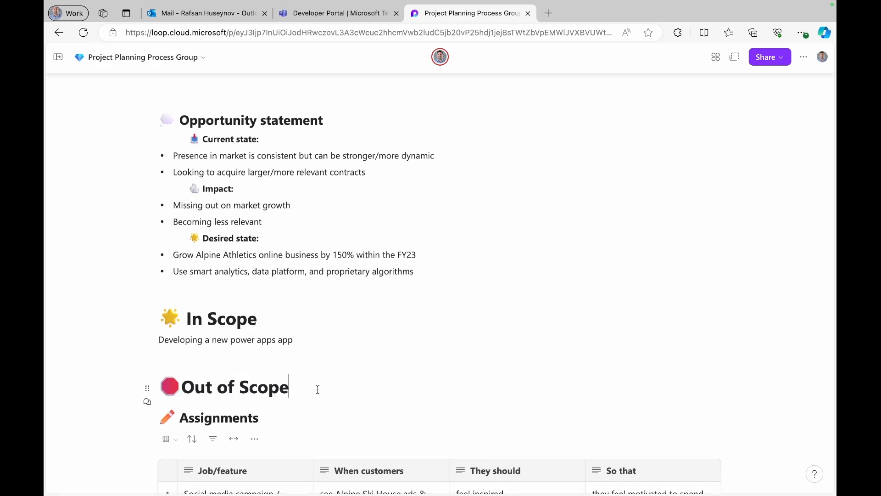
- Add 'Integration with the on-prem database' beneath the Out of Scope heading
key("Return")
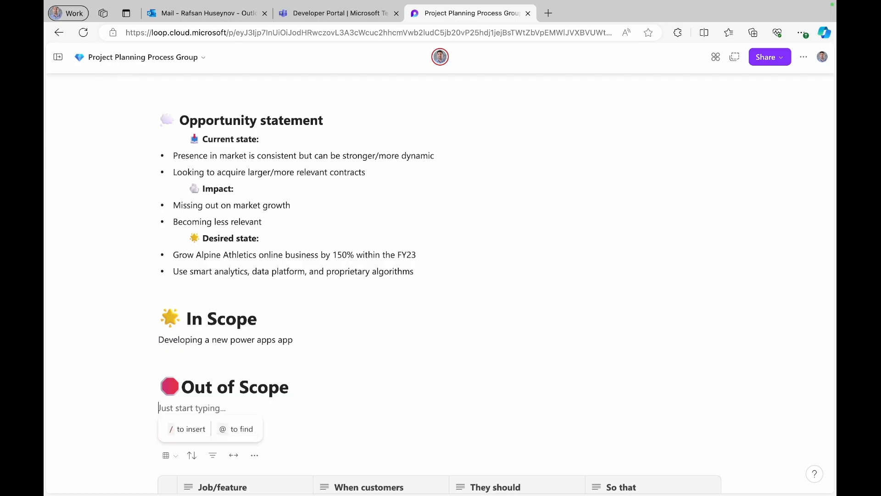
type("Integration with the on-prem database")
scroll(376, 370, "down", 1)
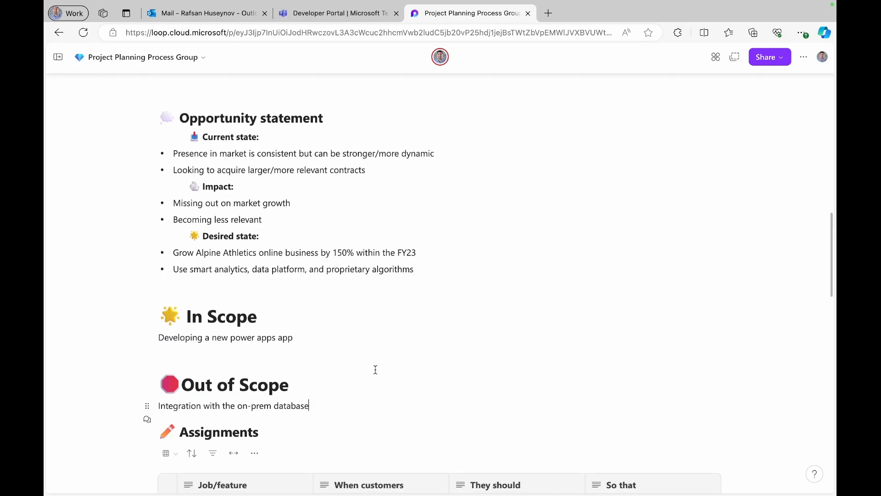
scroll(375, 369, "down", 1)
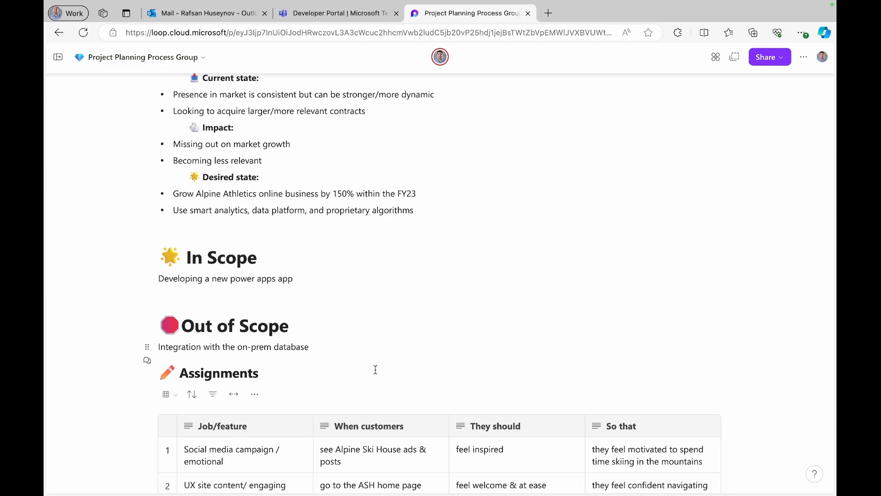
key("Return")
key("Return")
key("Return")
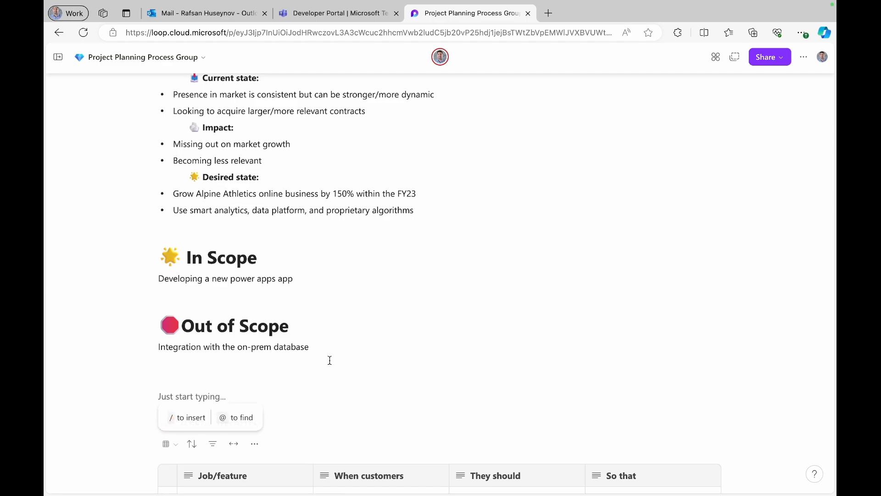
- Insert a horizontal divider below the Out of Scope section
left_click(191, 423)
left_click(218, 350)
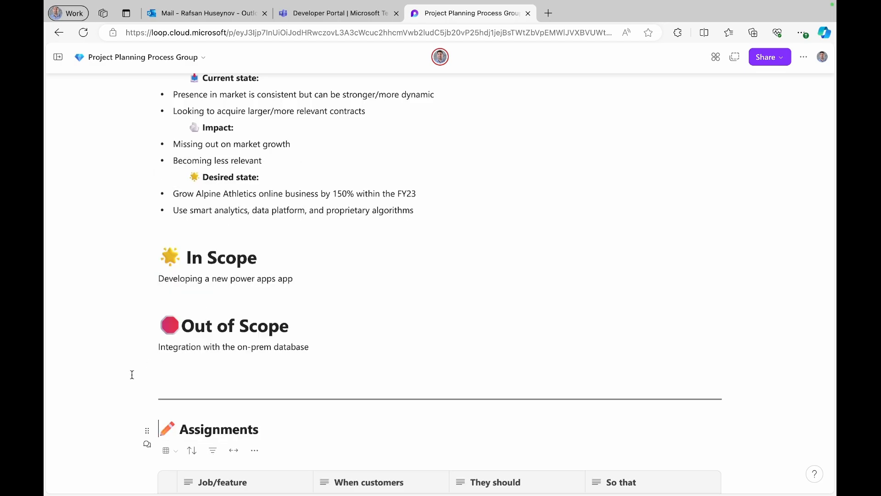
scroll(133, 374, "up", 3)
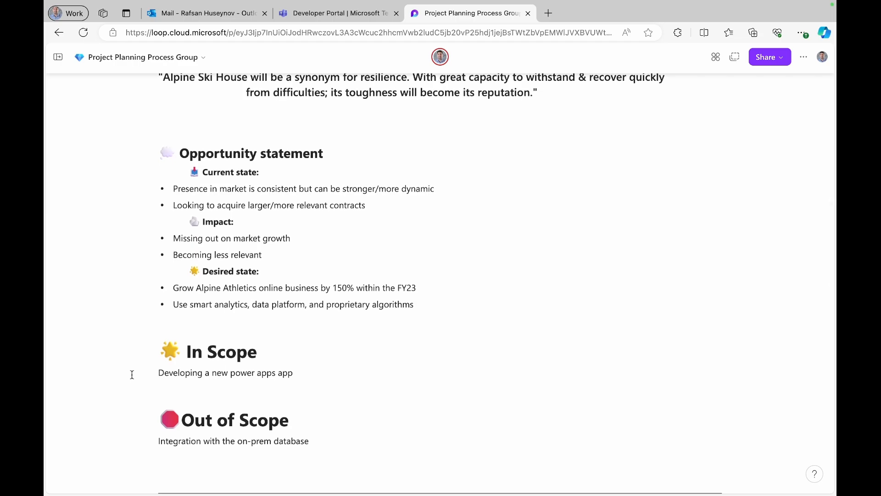
scroll(132, 375, "up", 6)
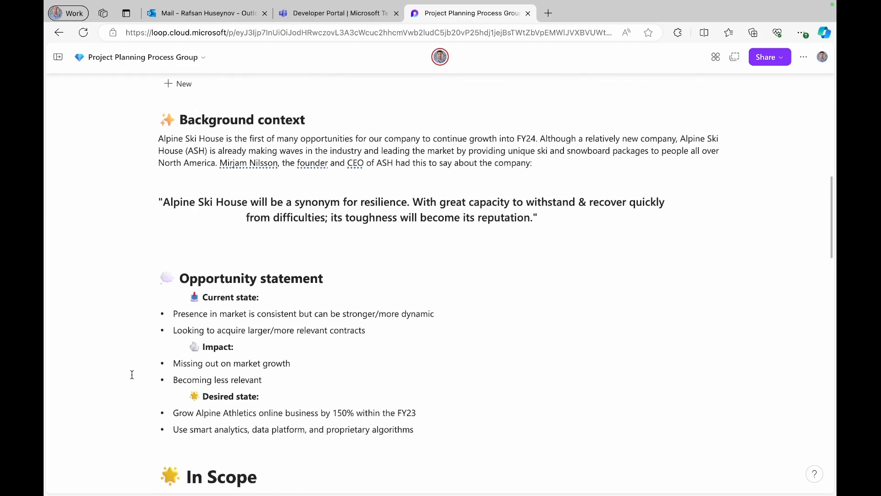
- Scroll down through the page to review the sections down to the Milestones table
scroll(132, 375, "up", 4)
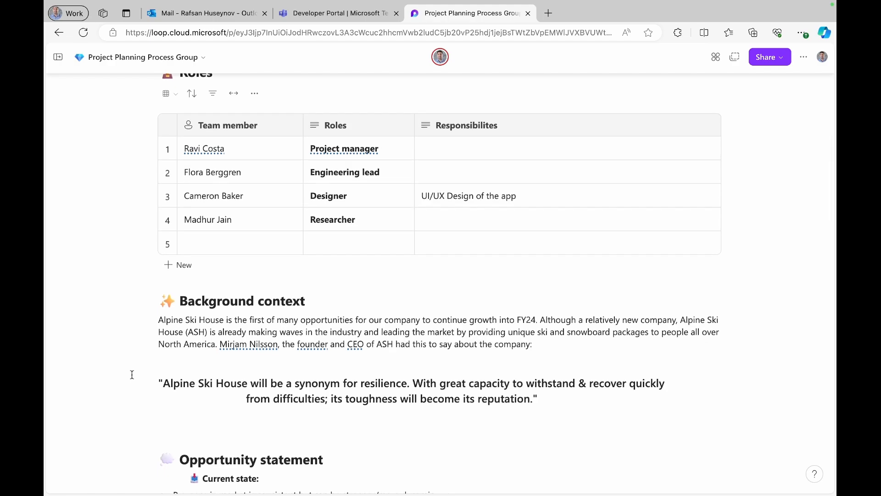
scroll(133, 374, "down", 18)
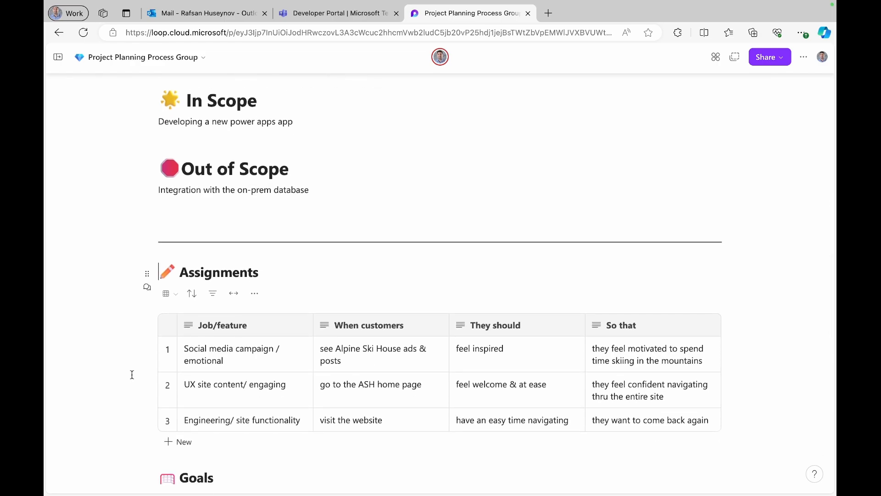
scroll(132, 375, "down", 2)
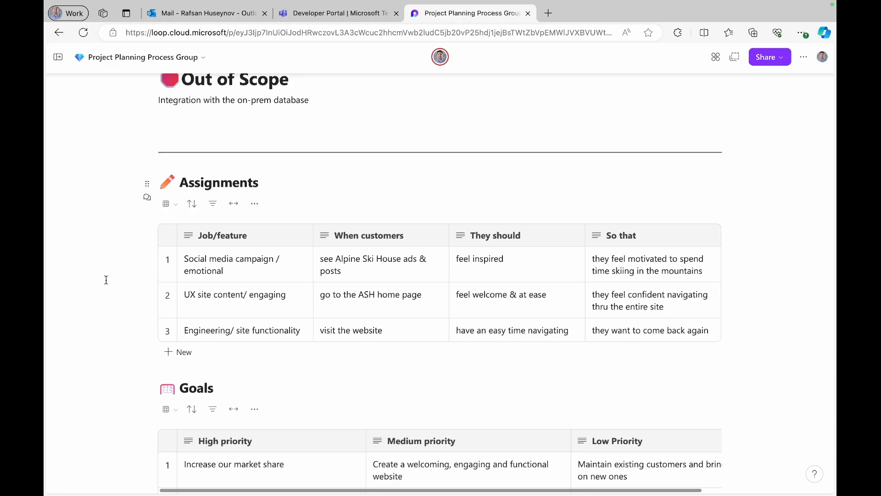
scroll(104, 275, "down", 5)
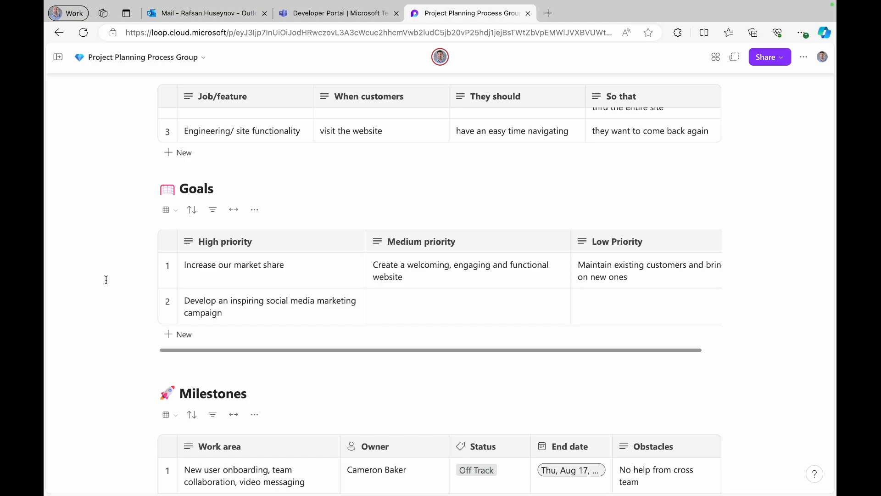
scroll(106, 279, "down", 1)
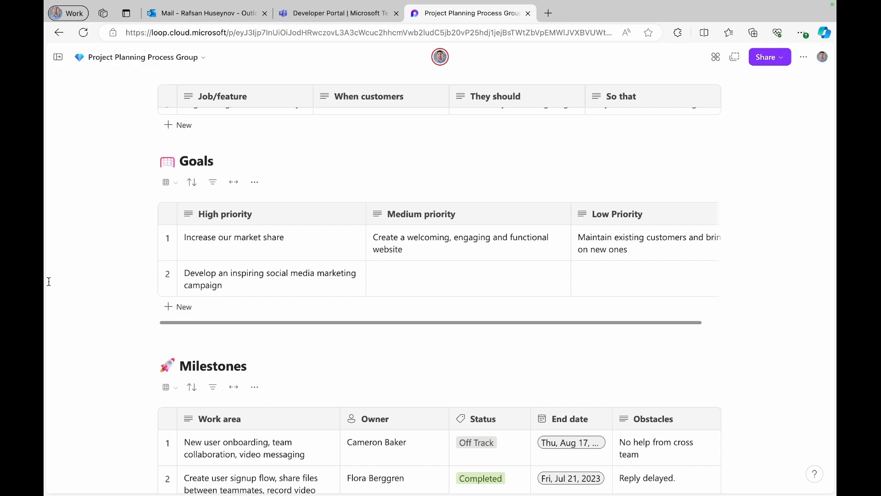
scroll(49, 281, "down", 4)
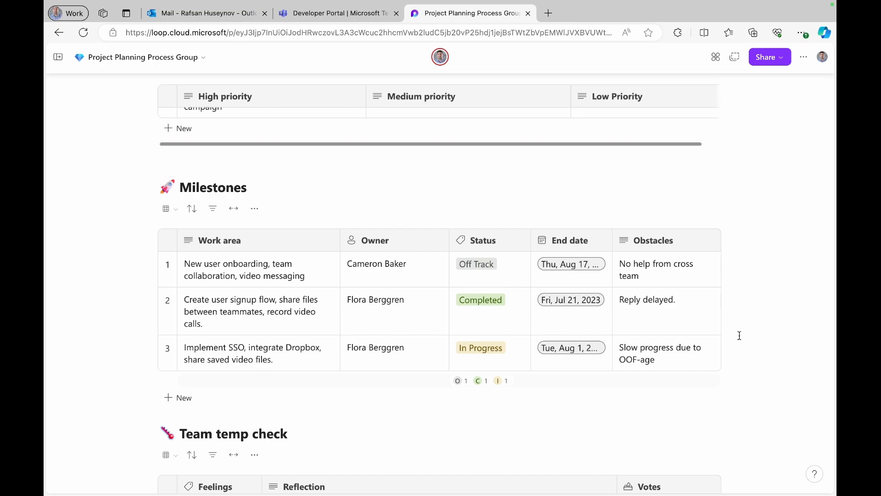
- Add an empty line below the Milestones table, just above the Team temp check heading
scroll(739, 335, "down", 1)
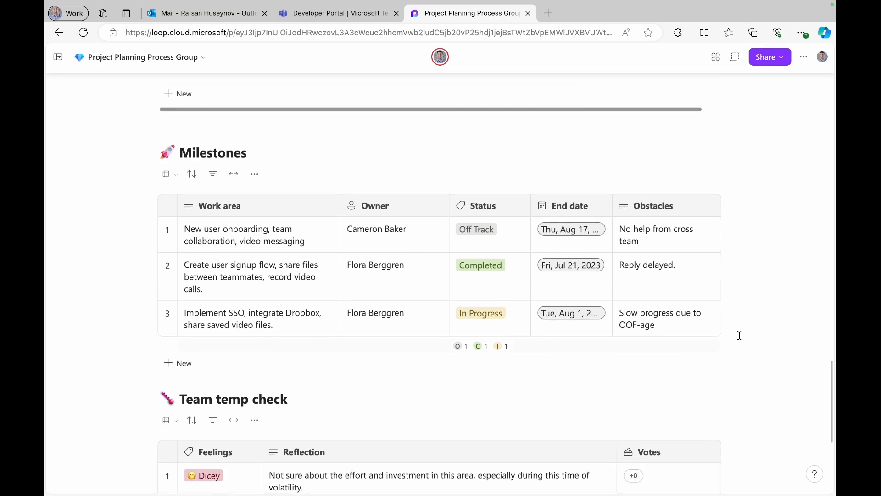
left_click(278, 324)
left_click_drag(278, 324, 189, 238)
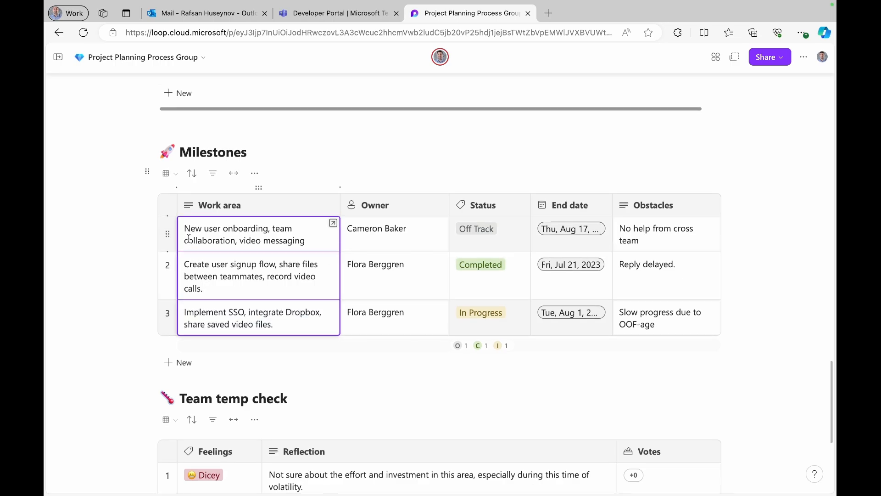
scroll(188, 238, "down", 5)
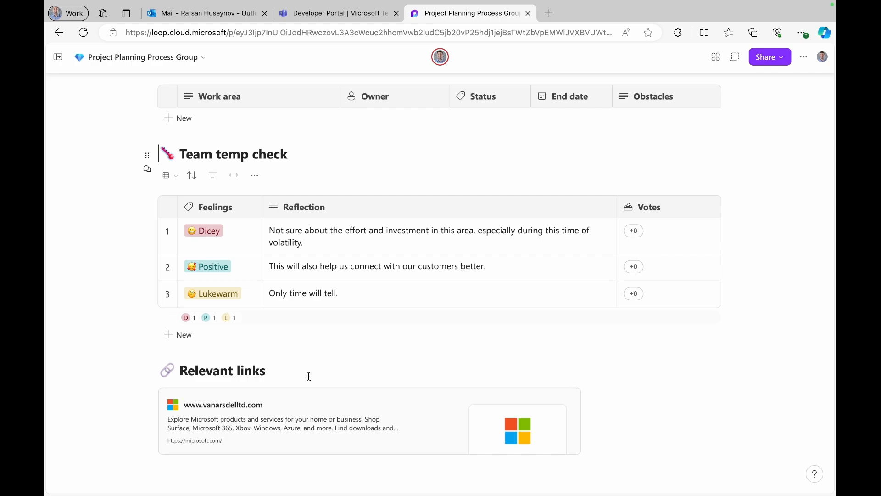
scroll(333, 314, "up", 2)
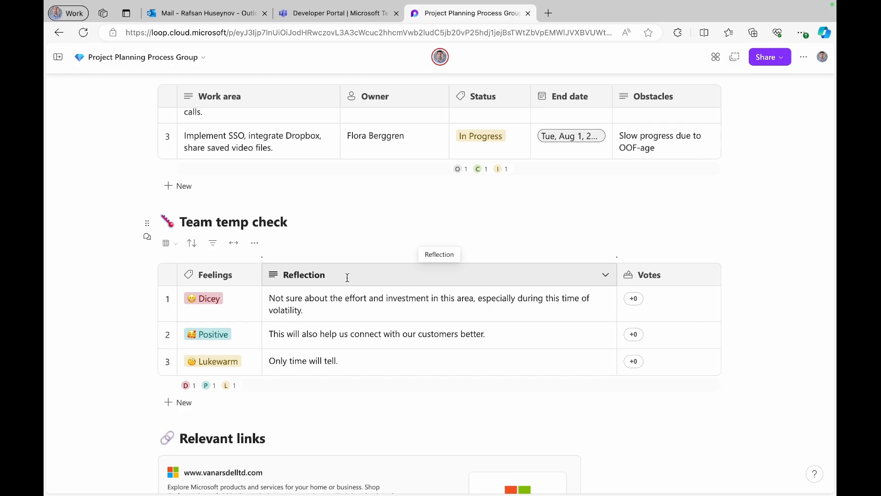
key("Return")
key("Return")
key("Return")
key("Return")
key("Return")
key("Return")
key("Return")
key("Return")
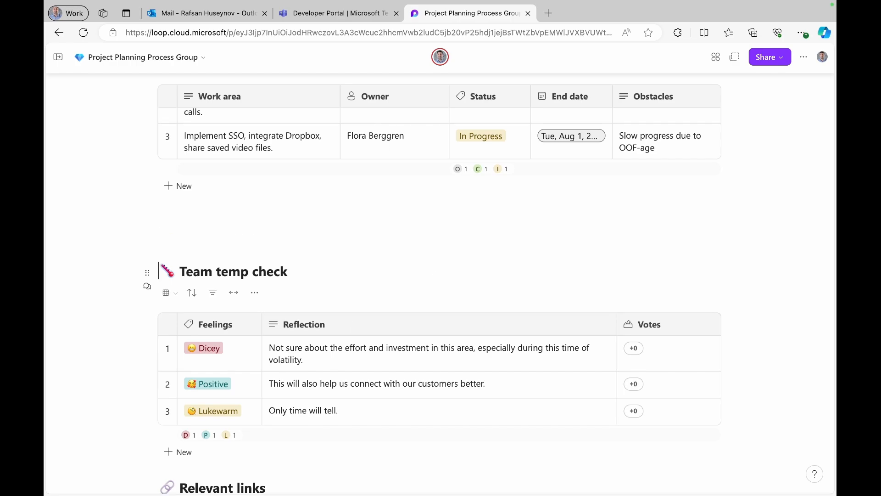
left_click(204, 221)
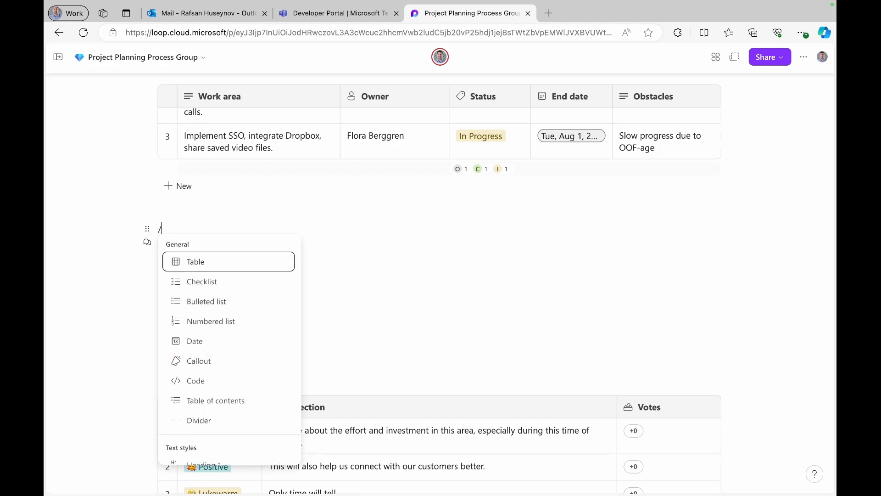
- Insert a divider line above the Team temp check section
scroll(198, 342, "down", 1)
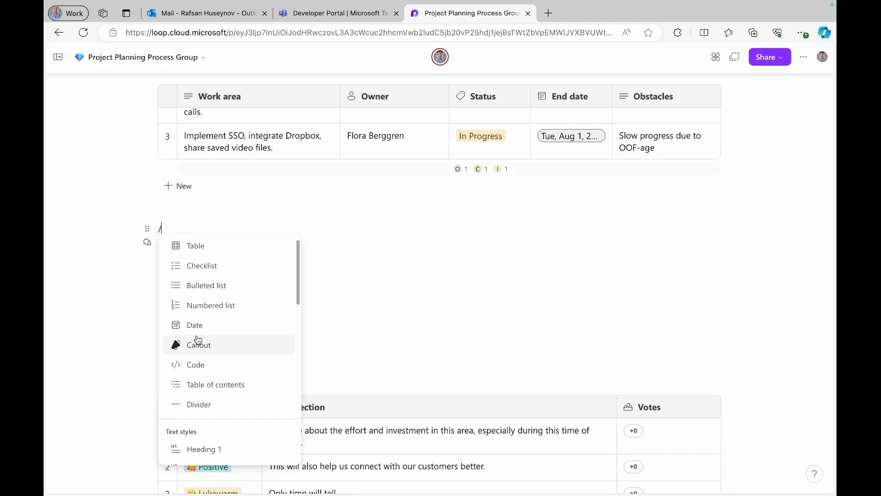
scroll(197, 339, "down", 3)
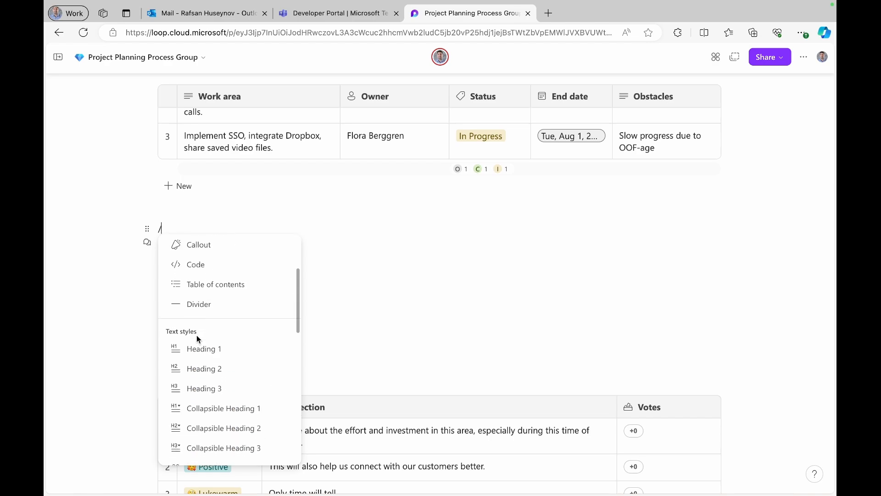
scroll(197, 339, "up", 3)
scroll(198, 340, "down", 2)
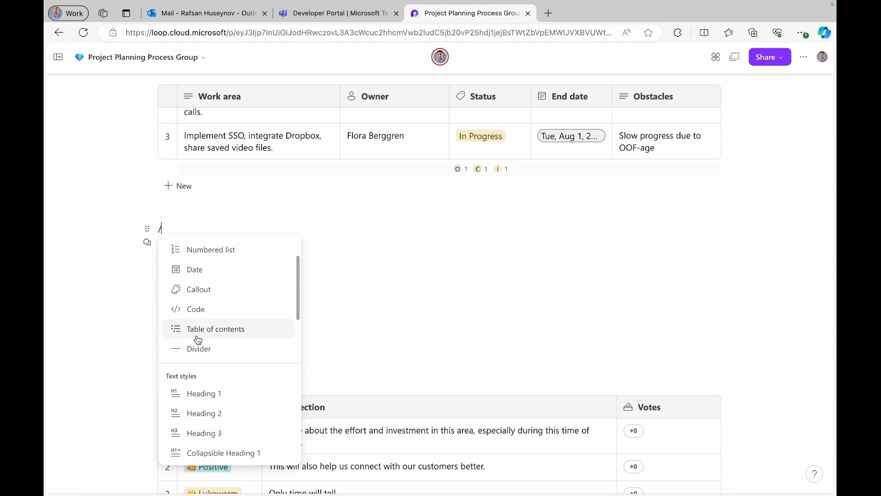
left_click(198, 345)
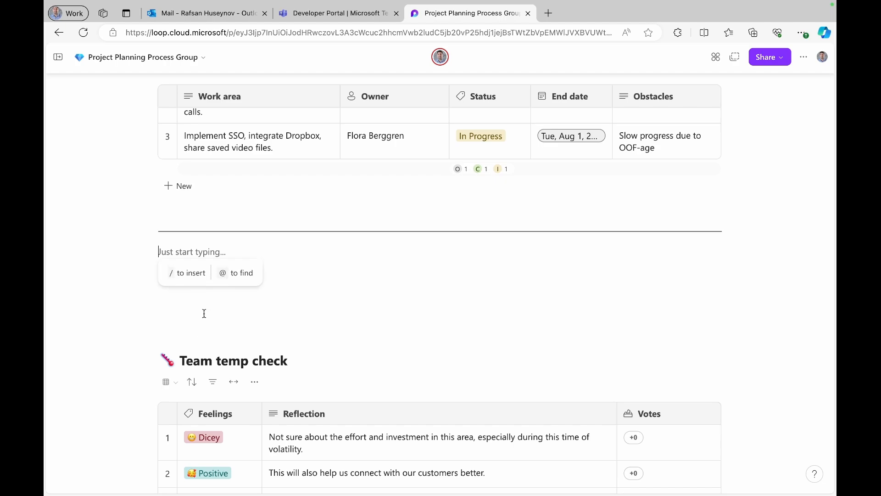
- Add a 'Task Management' Heading 1 with a new empty line beneath it
type("Task ")
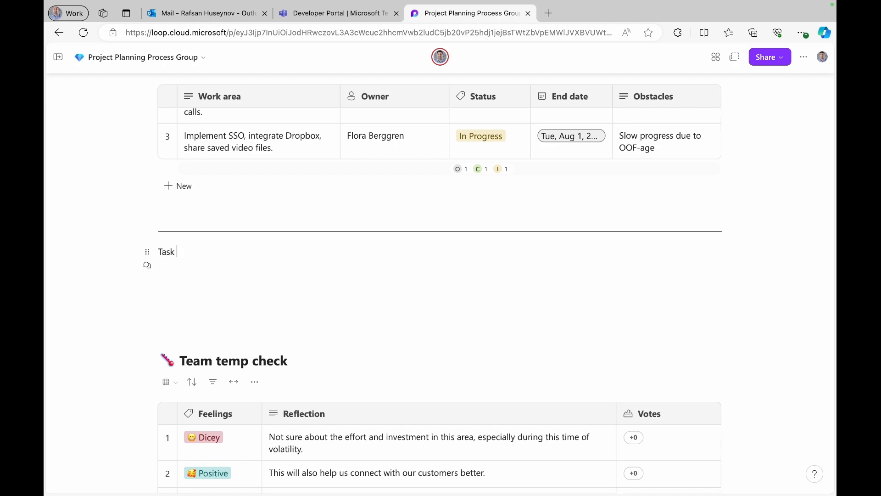
type("Management")
left_click_drag(250, 252, 160, 249)
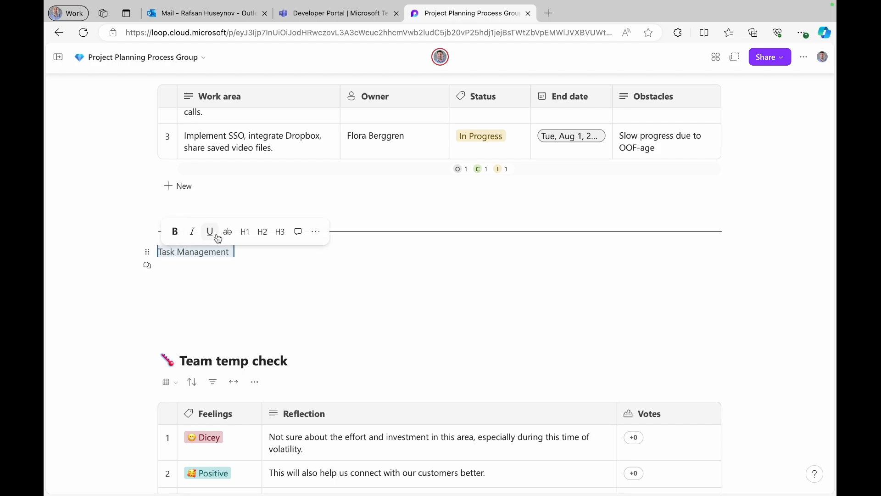
left_click(243, 227)
left_click(332, 267)
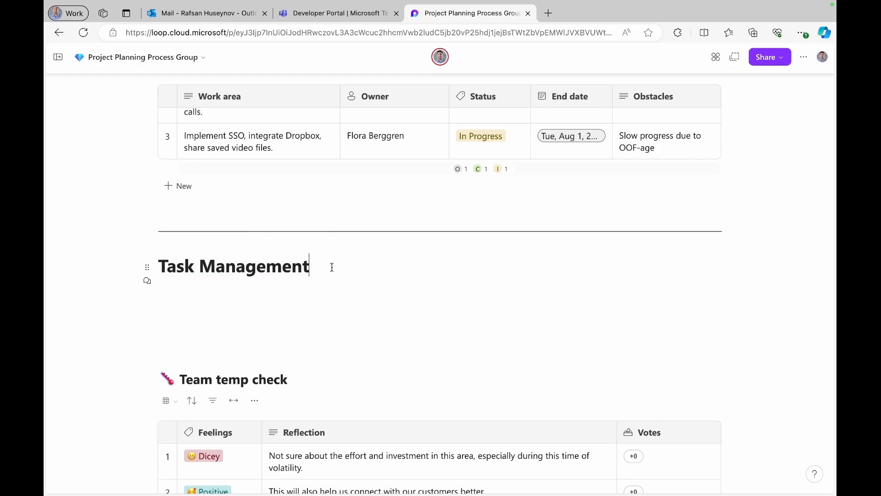
key("Return")
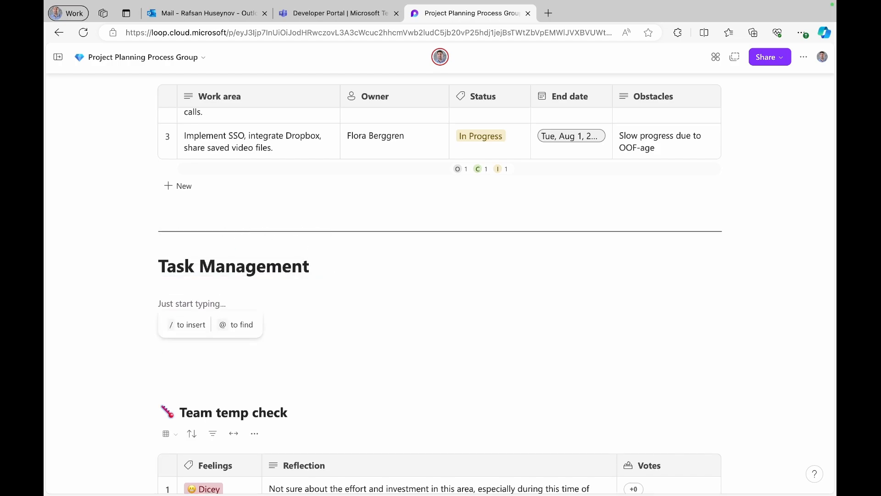
type("/")
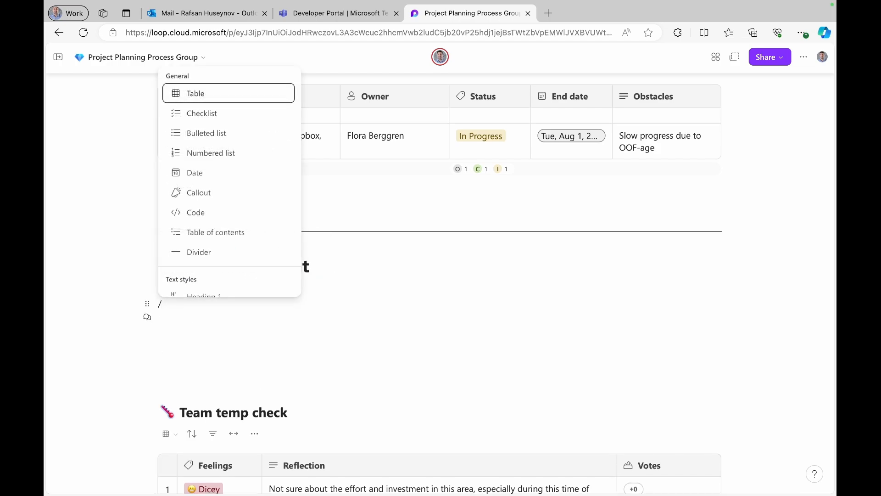
- Insert a table under Task Management and rename its two columns to Task and Description
left_click(209, 95)
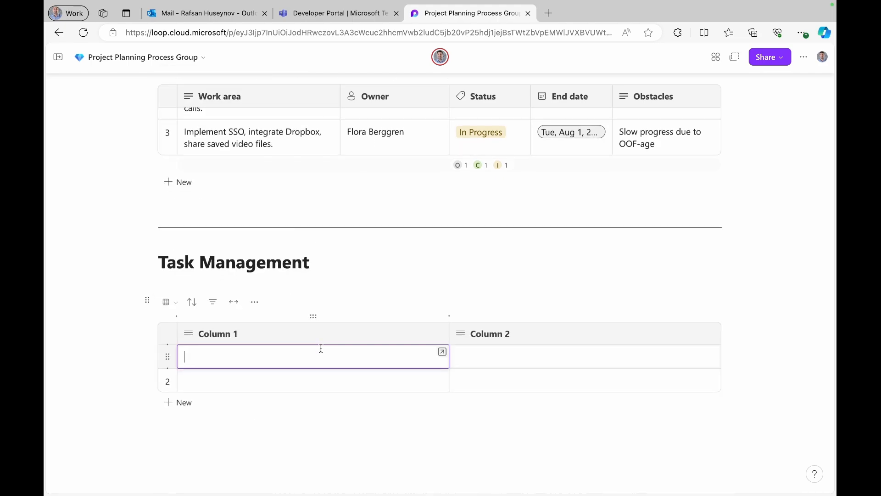
left_click(267, 331)
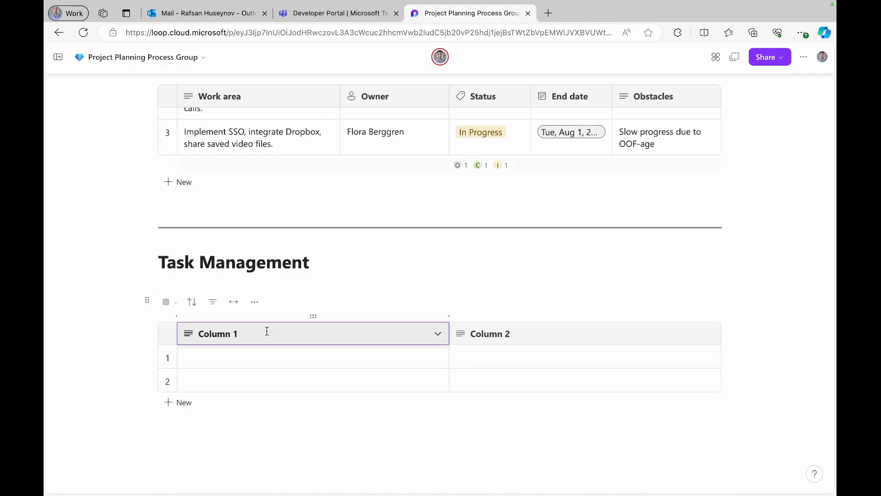
key("BackSpace")
key("BackSpace")
key("BackSpace")
key("BackSpace")
key("BackSpace")
key("BackSpace")
key("BackSpace")
key("BackSpace")
type("Task")
left_click(520, 330)
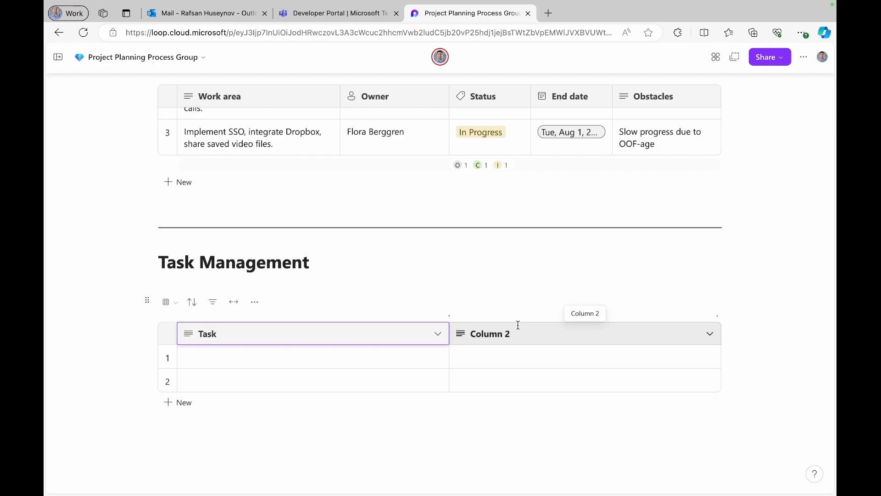
key("BackSpace")
key("BackSpace")
key("BackSpace")
key("BackSpace")
key("BackSpace")
key("BackSpace")
key("BackSpace")
key("BackSpace")
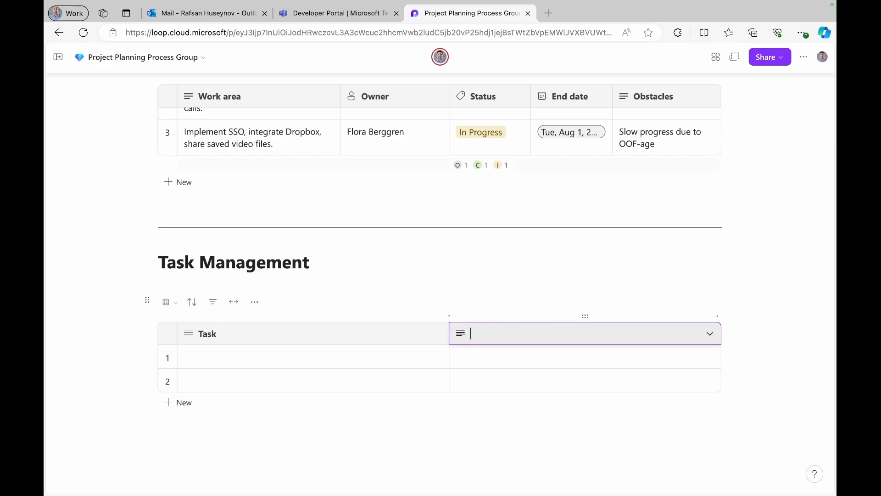
type("Description")
key("Return")
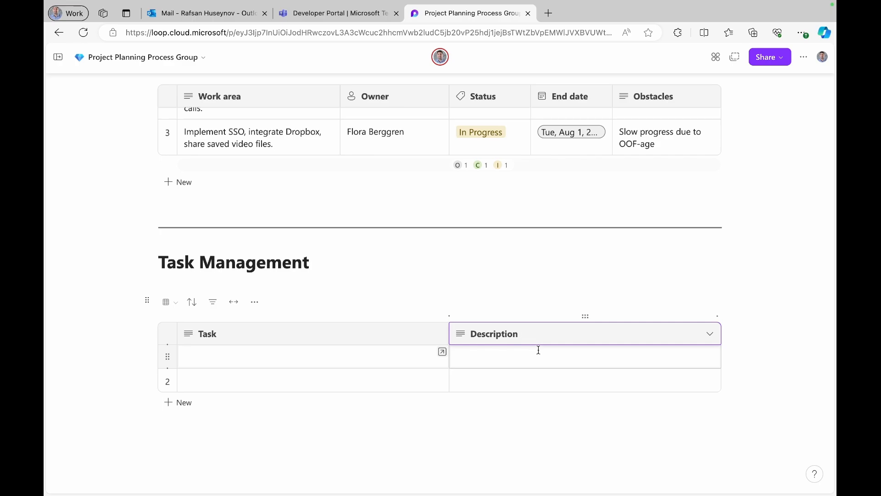
- Add a third table column named Dependency
left_click(539, 351)
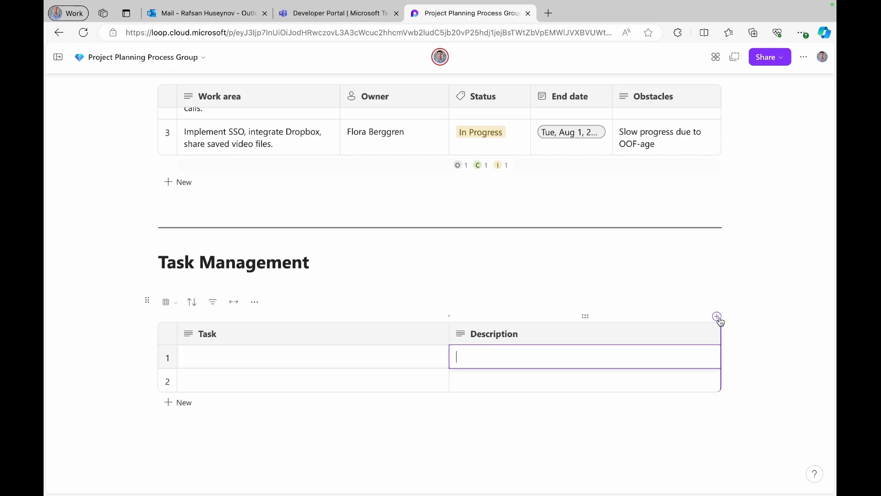
left_click(717, 317)
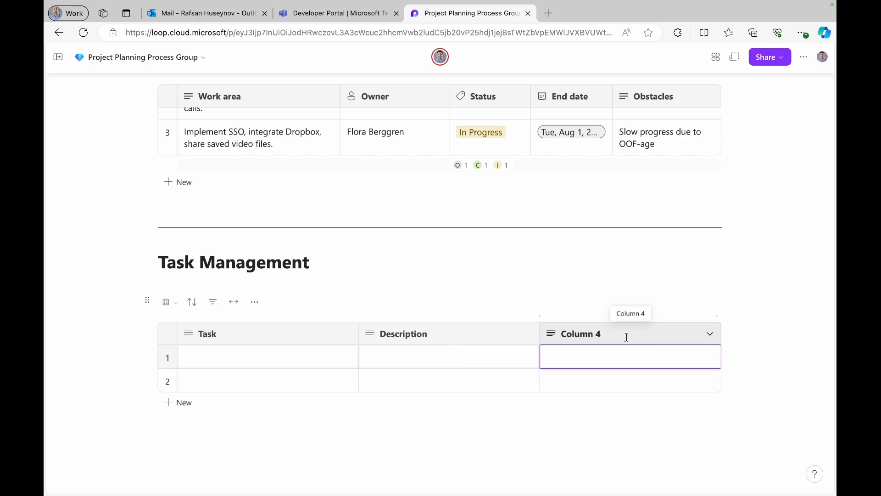
left_click(604, 338)
key("ctrl+a")
type("Dependency")
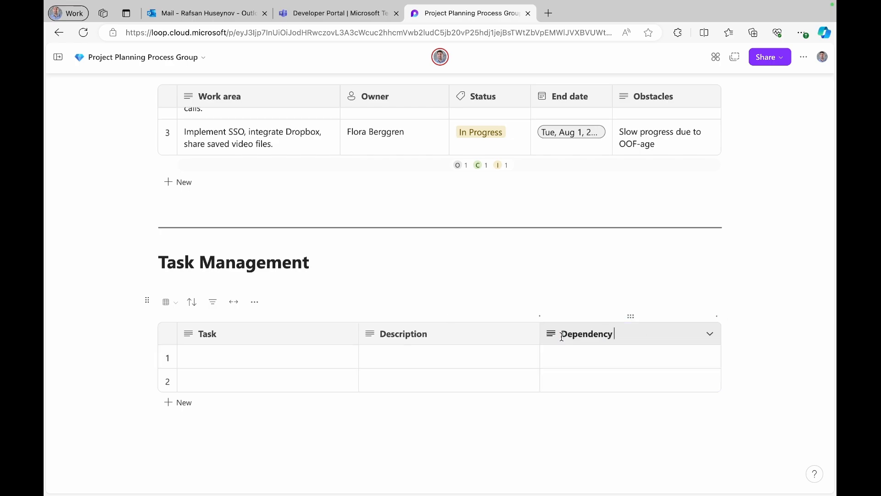
key("Return")
left_click(674, 361)
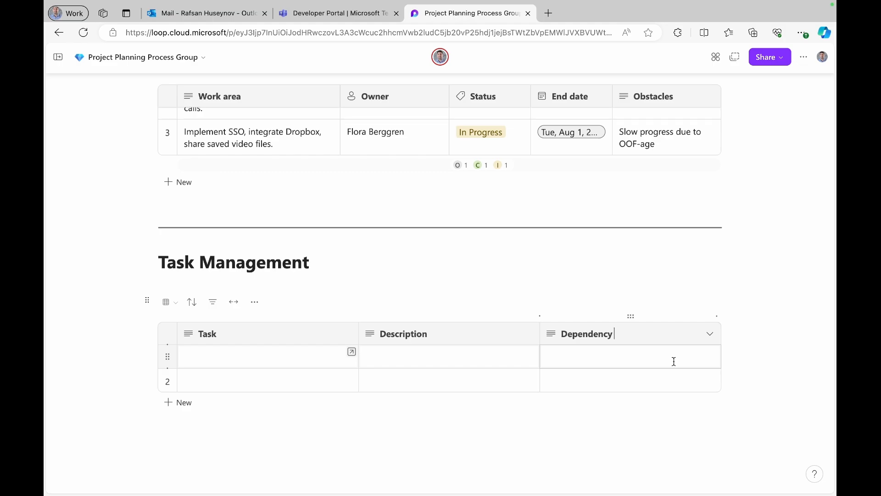
- Add a fifth table column named Team member
left_click(717, 316)
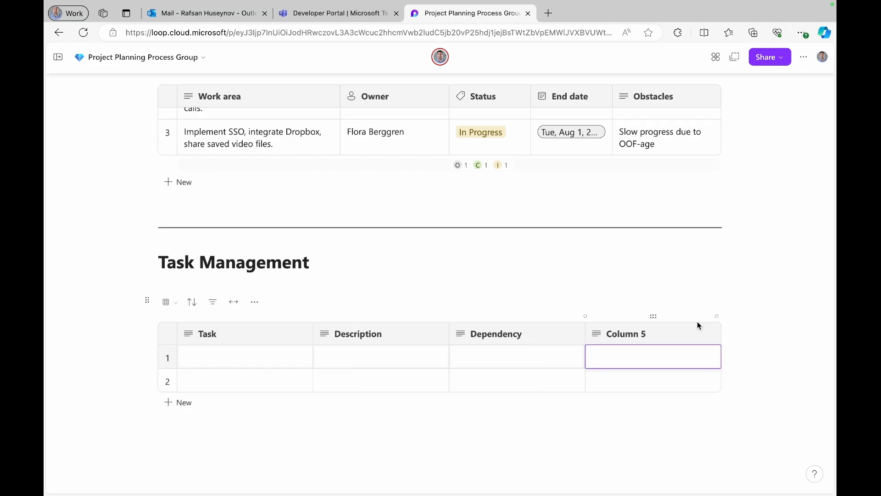
left_click(697, 327)
key("BackSpace")
key("BackSpace")
key("BackSpace")
key("BackSpace")
key("BackSpace")
key("BackSpace")
key("BackSpace")
key("BackSpace")
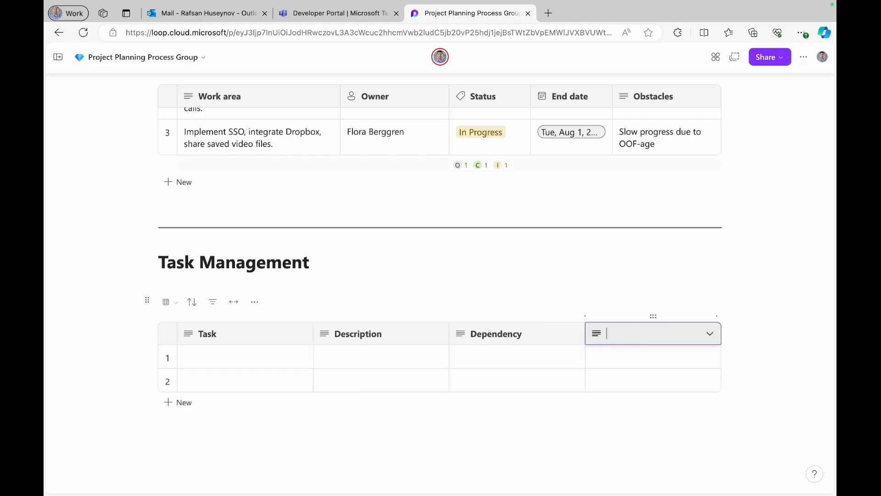
type("Team member")
- Change the Team member column's type to Person
left_click(712, 335)
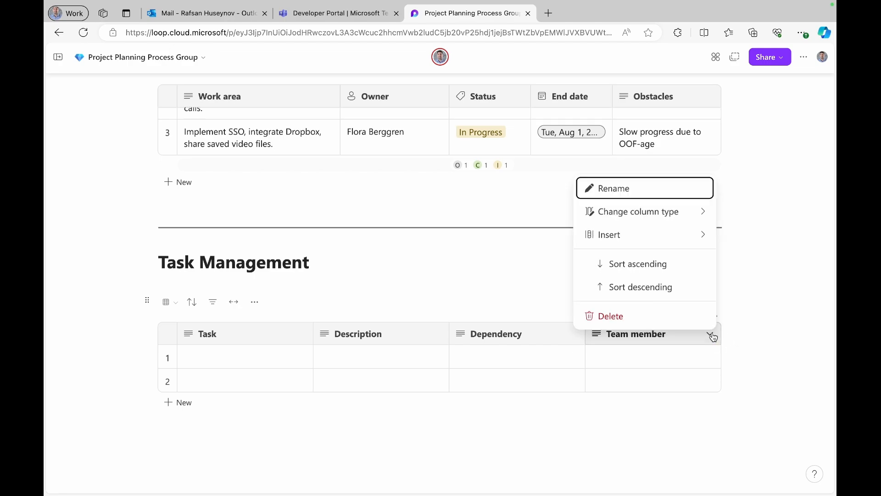
left_click(707, 211)
left_click(689, 211)
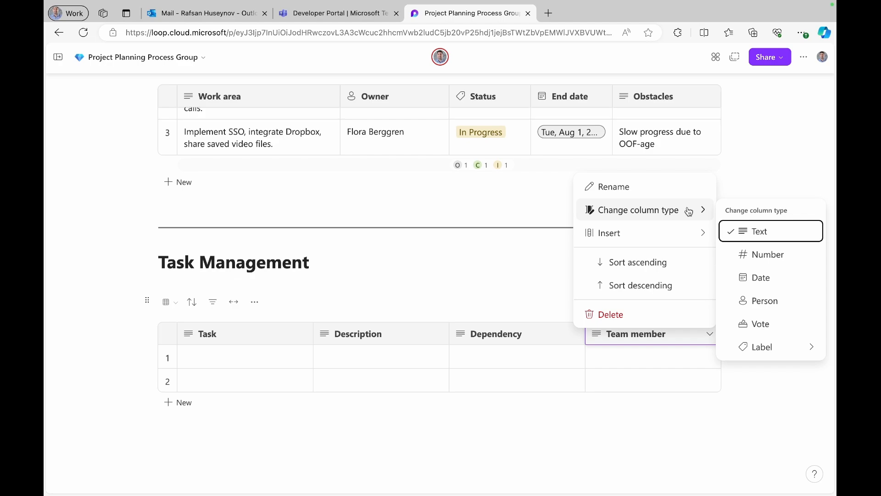
left_click(755, 301)
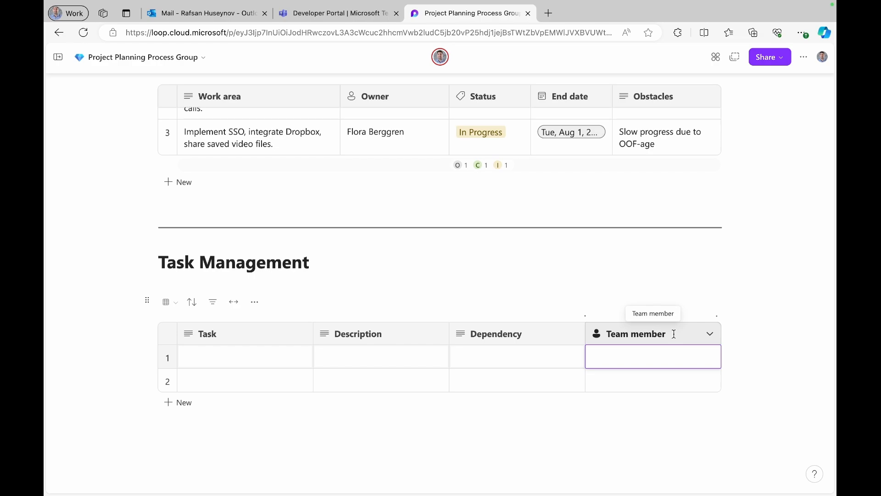
- Add a sixth column named Duration and set its type to Number
left_click(718, 317)
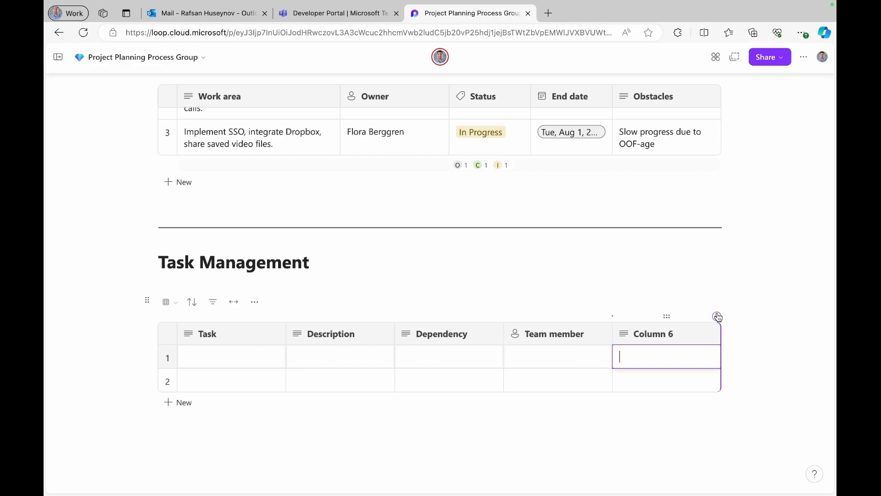
left_click_drag(674, 333, 637, 333)
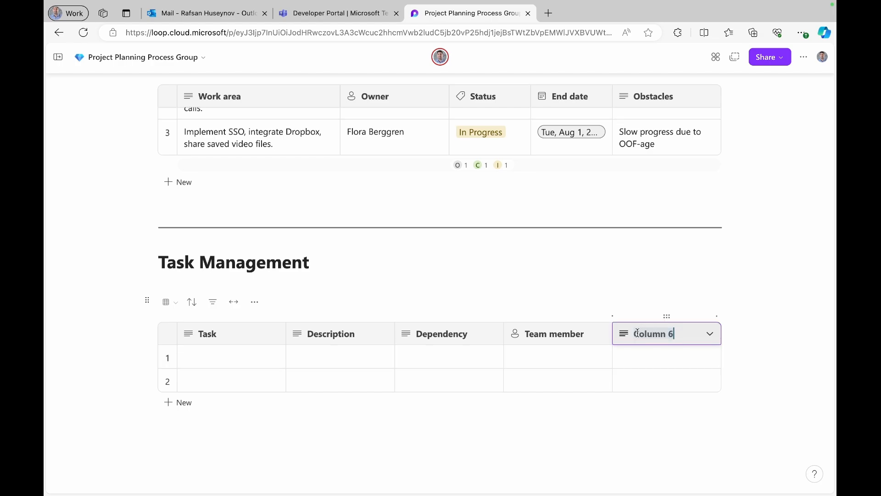
type("Duration")
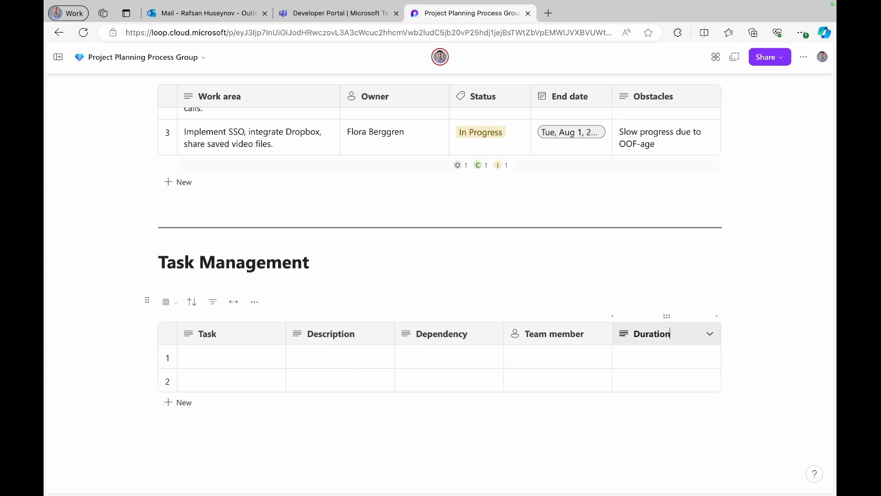
left_click(709, 334)
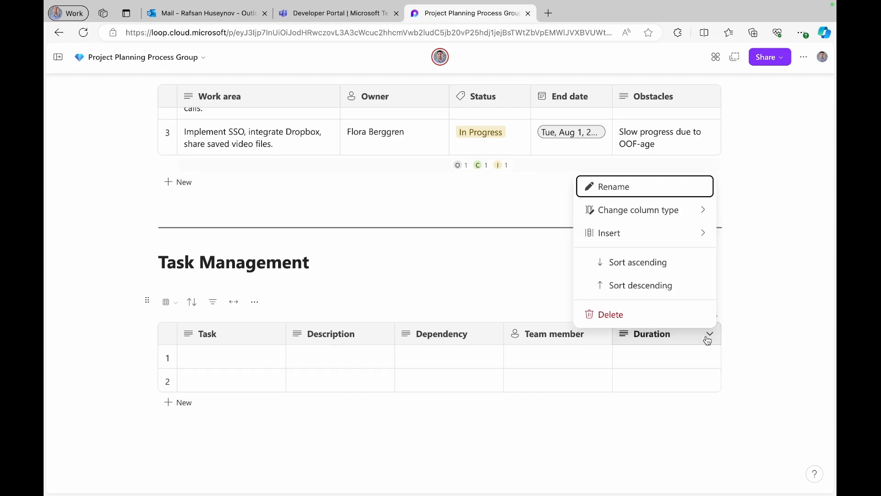
mouse_move(702, 210)
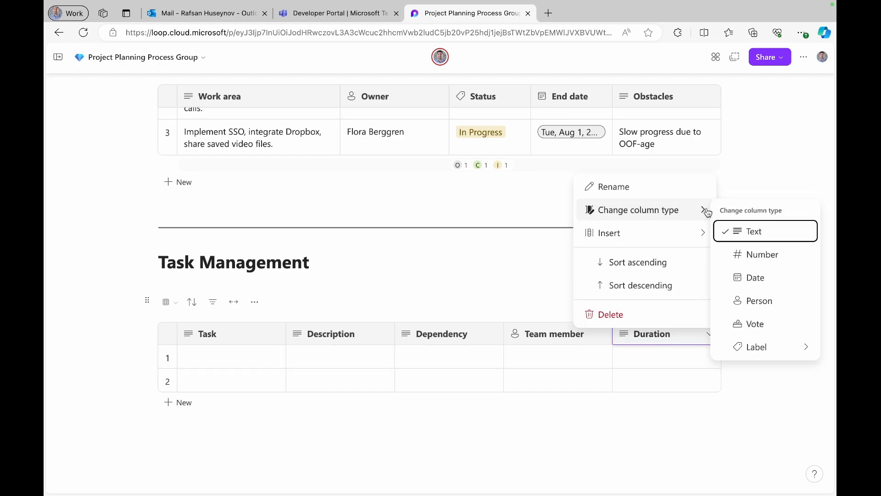
left_click(760, 254)
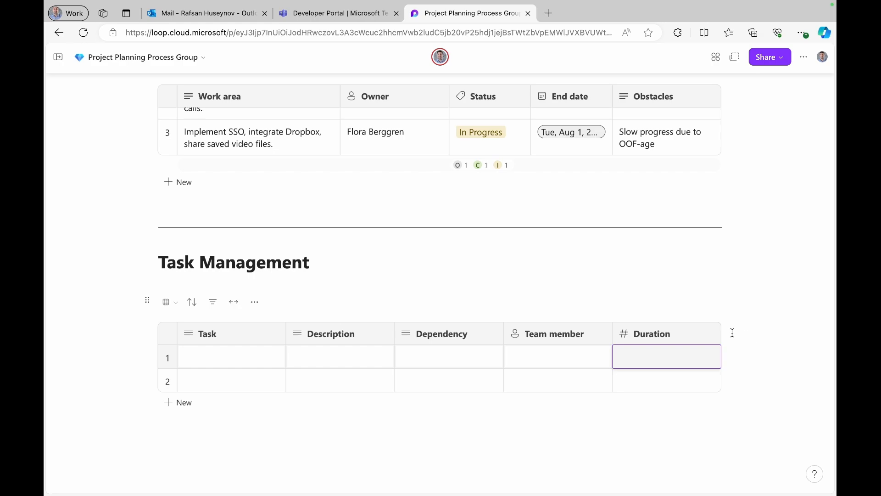
- Add a seventh column named Start Date and set its type to Date
left_click(717, 317)
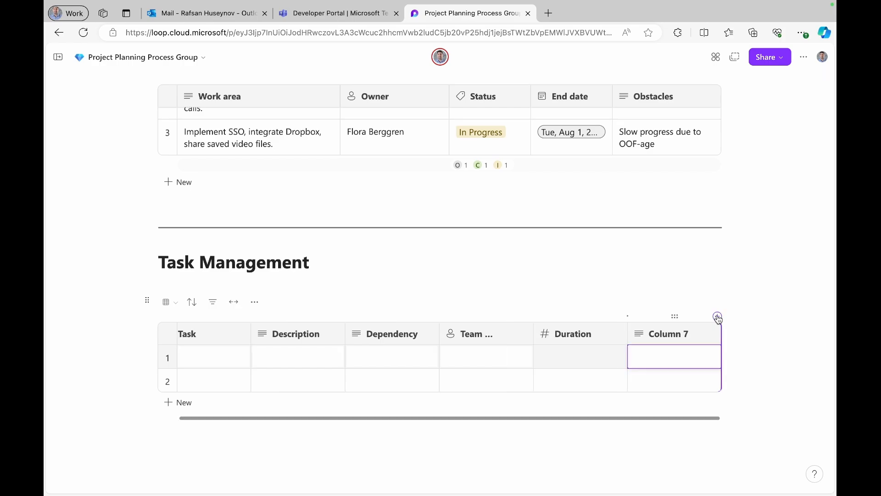
left_click(654, 331)
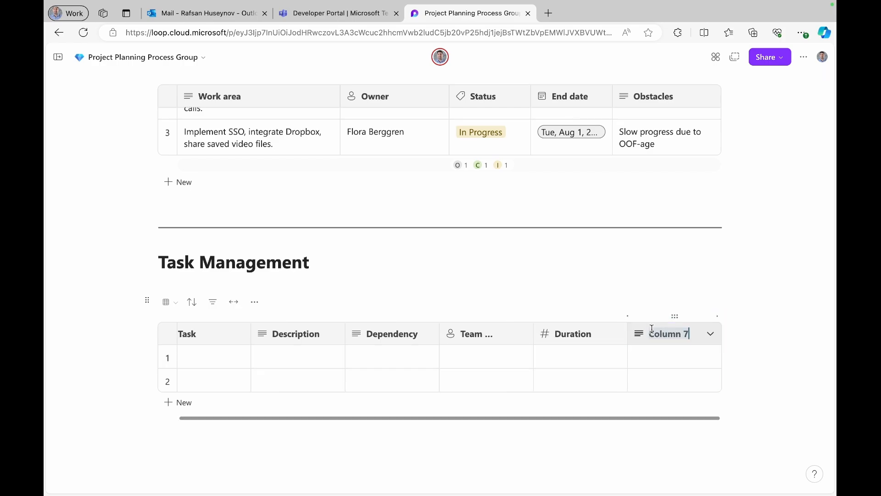
type("Start Date")
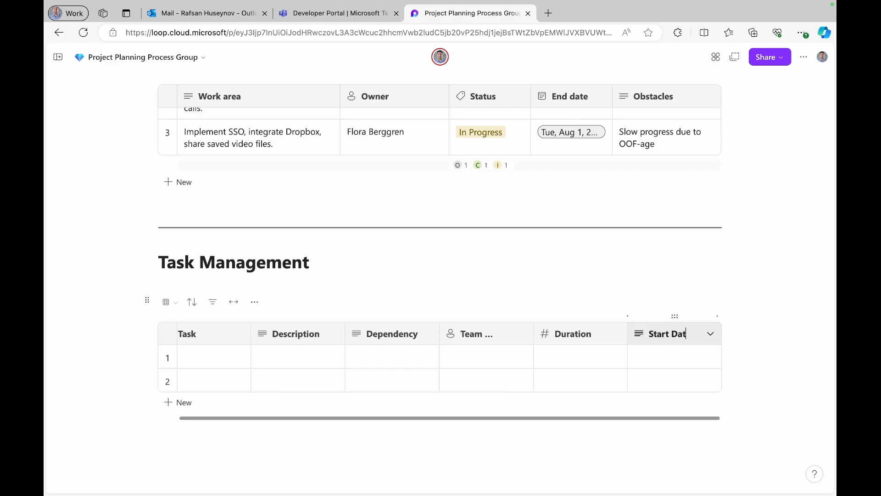
left_click(712, 334)
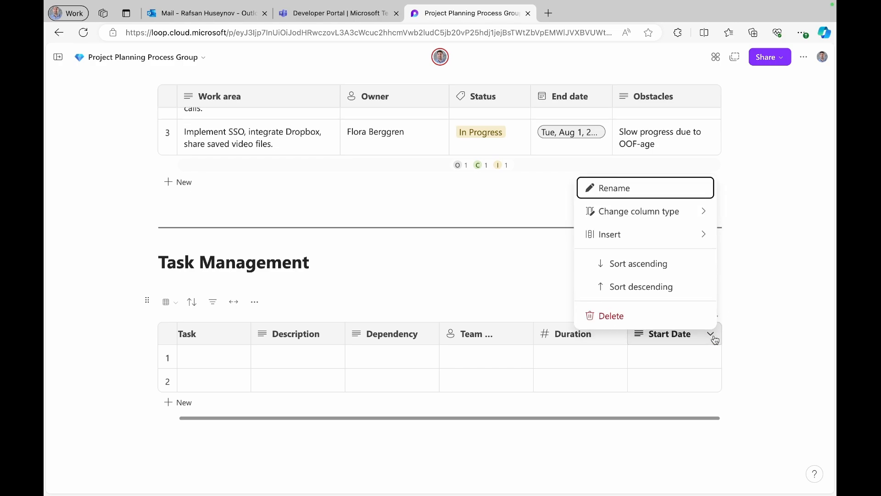
mouse_move(705, 207)
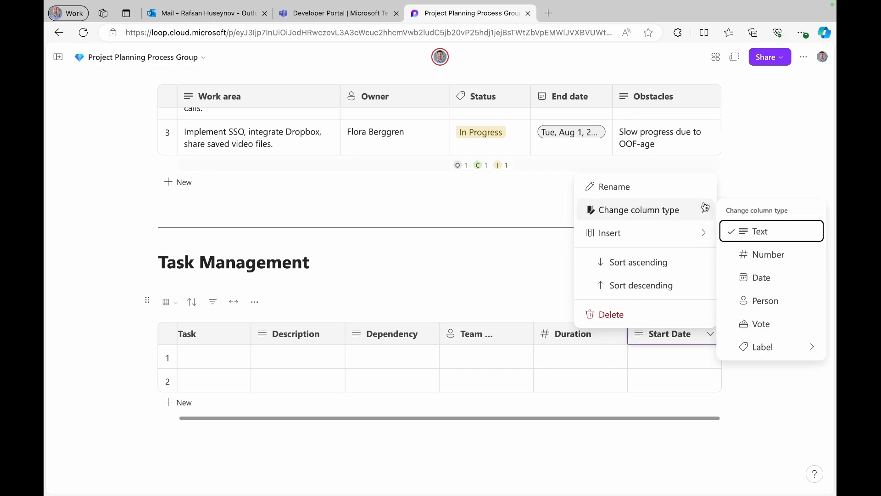
left_click(762, 278)
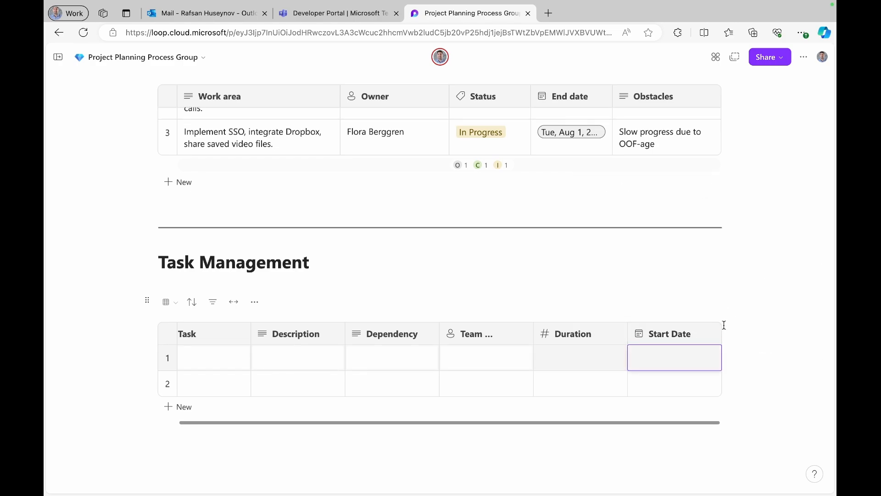
- Insert a new eighth column after Start Date and name it Due Date
mouse_move(718, 316)
left_click(718, 317)
left_click(647, 331)
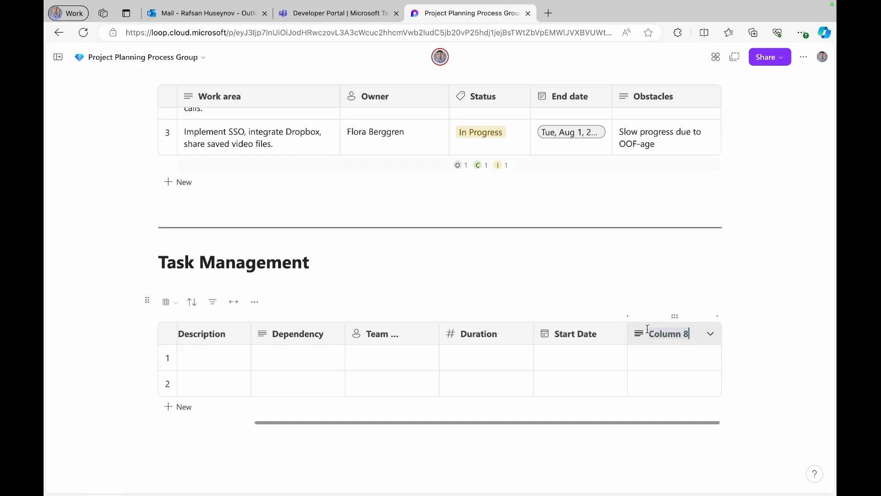
type("Due Date")
key("Return")
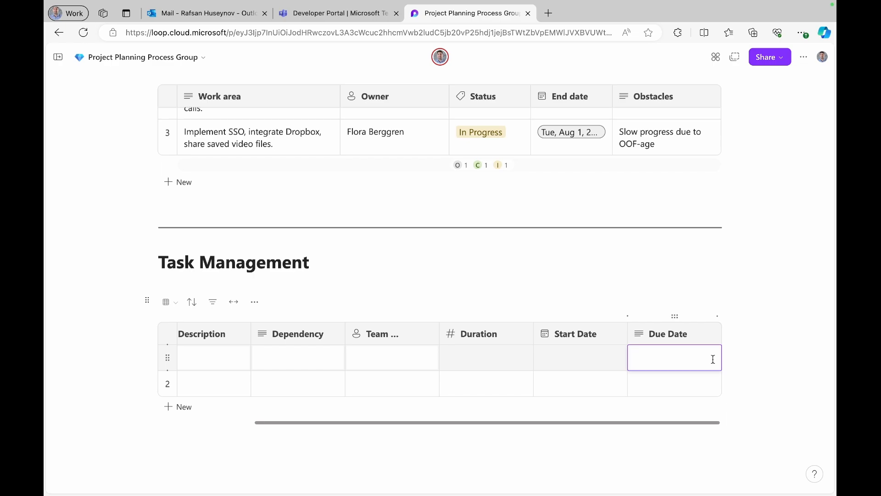
- Add a ninth column at the table's end named Progress
left_click(718, 318)
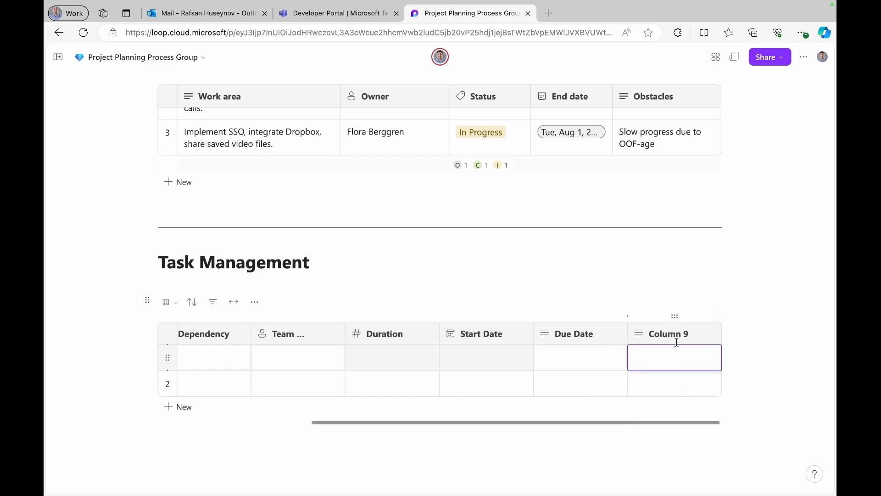
left_click(654, 332)
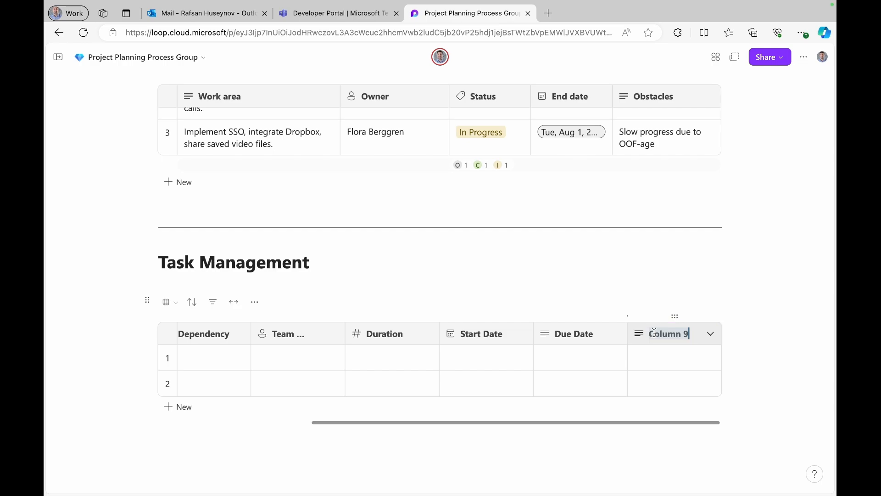
type("Progress")
- Change the Progress column's type to Label using the Progress label group
left_click(710, 334)
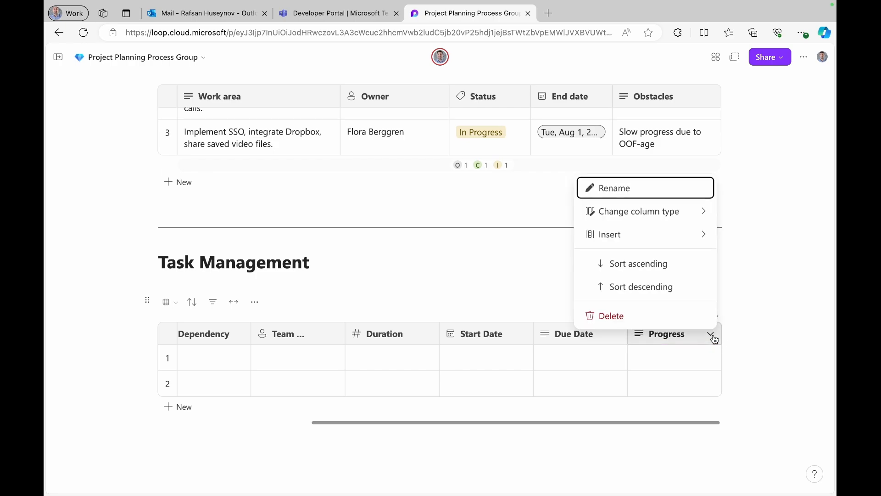
left_click(694, 214)
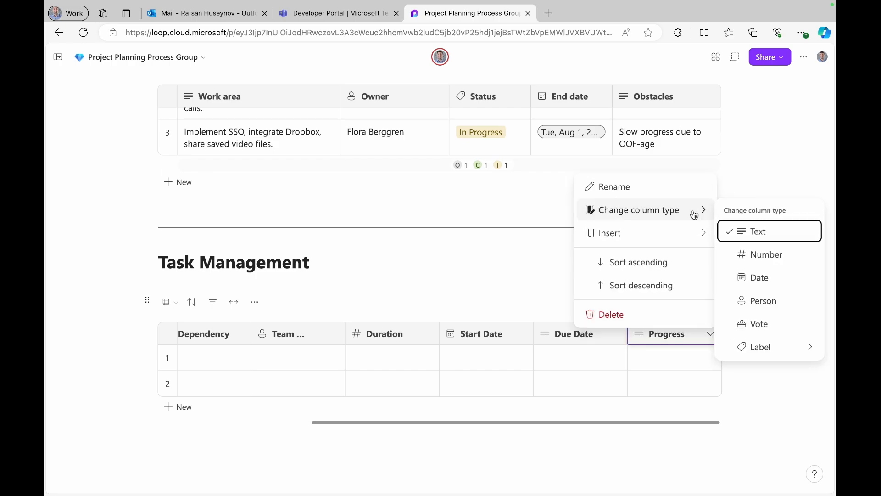
left_click(767, 347)
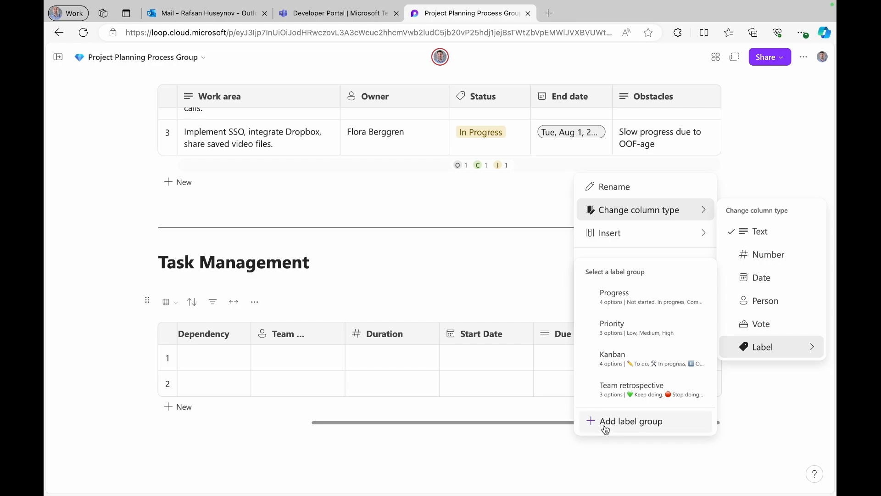
left_click(630, 299)
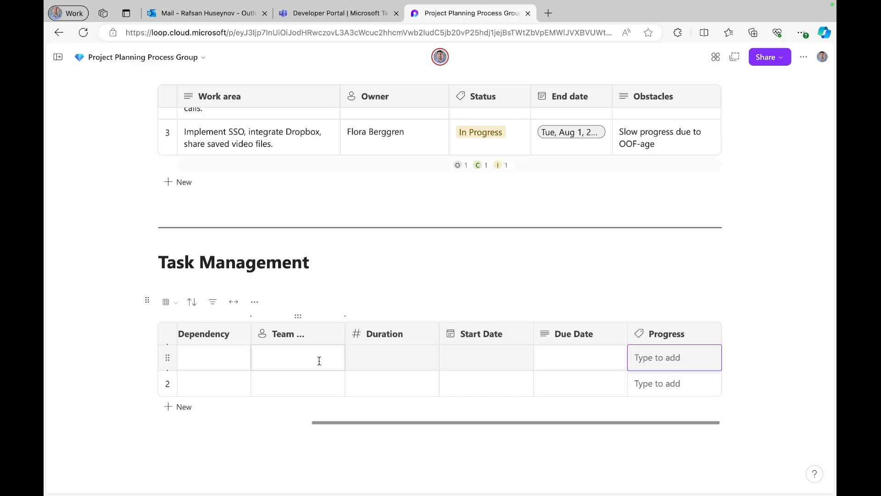
- Insert a column after Description and start a new label group named Milestone
scroll(319, 361, "left", 5)
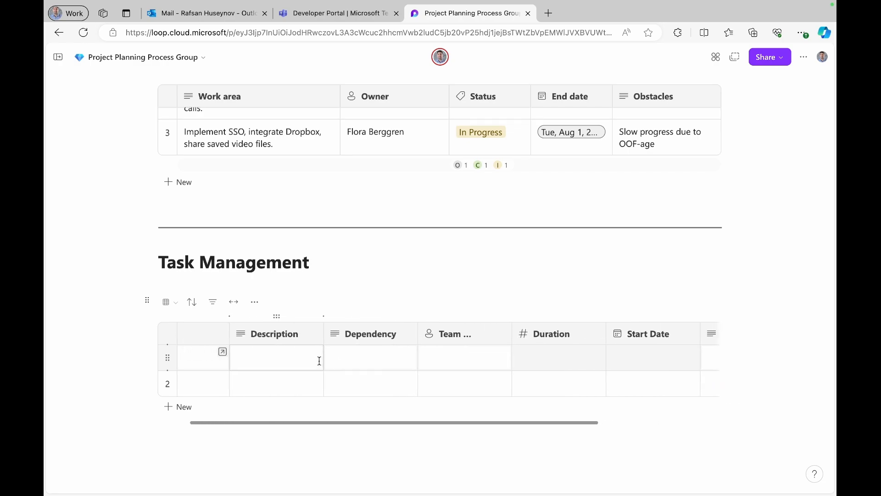
scroll(319, 361, "left", 2)
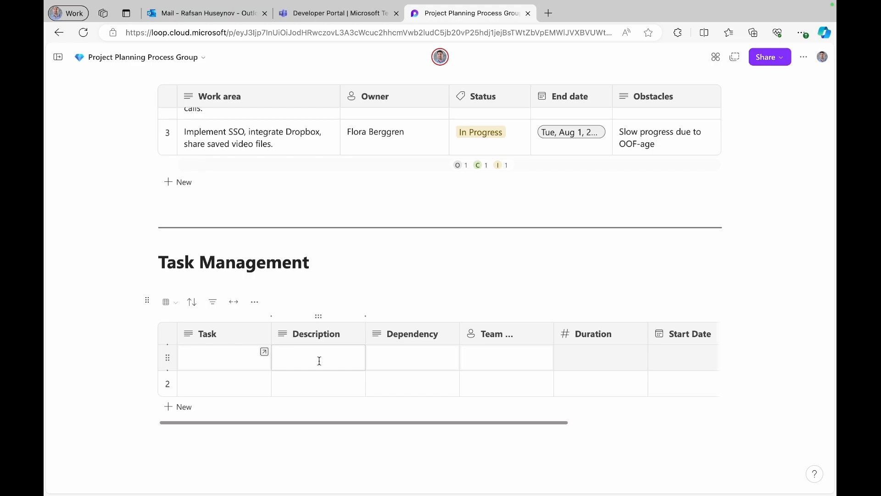
left_click(366, 317)
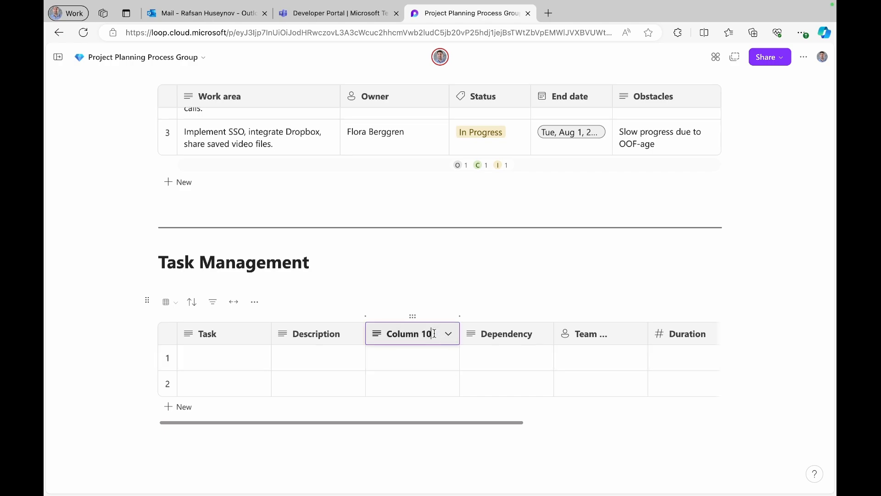
left_click(450, 334)
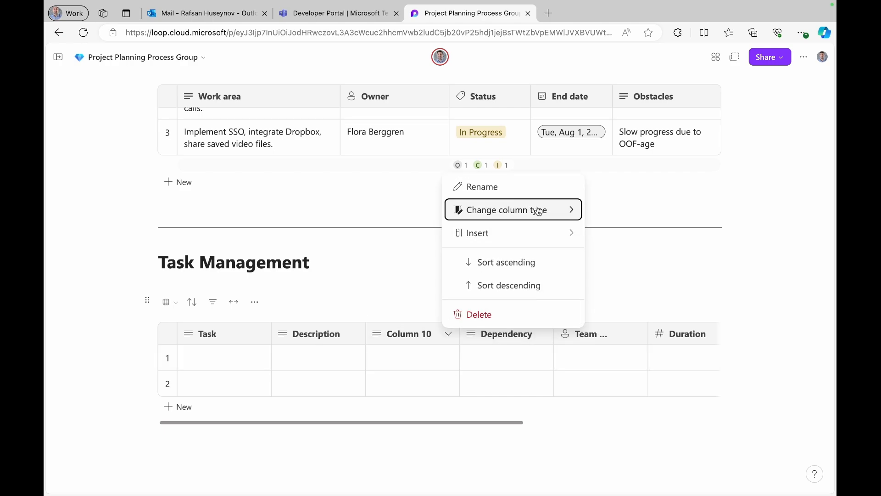
mouse_move(535, 211)
mouse_move(630, 347)
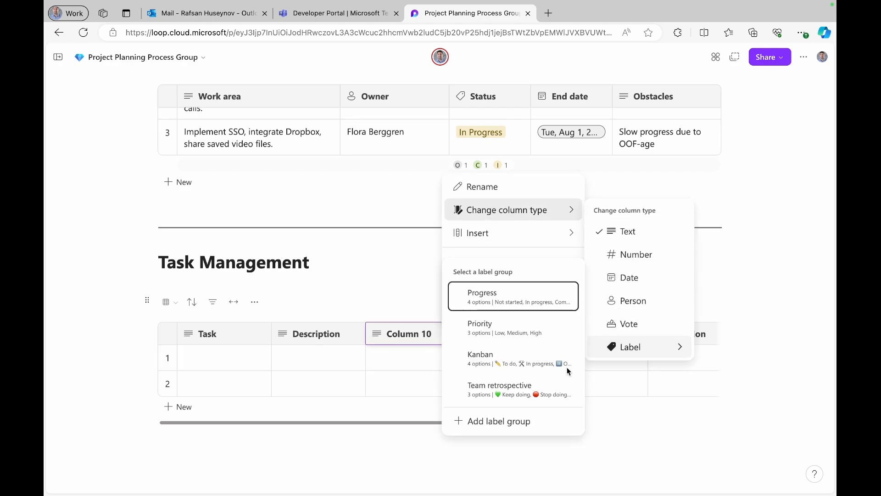
left_click(505, 419)
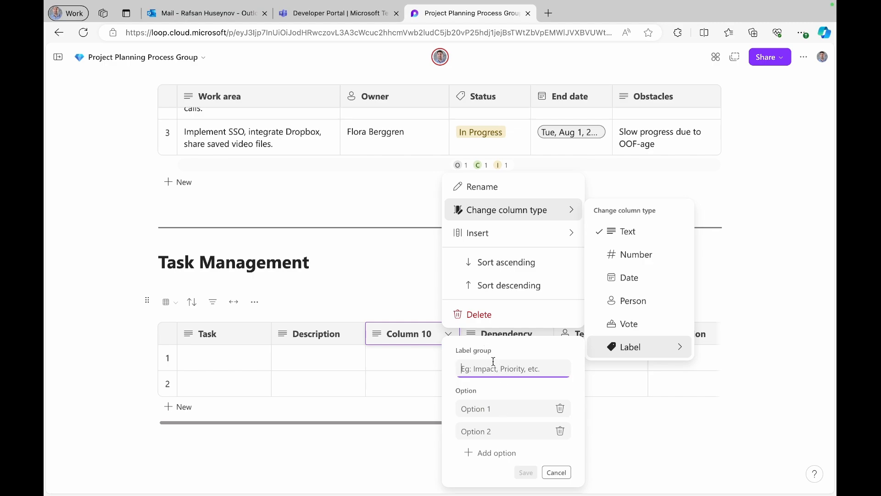
type("Milrst")
key("BackSpace")
key("BackSpace")
key("BackSpace")
type("estoo")
key("BackSpace")
type("ne")
- Add the labels Plan, Design, Build, Test and Deploy, then save the Milestone group
left_click(493, 404)
type("P")
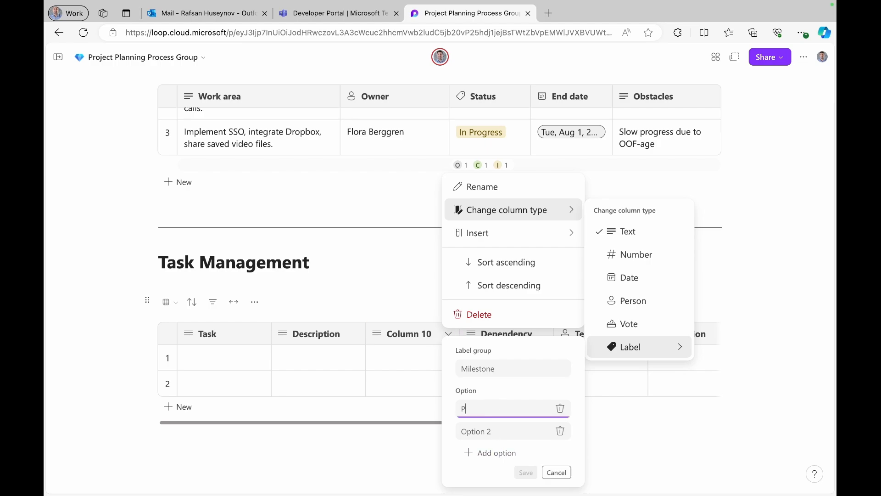
type("lan")
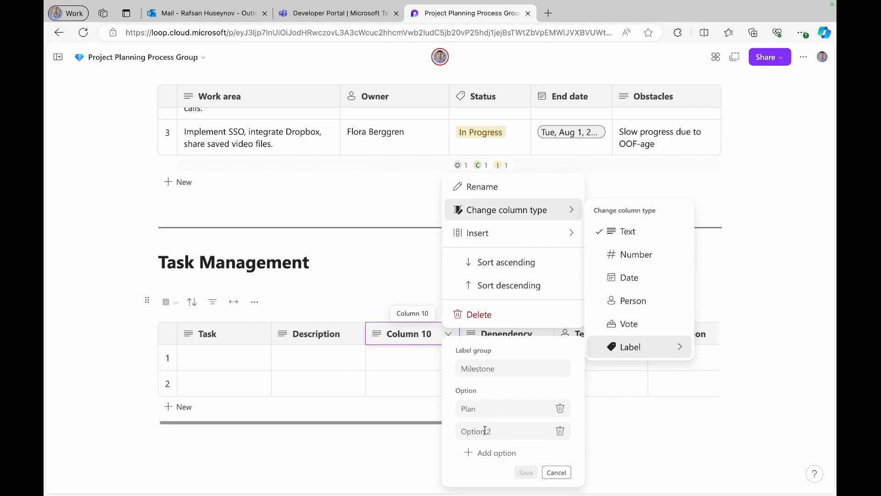
left_click(486, 430)
type("D")
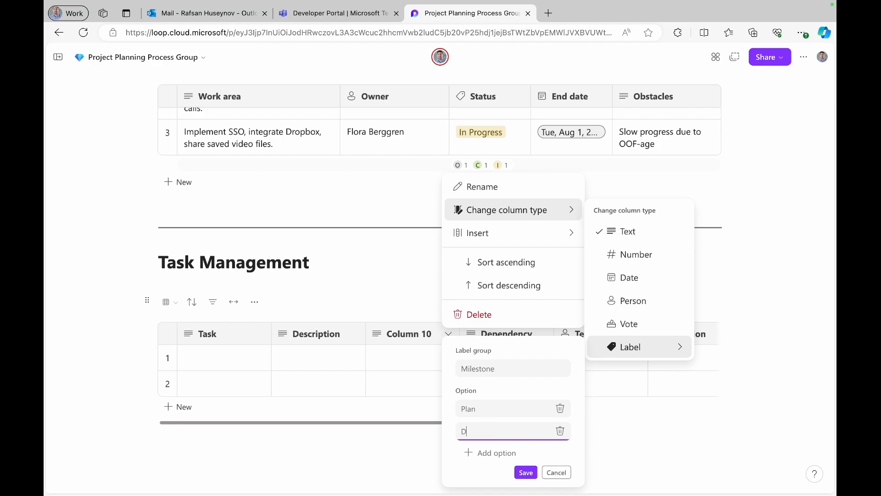
type("esign")
left_click(472, 455)
type("B")
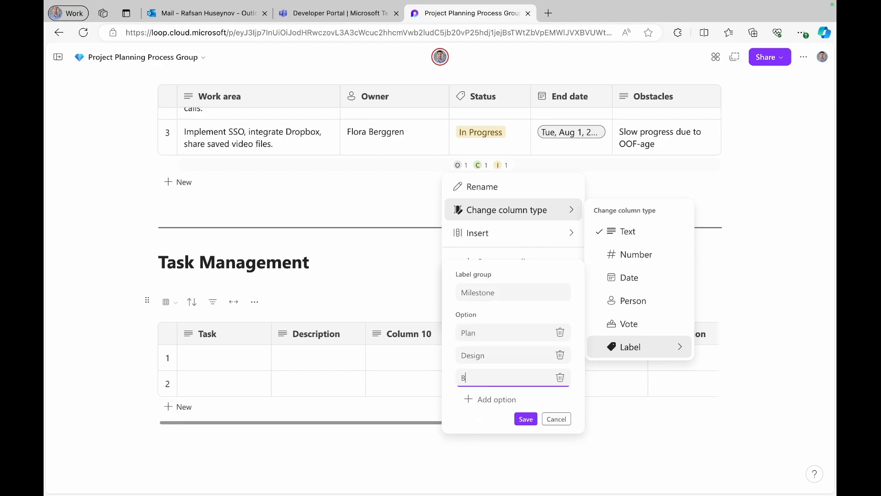
type("uild")
left_click(472, 400)
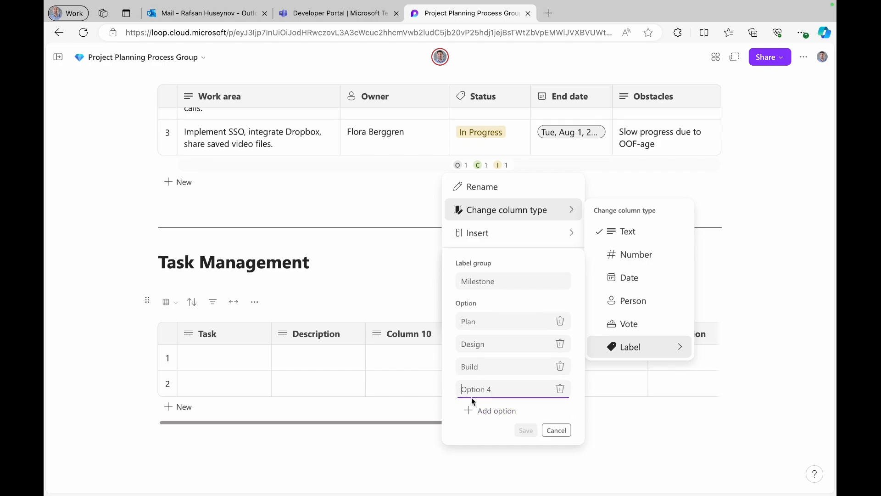
type("Test")
left_click(475, 415)
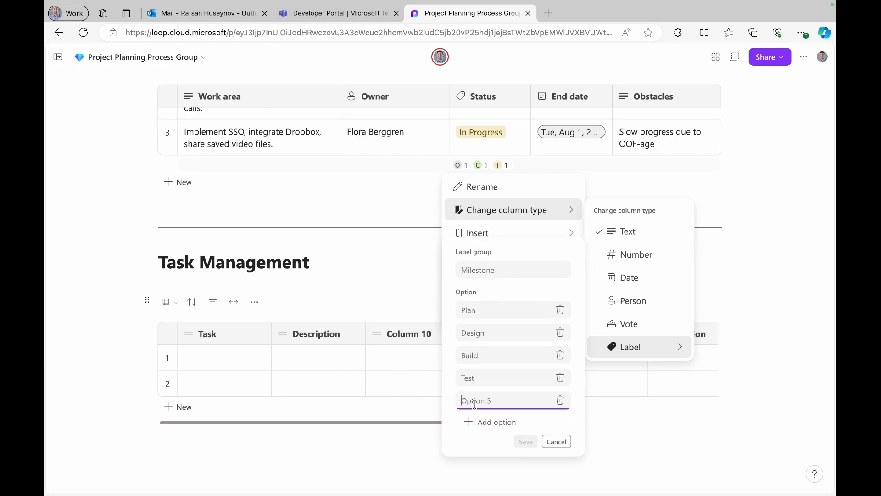
type("Deploy")
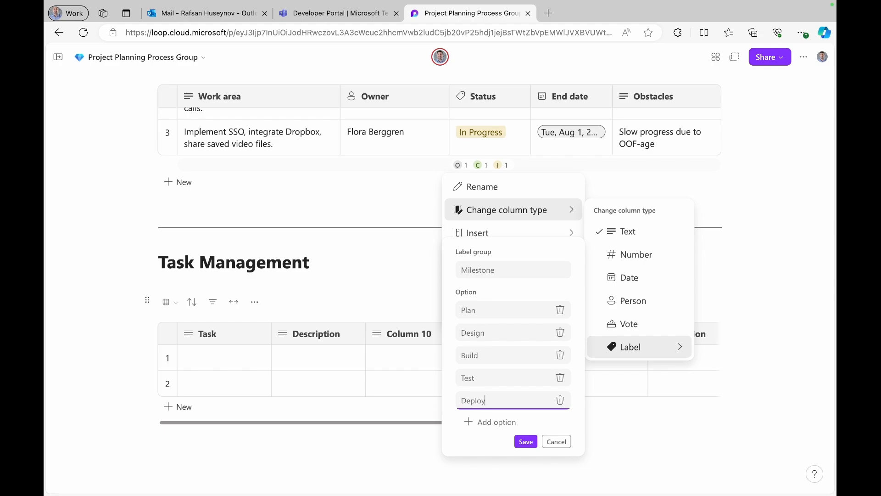
left_click(526, 441)
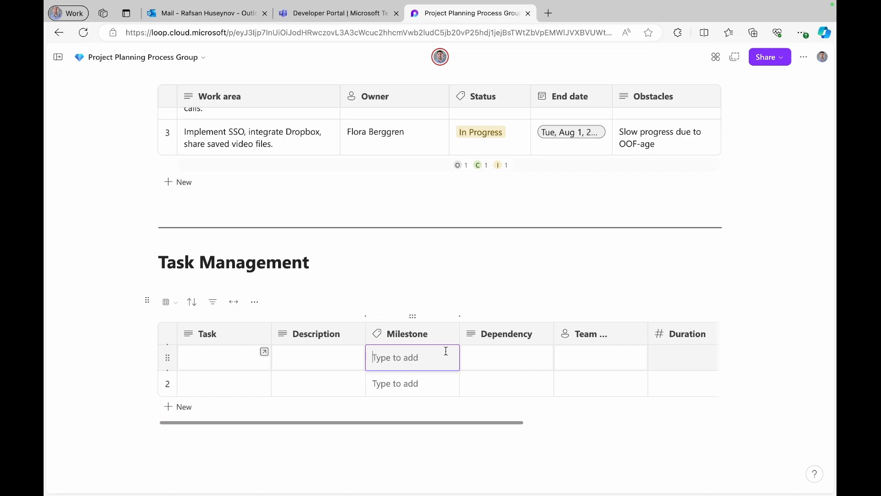
- Add an eleventh column after Progress and name it Notes
scroll(584, 356, "right", 5)
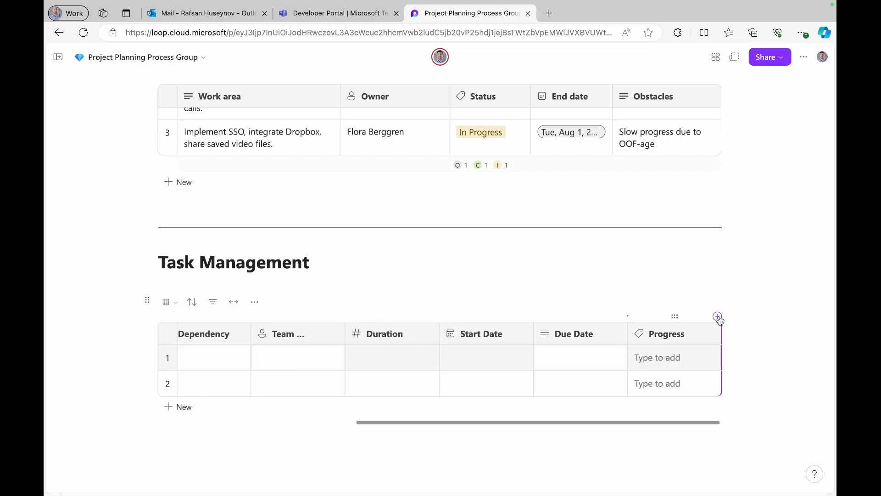
left_click(718, 317)
left_click(701, 324)
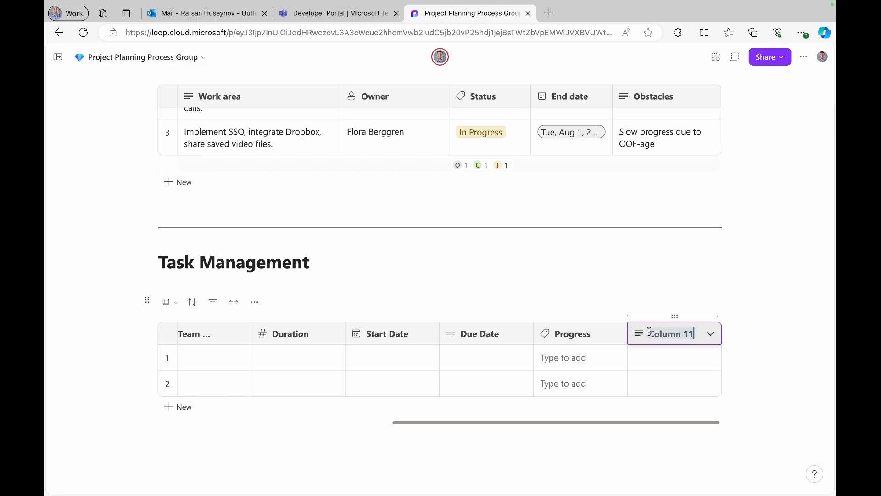
type("Notes")
left_click(741, 375)
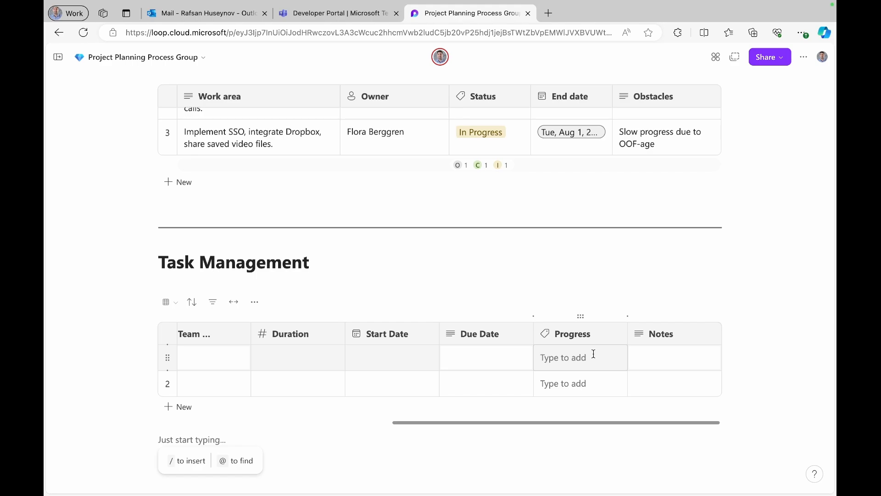
- Open row 1's Progress choices, then dismiss them without picking one
left_click(594, 354)
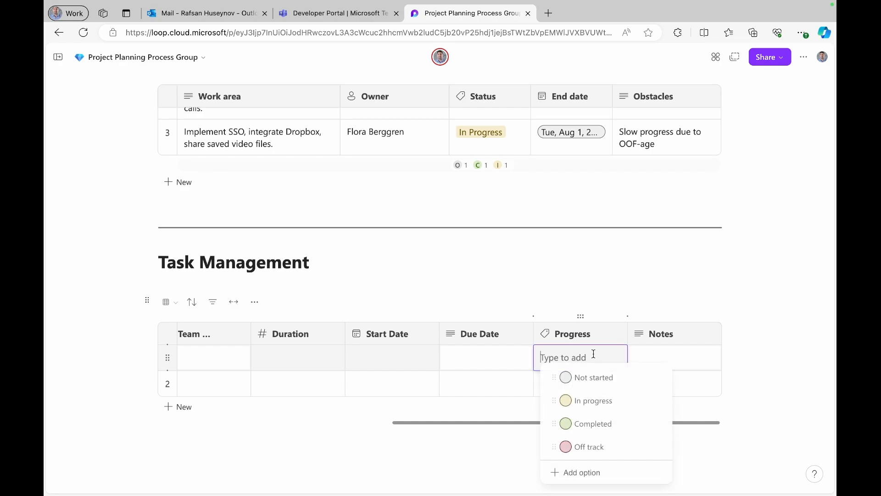
left_click(701, 354)
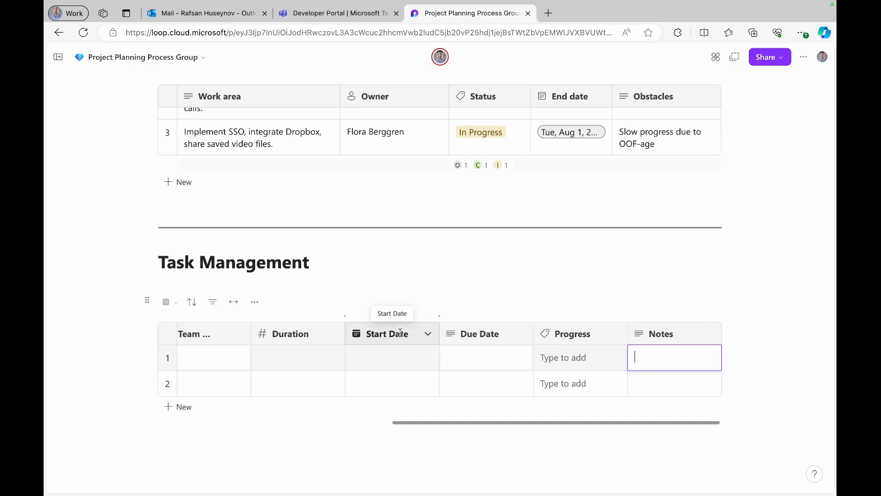
scroll(401, 353, "left", 1)
scroll(400, 354, "right", 1)
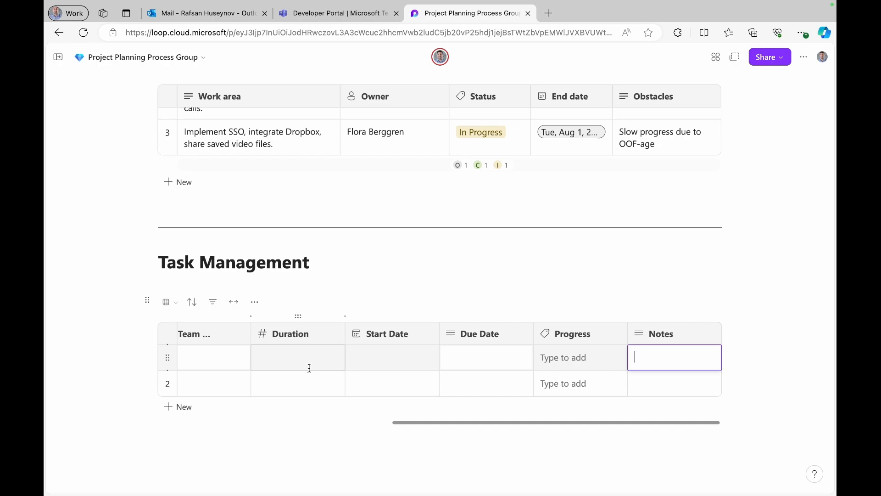
- Enter 'Define project and objectives' as row 1's task
scroll(262, 361, "left", 10)
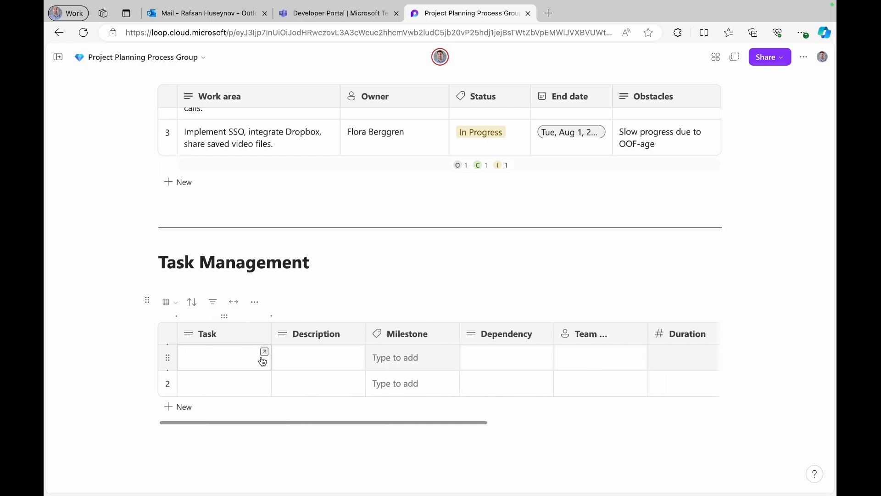
left_click(207, 362)
type("Define ")
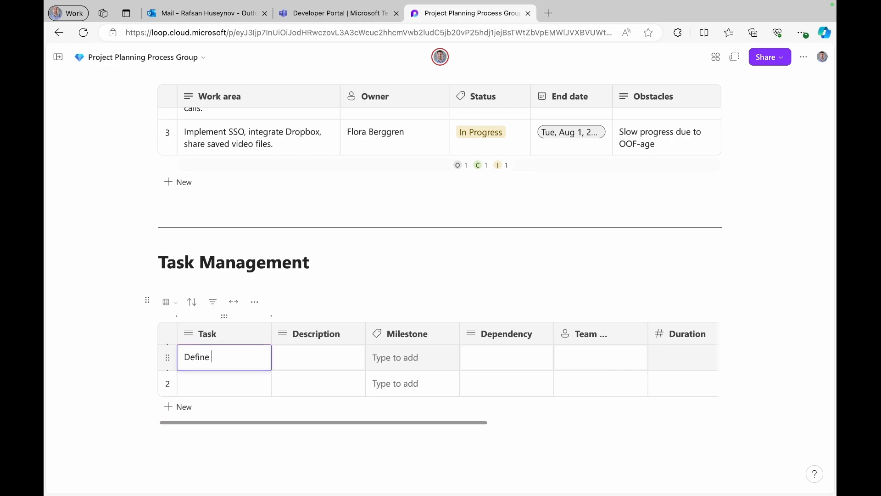
type("project and objectio")
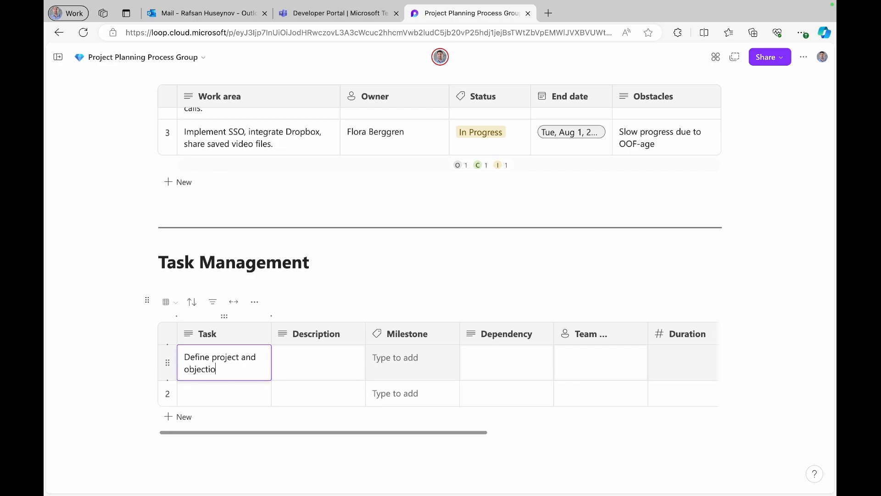
key("BackSpace")
type("ves")
left_click(298, 363)
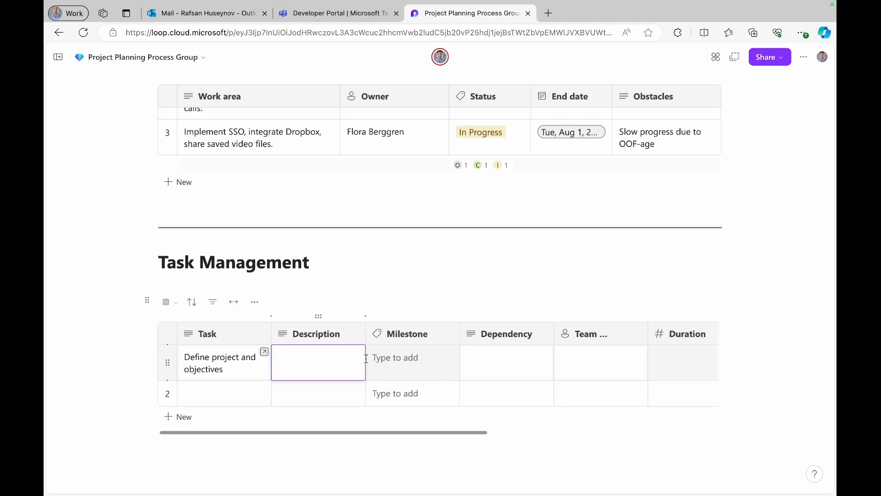
- Set row 1's milestone to Plan and assign a team member
left_click(389, 361)
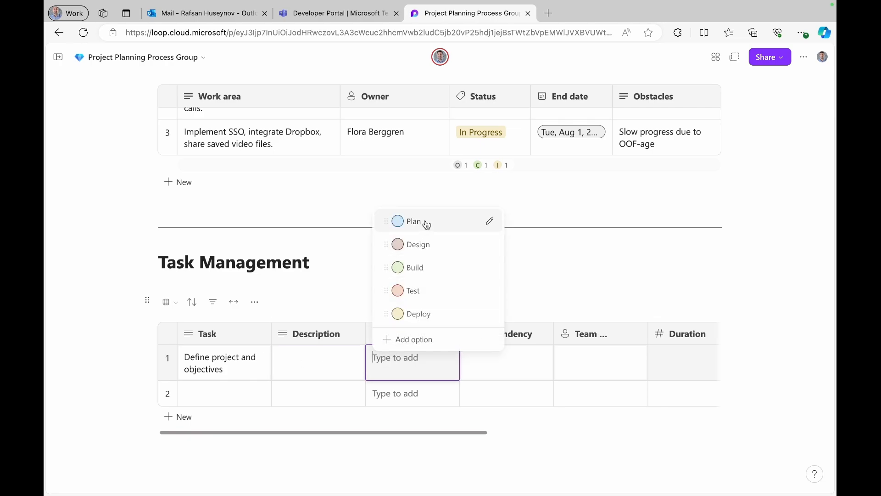
left_click(426, 223)
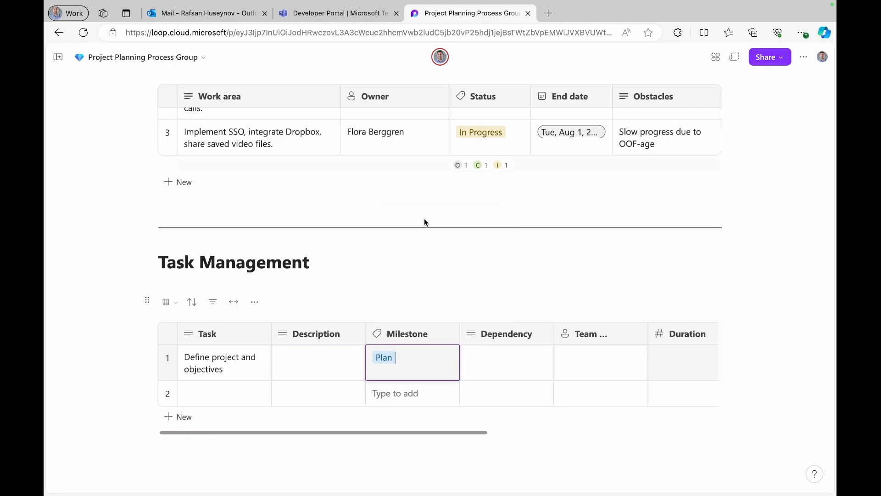
left_click(525, 372)
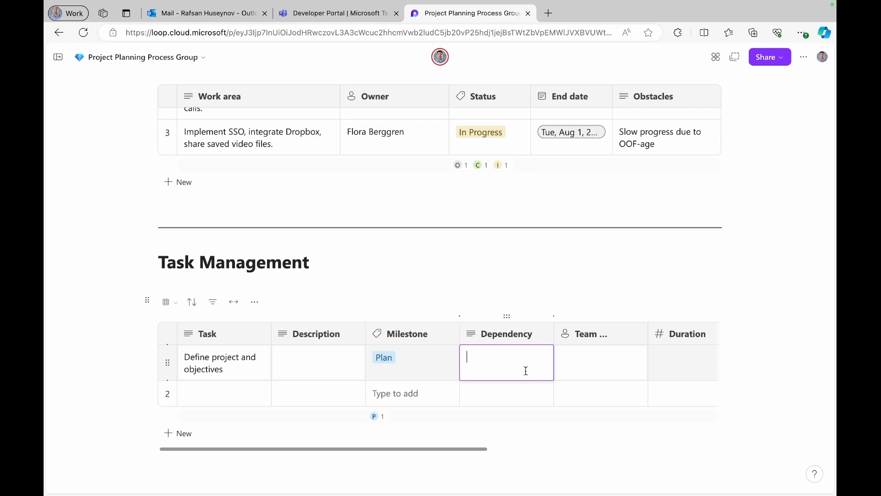
left_click(621, 361)
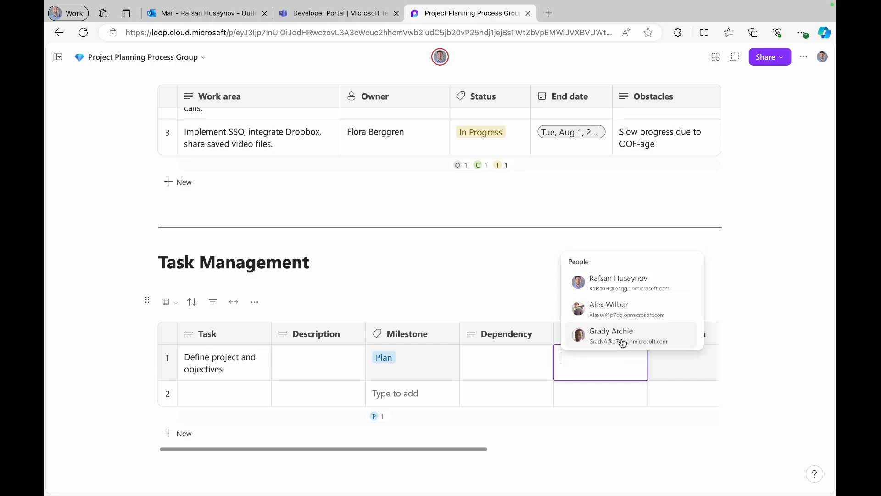
left_click(612, 280)
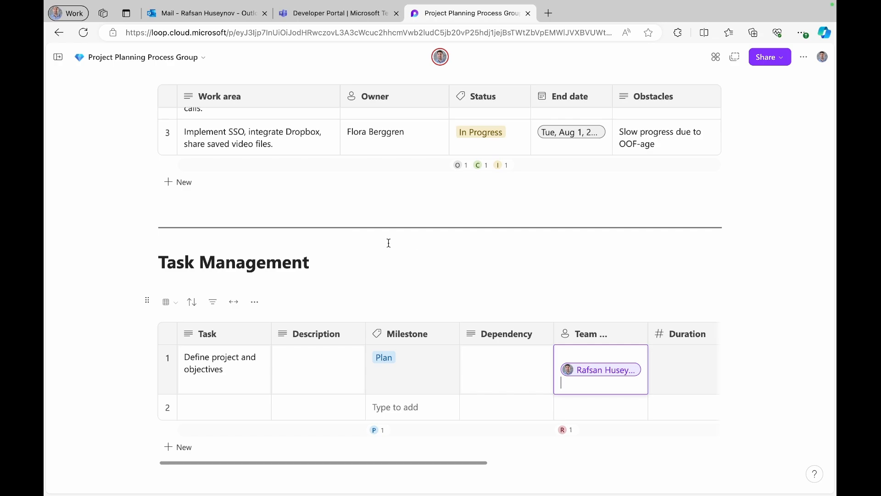
- Enter 2 as row 1's duration
scroll(652, 373, "right", 2)
scroll(652, 373, "right", 2)
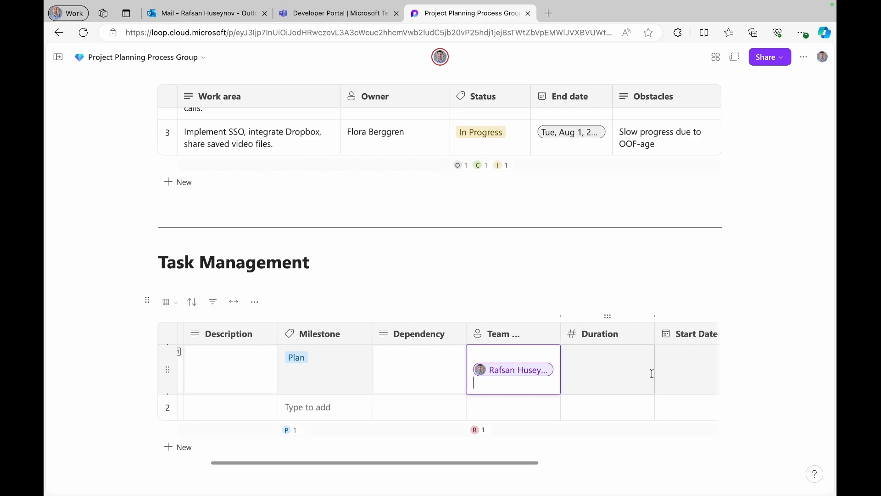
left_click(610, 370)
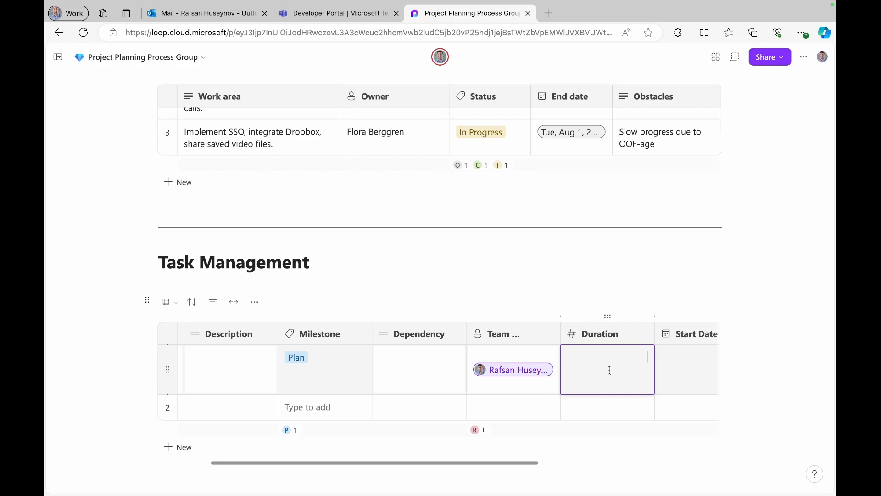
type("2")
- Set row 1's start date to tomorrow (the 8th) and due date to April 9
scroll(683, 373, "right", 5)
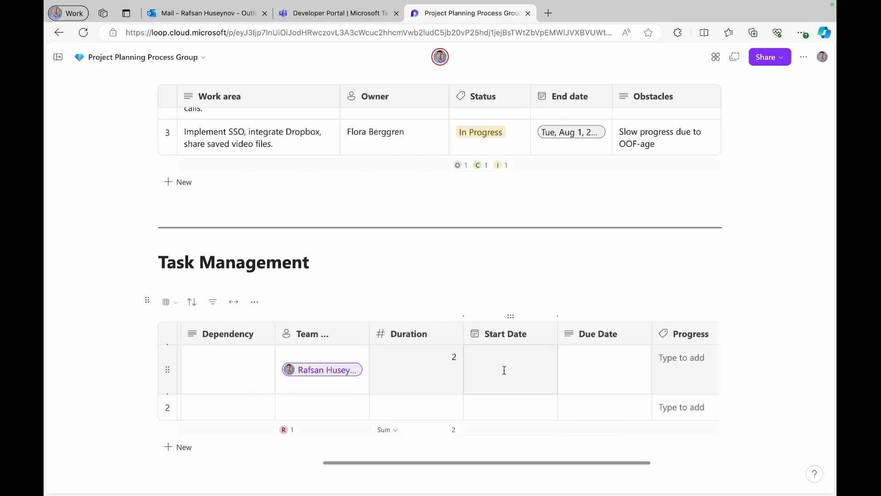
left_click(518, 366)
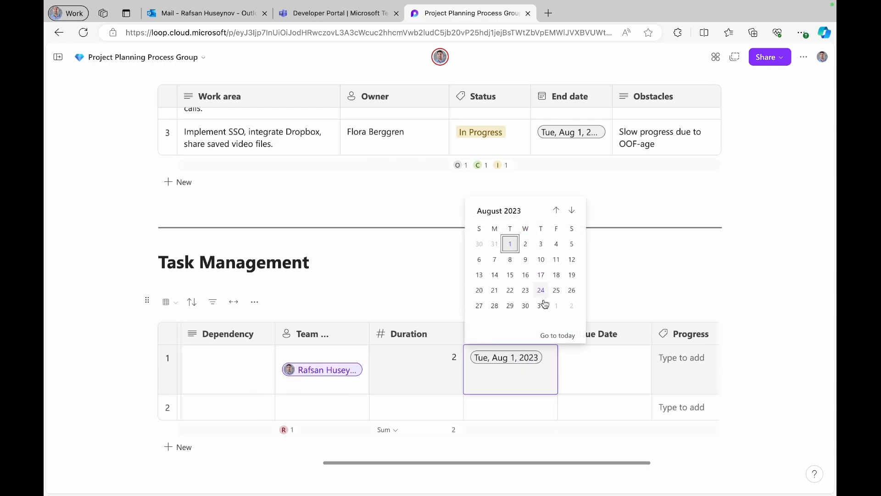
left_click(563, 336)
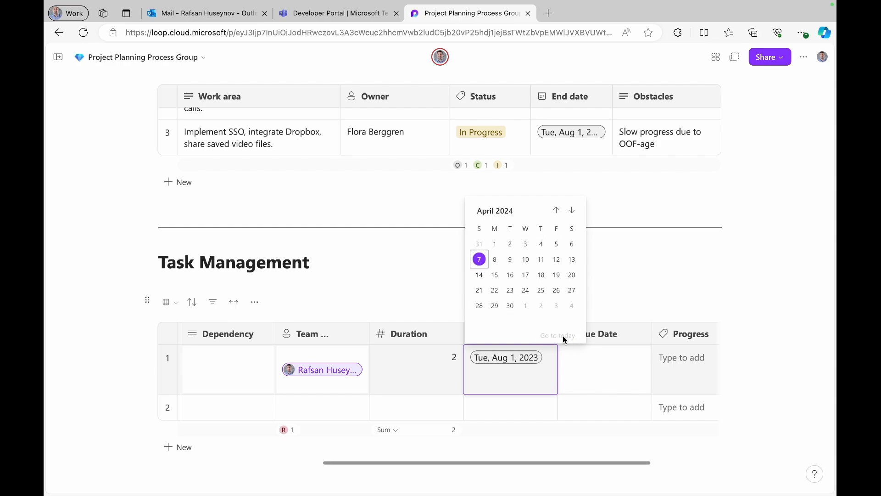
left_click(496, 261)
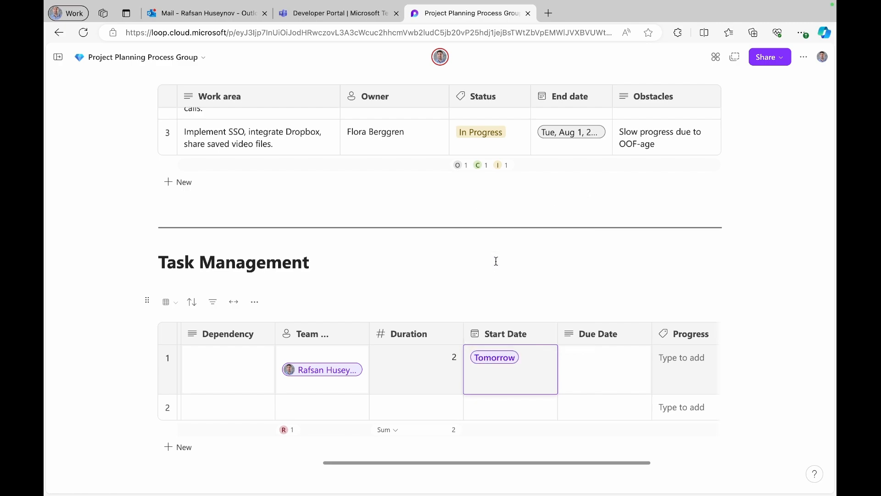
left_click(617, 377)
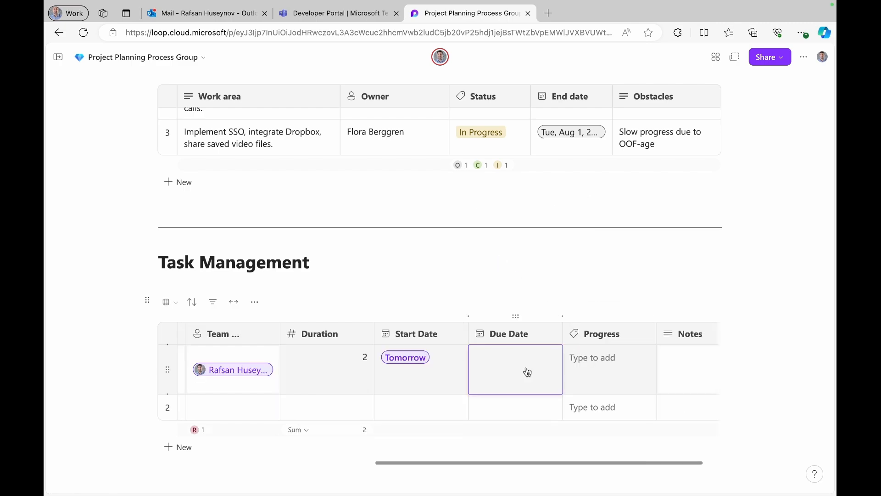
left_click(527, 370)
left_click(571, 335)
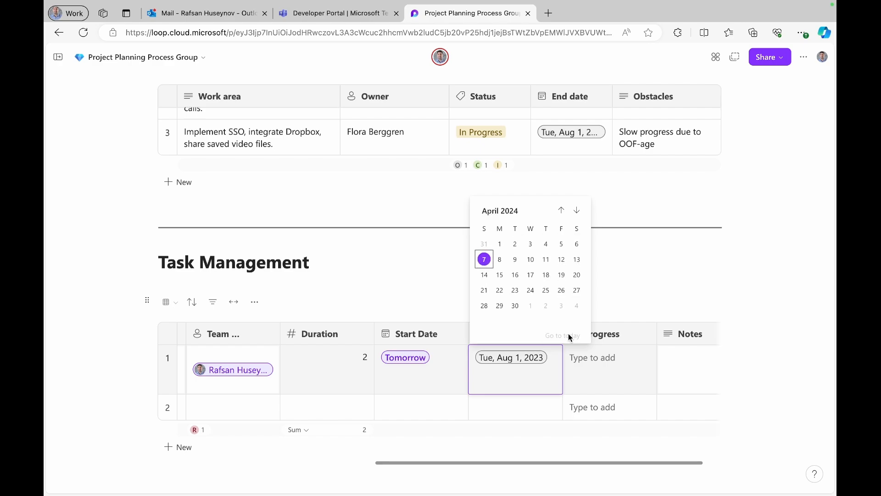
left_click(516, 264)
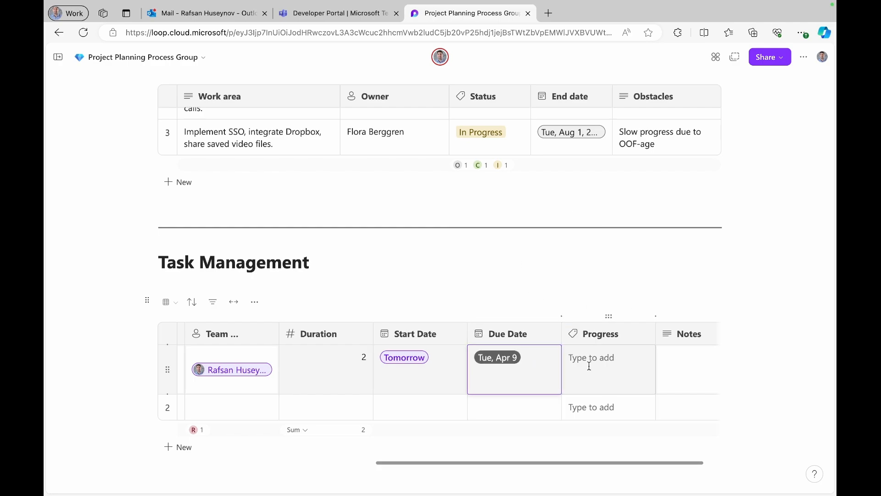
- Mark row 1's progress as In progress
scroll(589, 363, "right", 1)
left_click(603, 360)
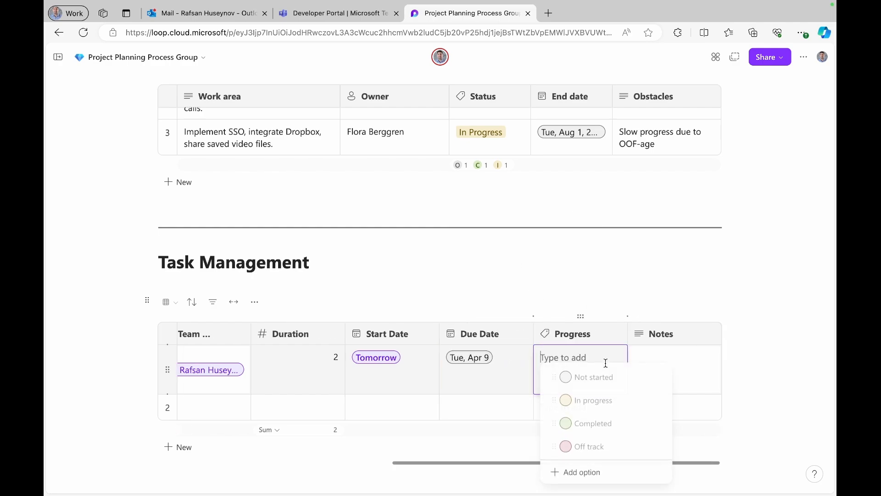
left_click(594, 401)
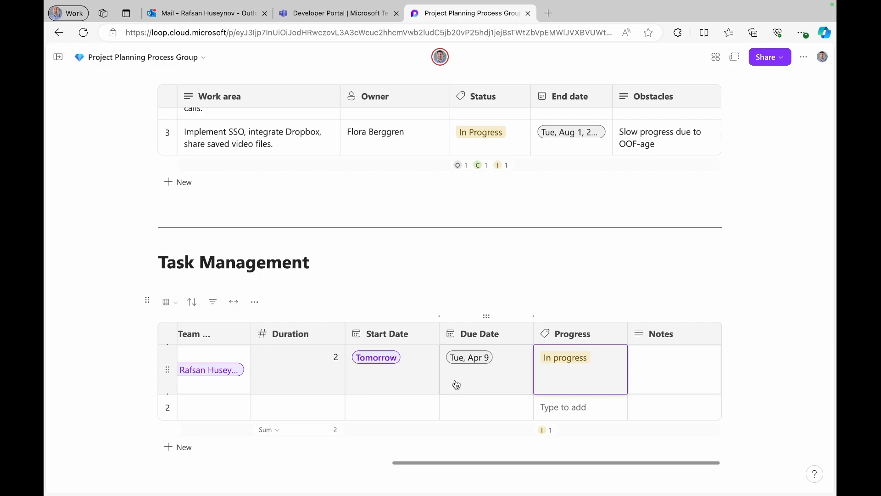
scroll(457, 384, "left", 10)
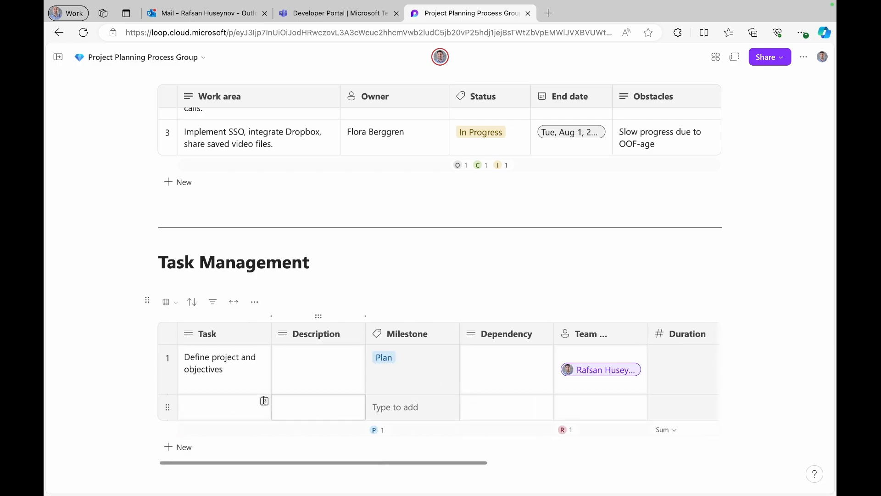
left_click(223, 408)
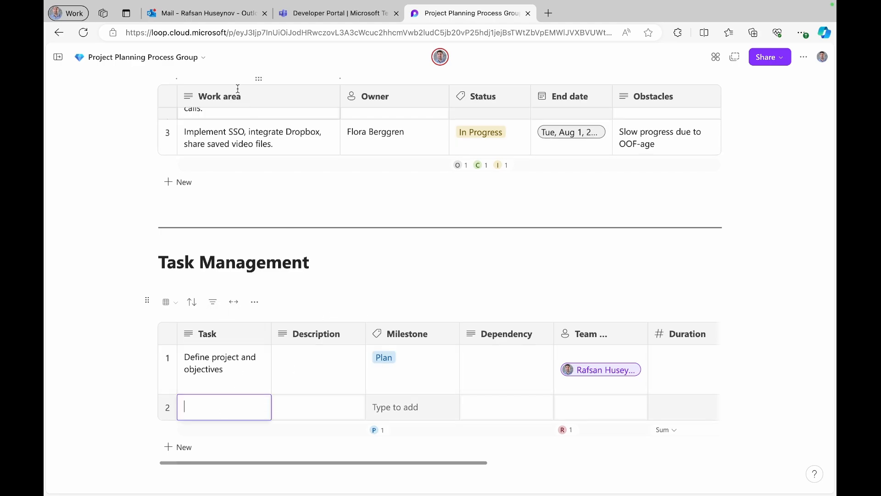
- Open the Outlook mention email, browse its Loop component, then return to the Project Planning Process Group tab
left_click(204, 15)
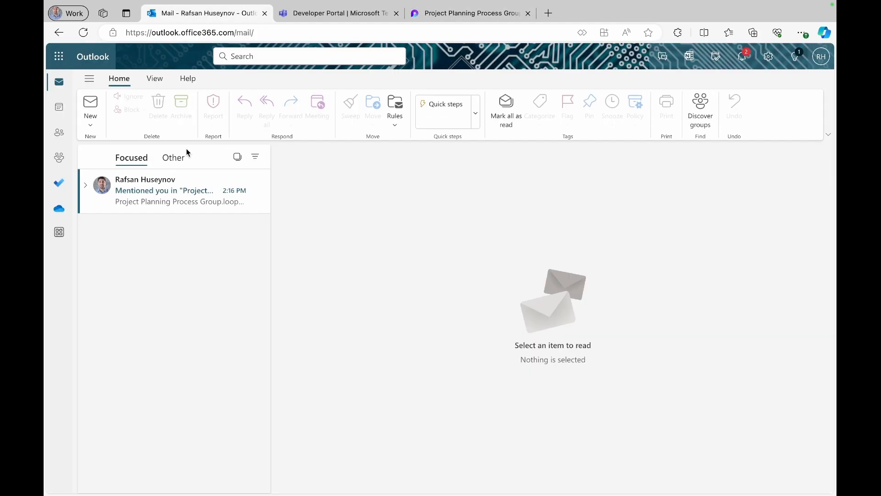
left_click(159, 202)
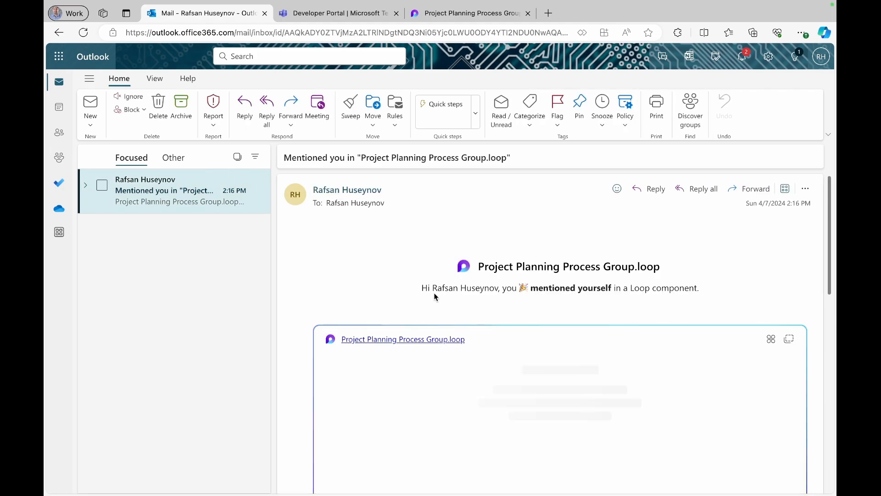
scroll(465, 344, "down", 10)
scroll(466, 347, "up", 6)
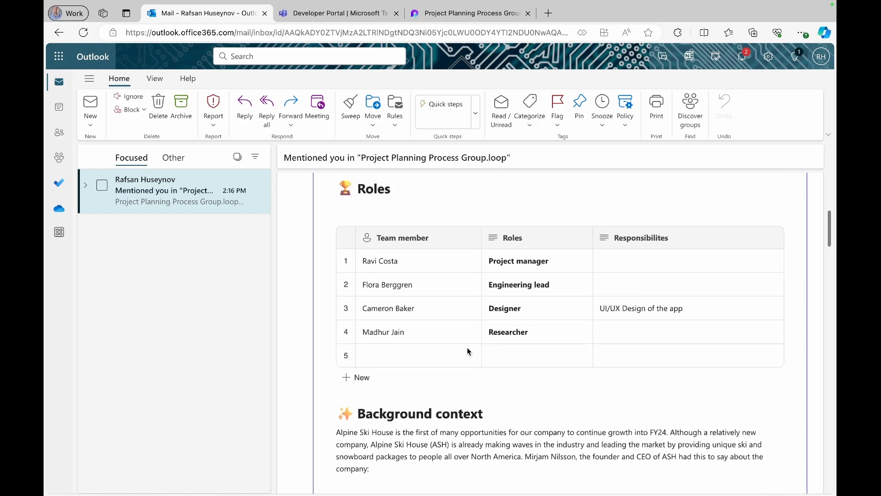
scroll(467, 347, "down", 20)
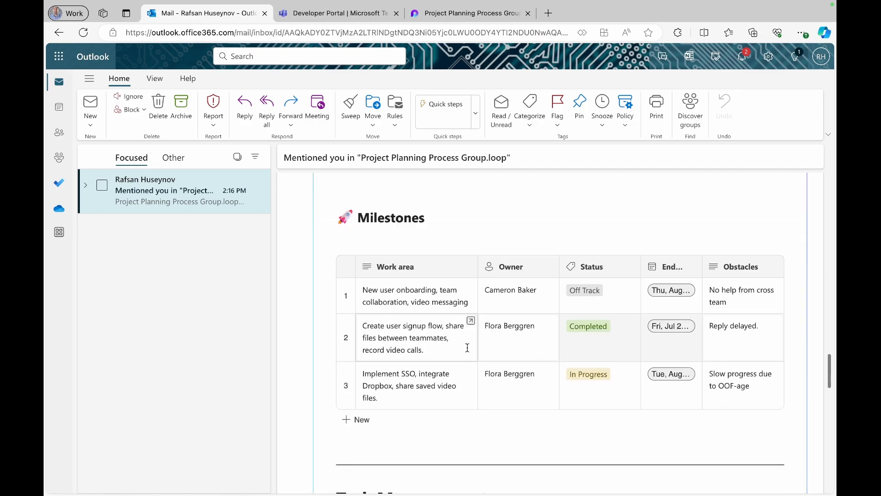
scroll(467, 348, "down", 5)
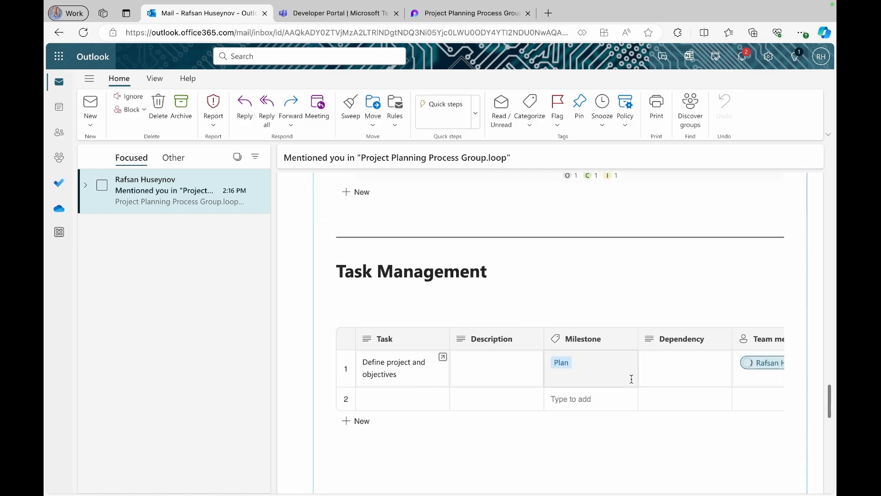
scroll(559, 358, "up", 7)
scroll(560, 354, "up", 4)
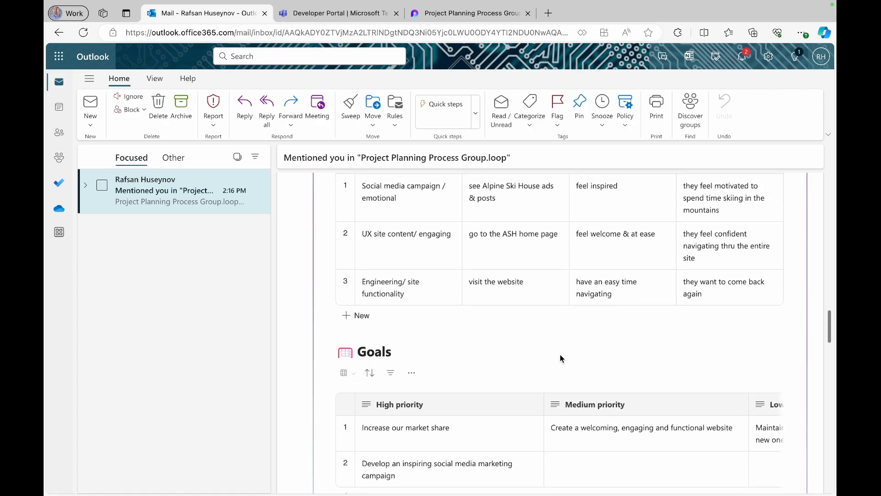
scroll(561, 354, "down", 10)
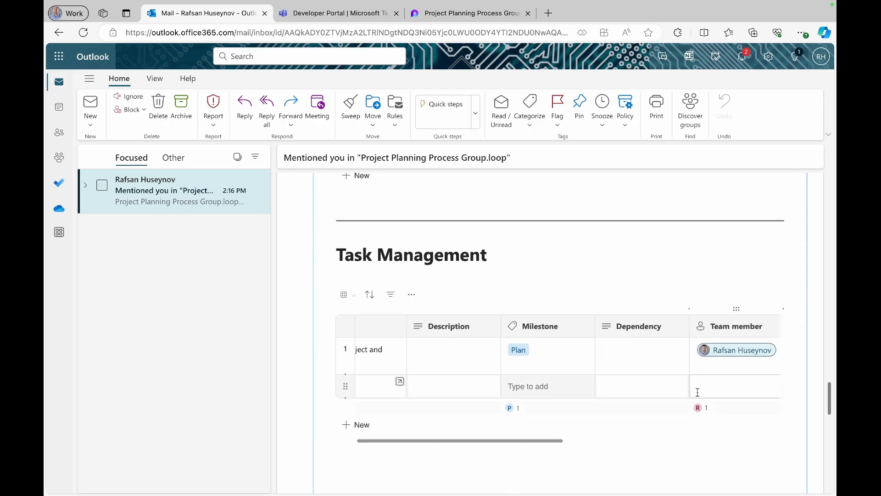
scroll(694, 388, "right", 5)
scroll(606, 369, "left", 5)
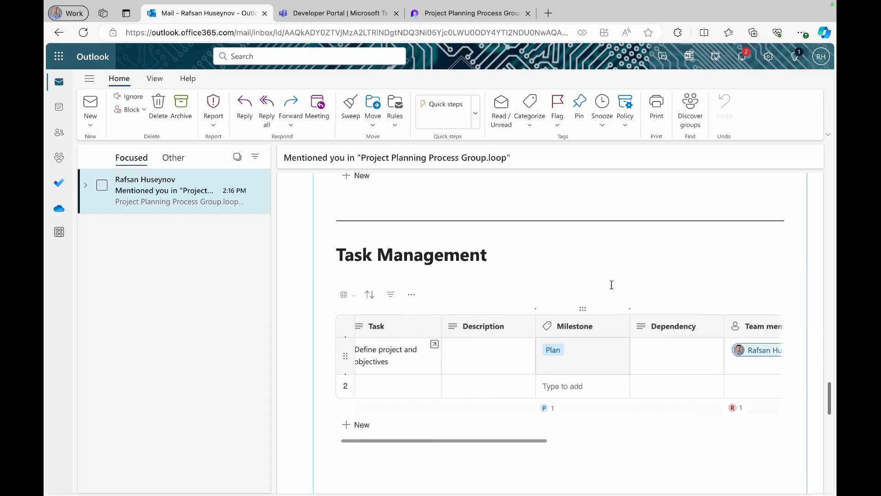
scroll(611, 280, "up", 15)
scroll(612, 274, "up", 3)
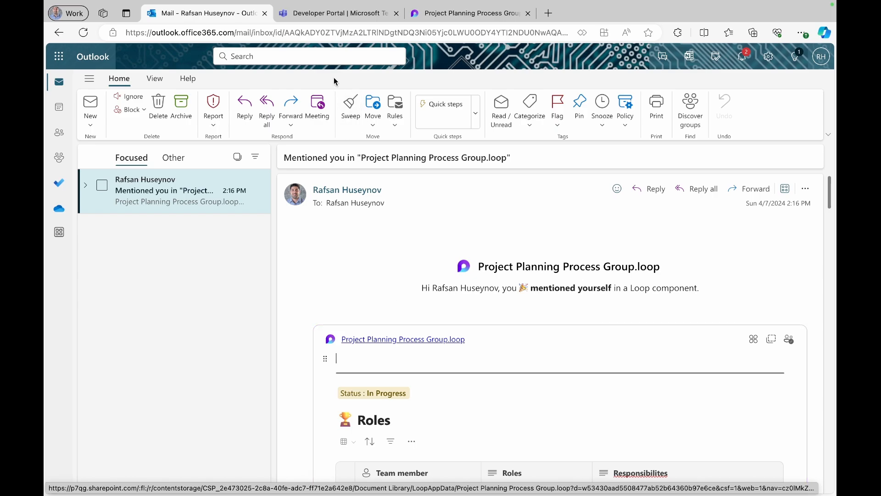
left_click(477, 13)
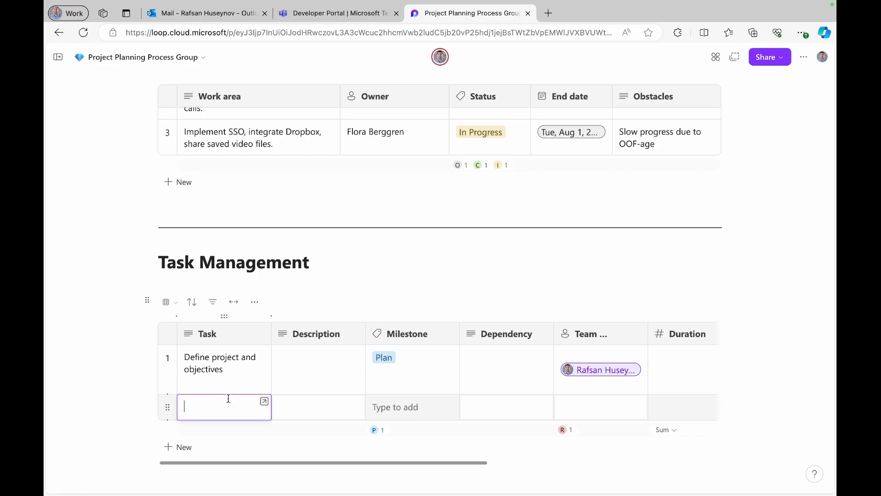
- Enter row 2's task 'Create a wireframe for Power Apps canvas app' and description 'Using Figma to create a design wireframe.'
scroll(228, 398, "down", 1)
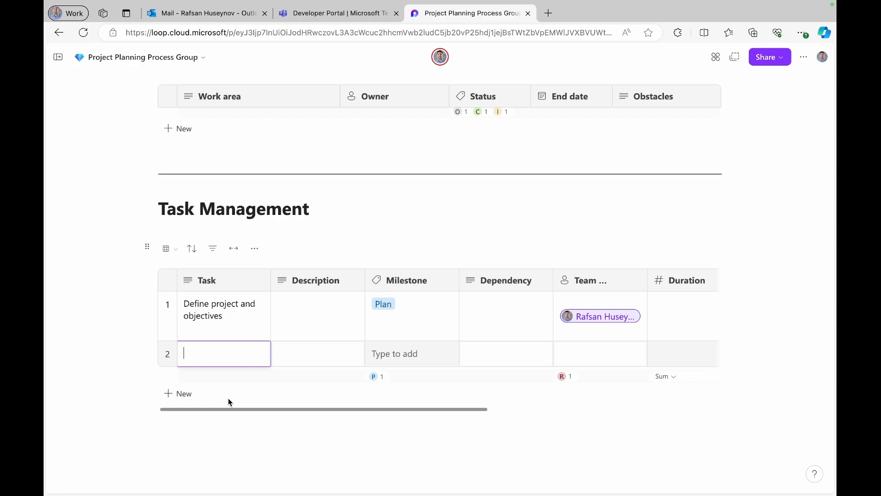
type("Create a wireframe for Powe")
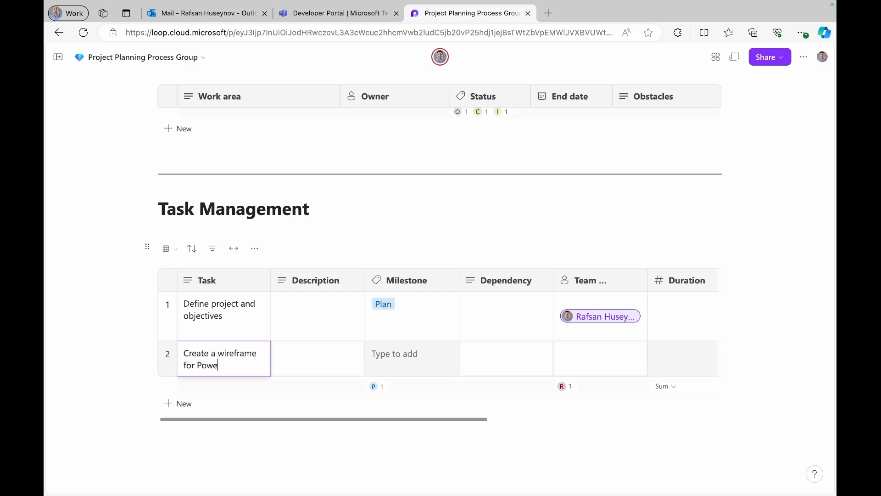
type("r Apps canvas app")
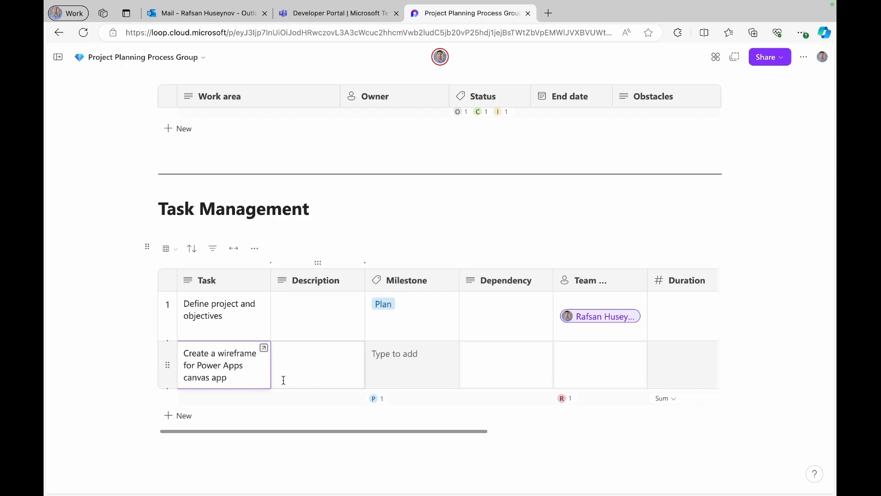
left_click(312, 351)
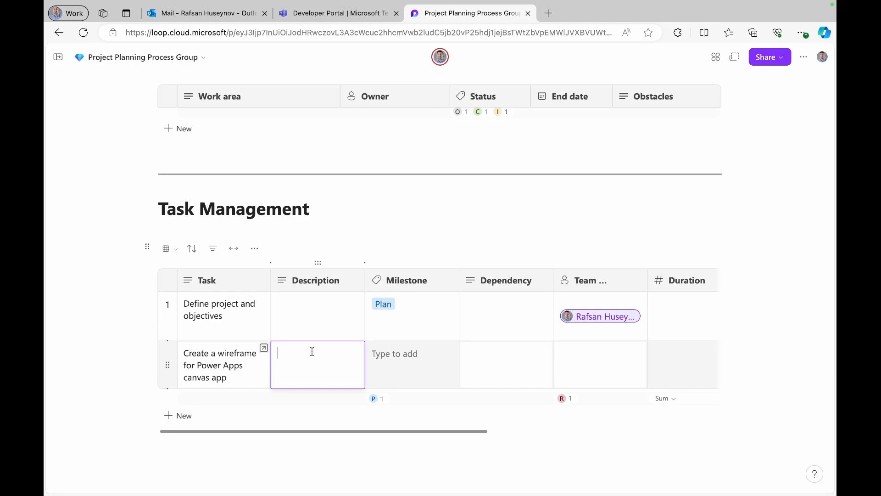
type("Using Figma to create a design wire")
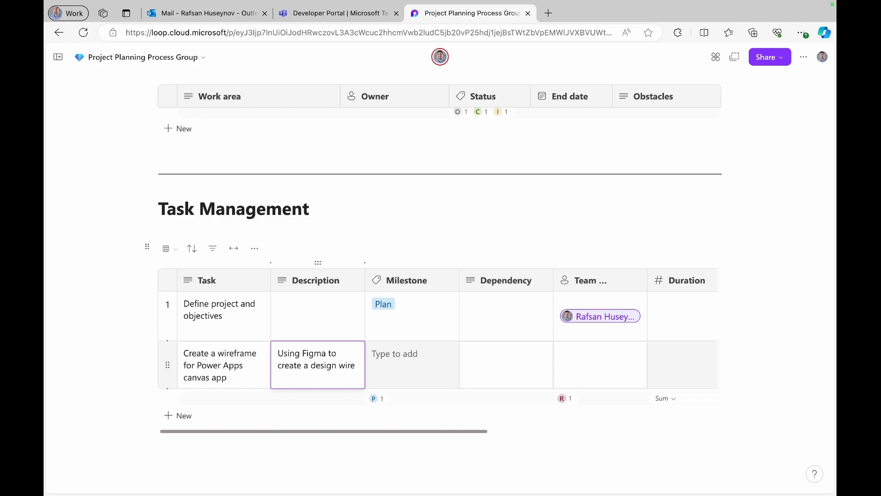
type("frame.")
- Set row 2's milestone to Design and dependency to 'Plan phase has to be done.'
left_click(398, 353)
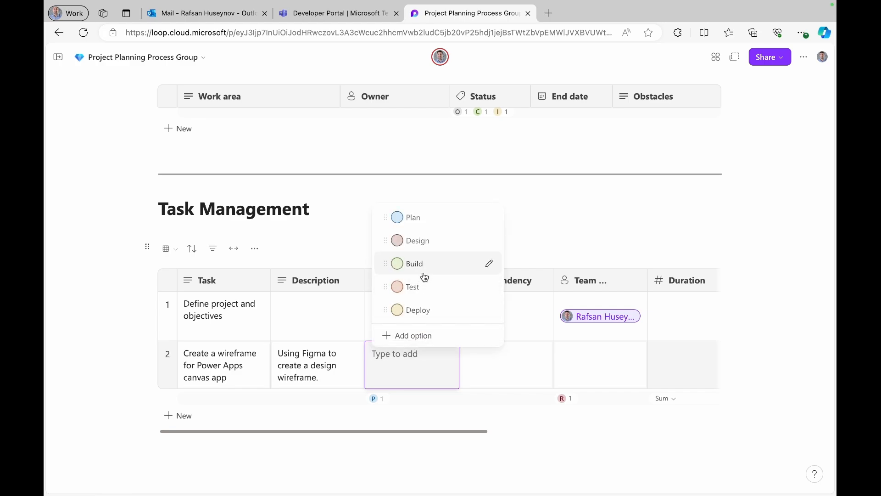
left_click(423, 242)
left_click(530, 377)
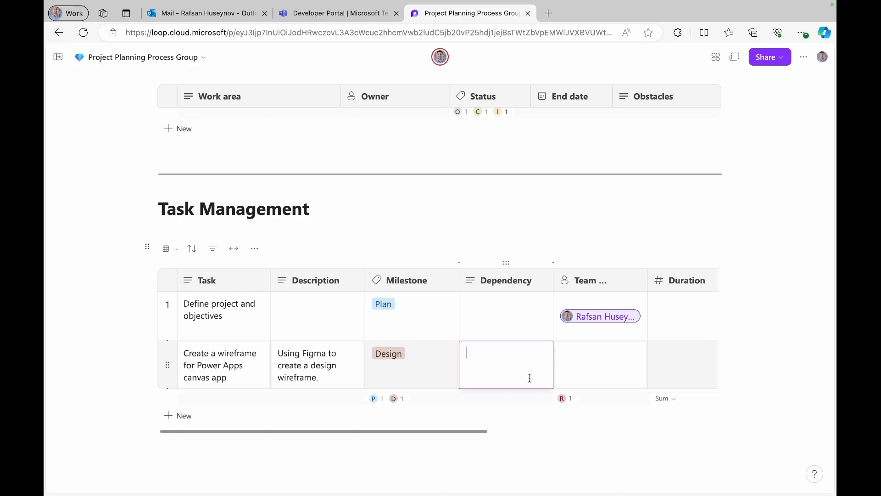
type("Plan phase has to be done.")
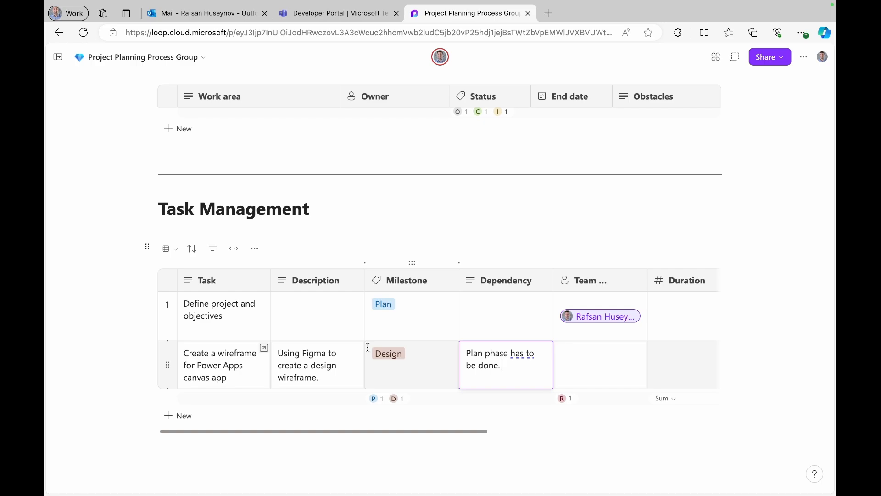
- Assign a team member to row 2 and set its duration to 2
left_click(609, 377)
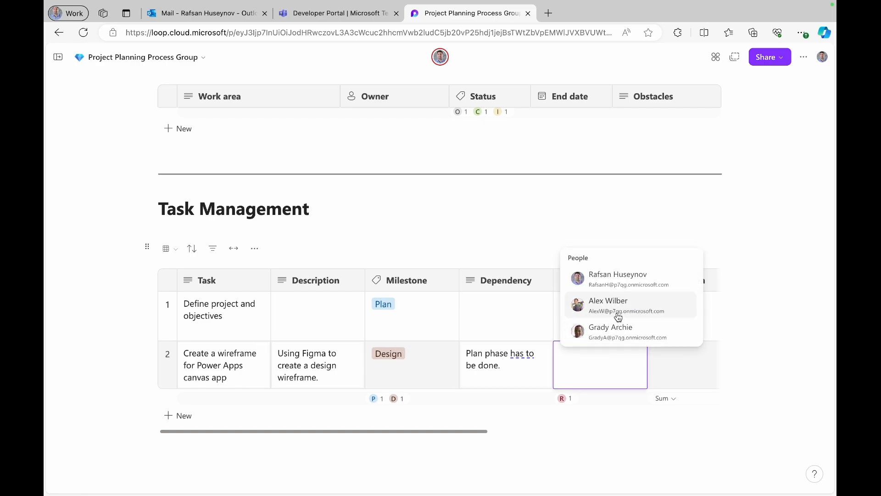
left_click(617, 314)
scroll(659, 362, "right", 4)
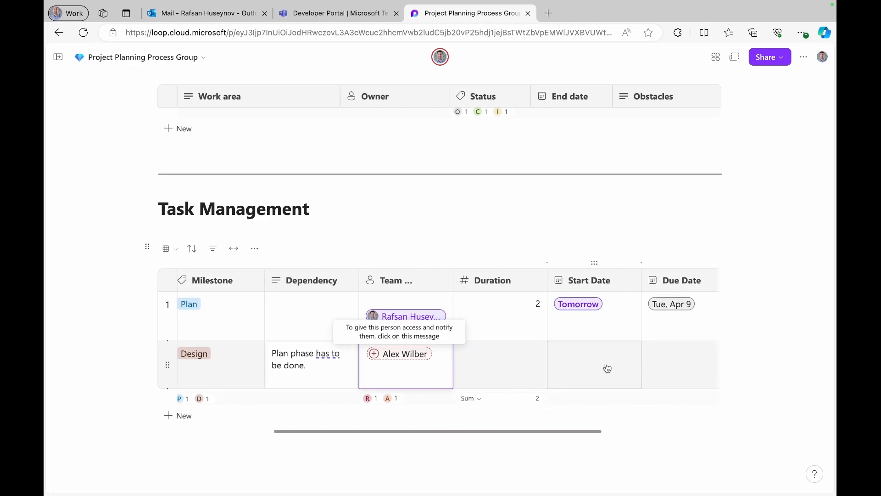
left_click(500, 363)
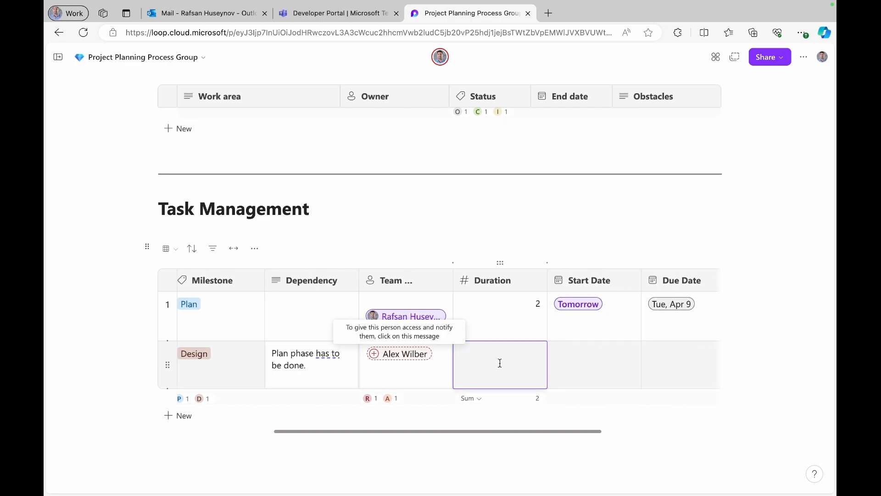
type("2")
key("Return")
- Set row 2's start date to April 15 and due date to April 16
left_click(610, 378)
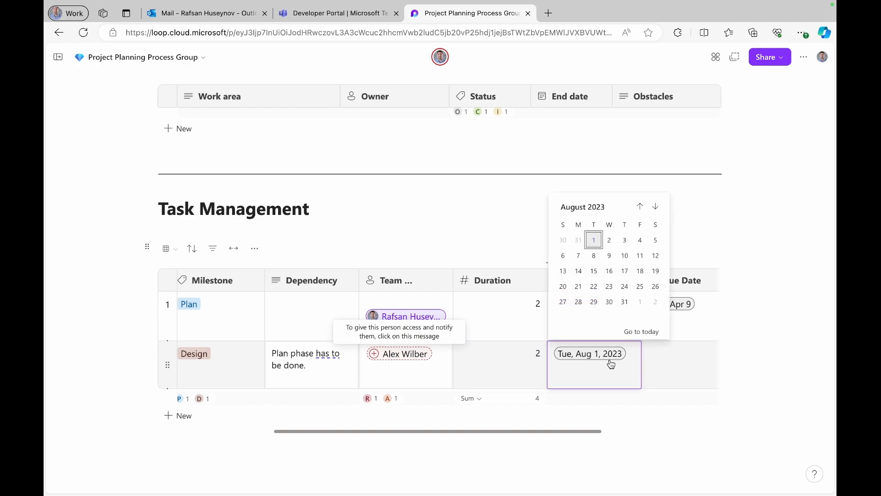
left_click(643, 332)
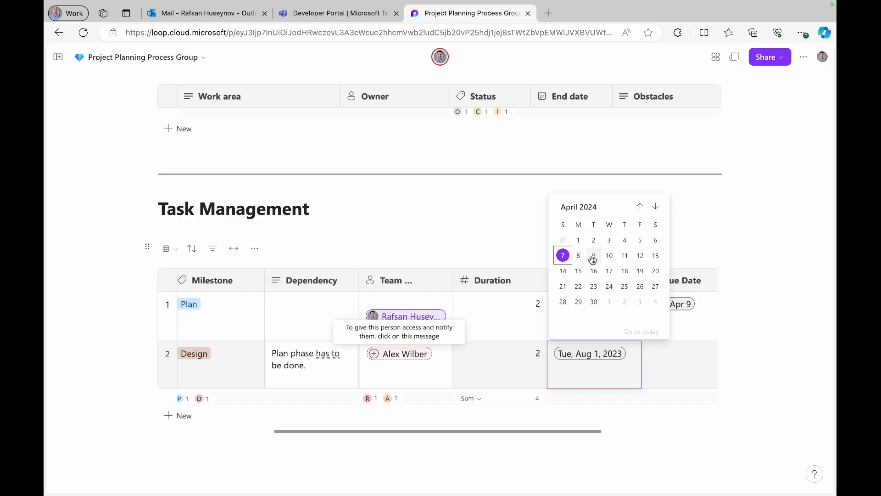
left_click(579, 272)
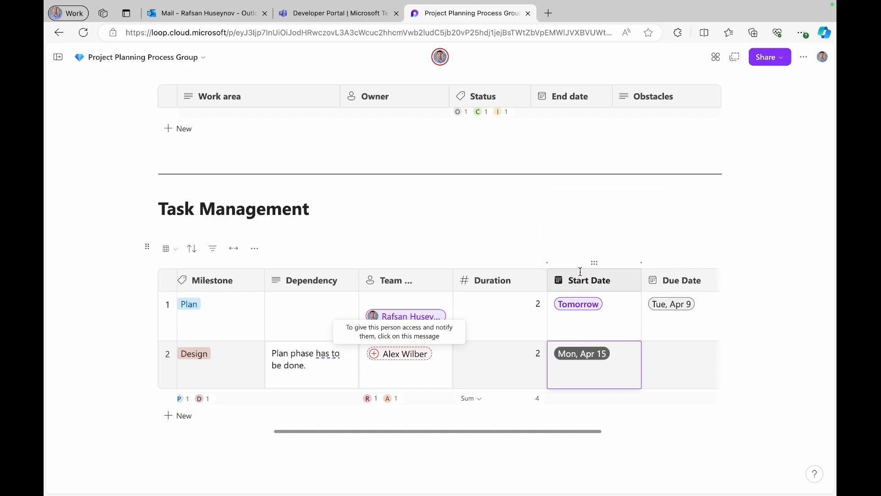
scroll(624, 356, "right", 3)
left_click(606, 362)
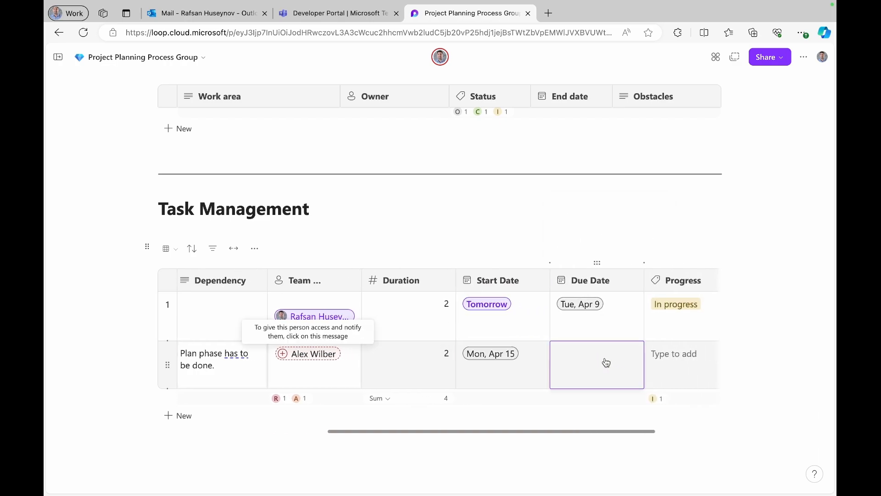
left_click(606, 362)
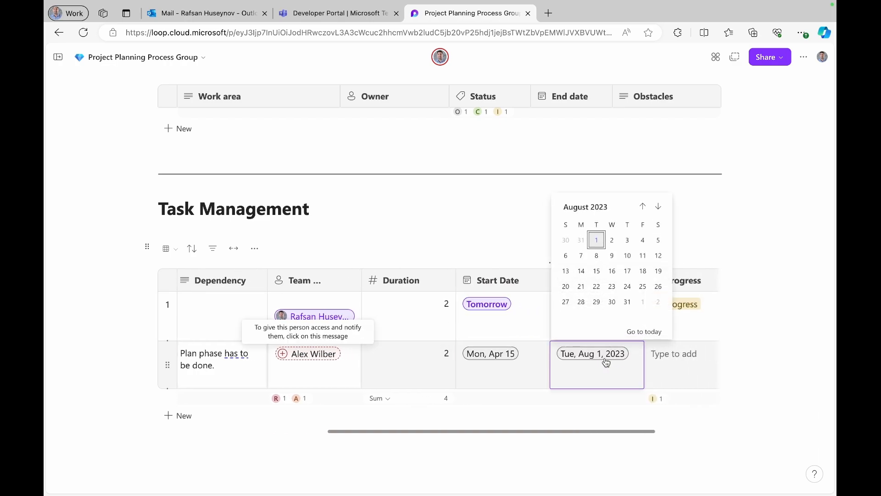
left_click(645, 332)
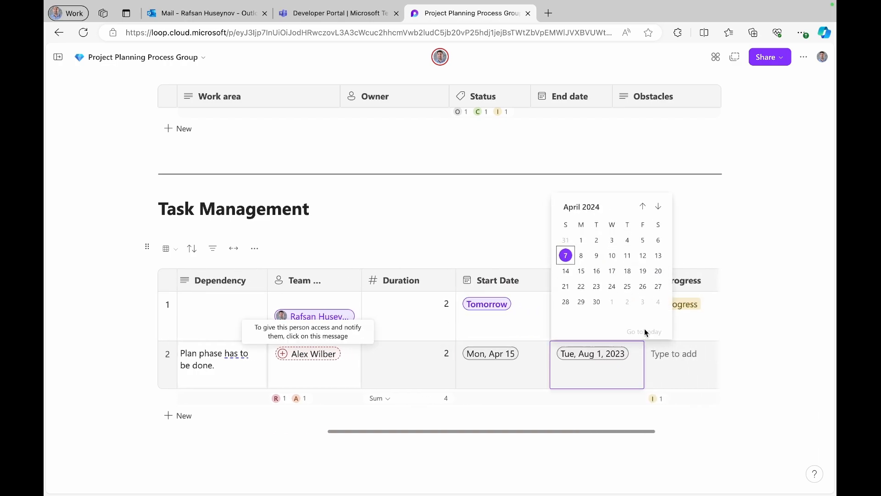
left_click(597, 271)
- Mark row 2 In progress and switch the table to a Board view by milestone
scroll(666, 367, "right", 3)
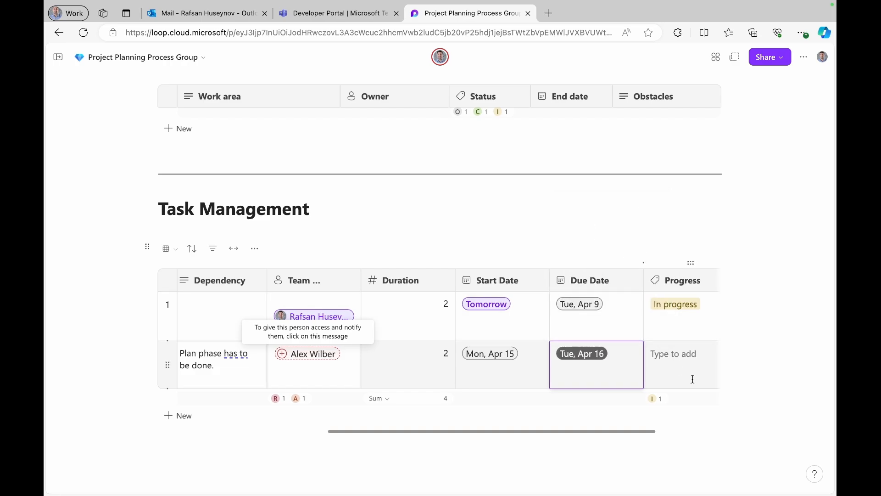
left_click(581, 365)
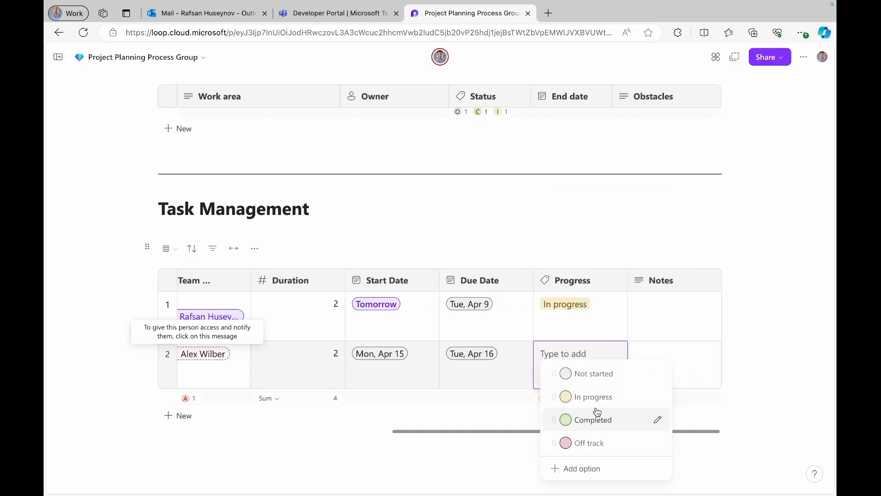
left_click(604, 398)
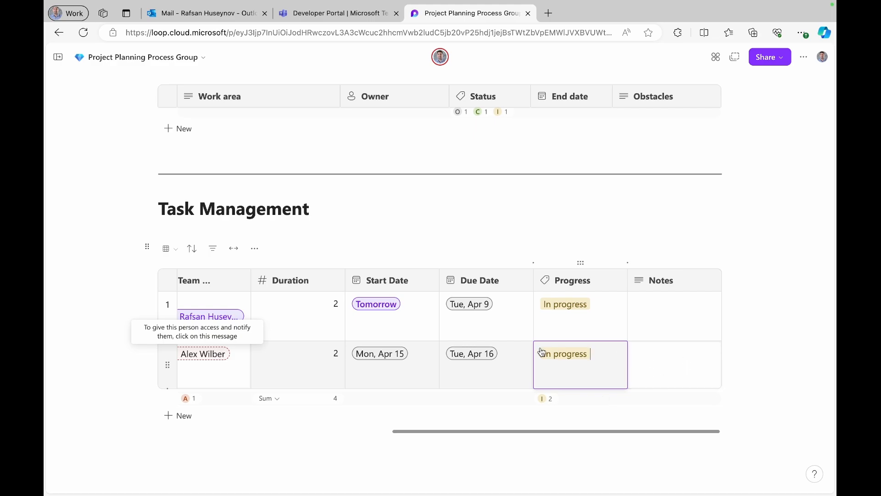
scroll(542, 352, "left", 10)
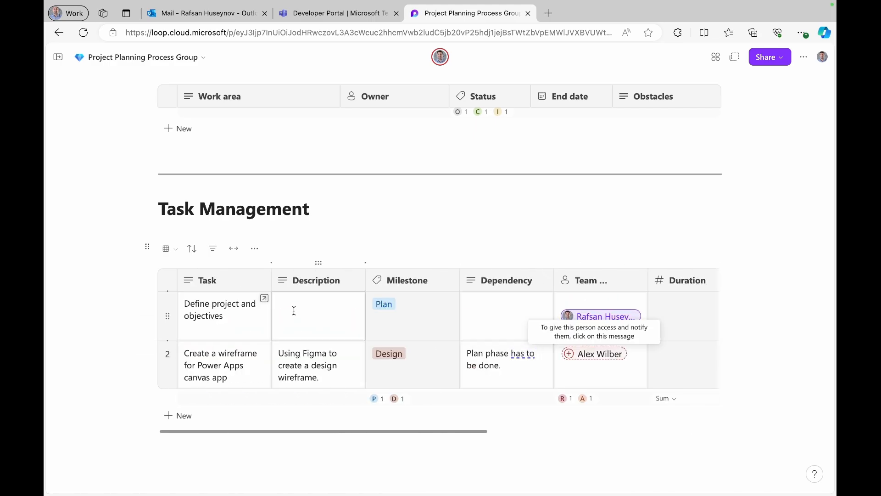
left_click(171, 251)
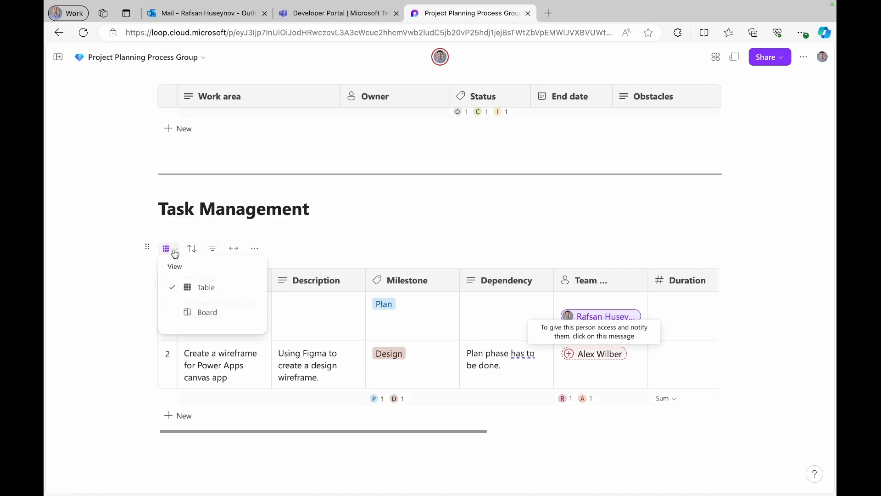
left_click(189, 312)
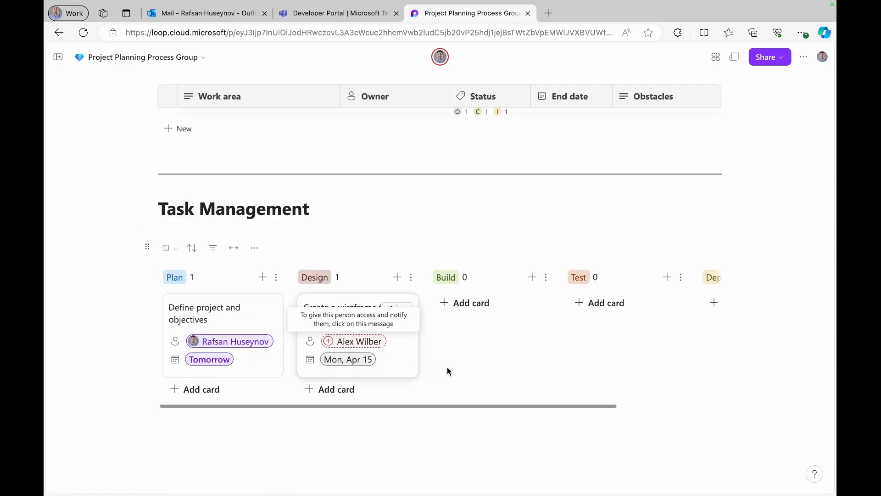
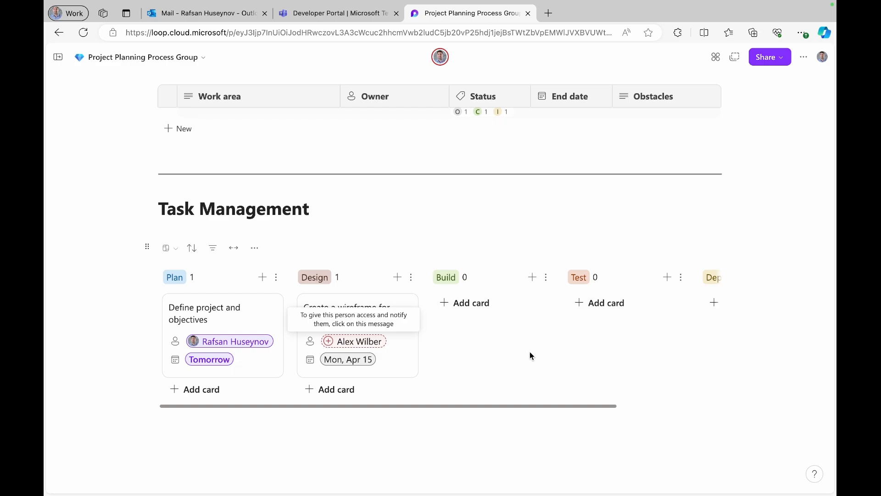
- Switch the Task Management tasks to the Table view
scroll(529, 356, "right", 5)
scroll(530, 356, "left", 4)
left_click(173, 250)
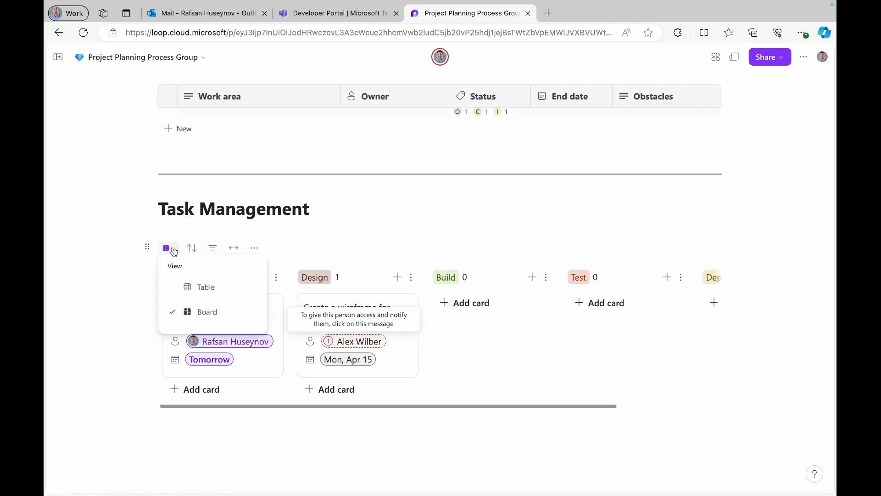
left_click(203, 283)
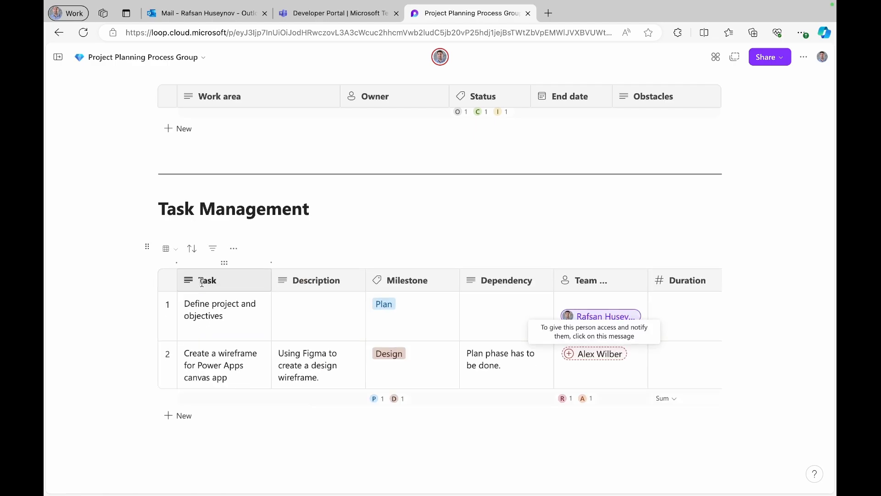
- Open the table's Rules and launch rule creation in a new browser tab
left_click(233, 250)
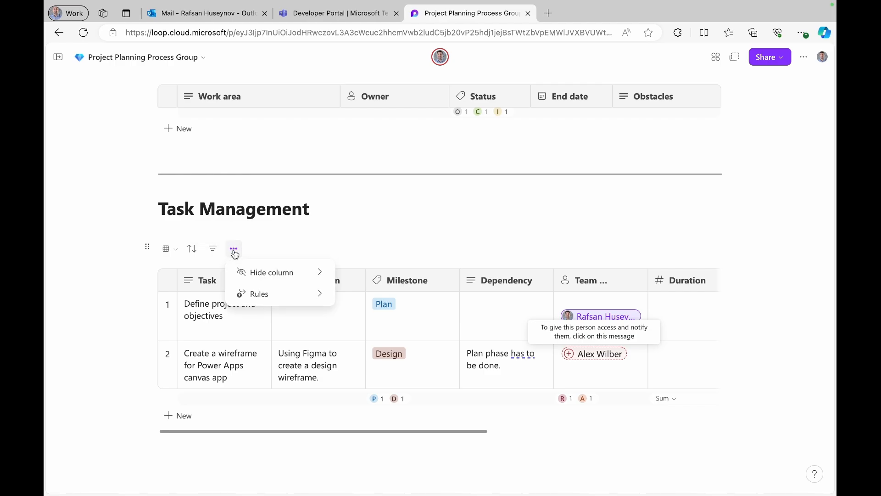
left_click(282, 296)
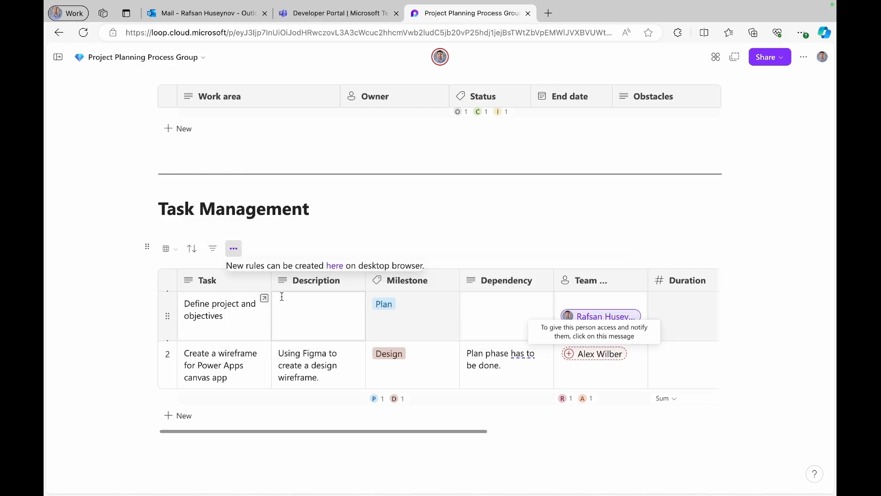
left_click(338, 268)
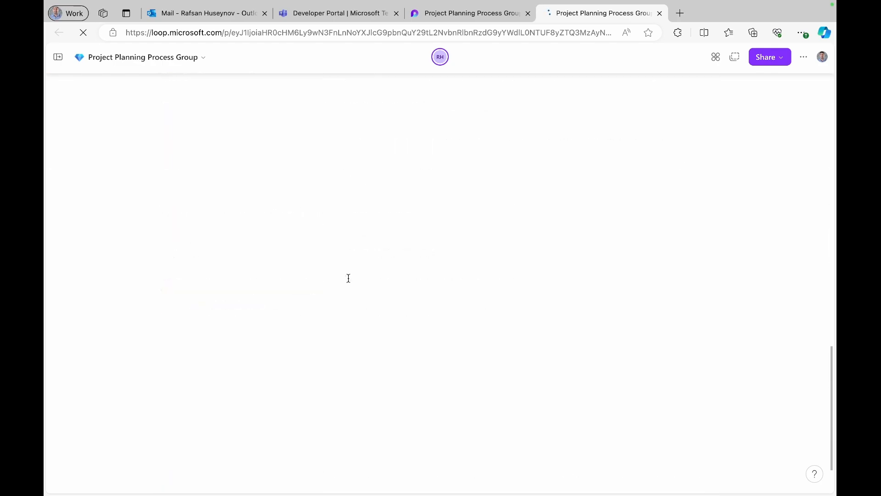
- In the table's Rules, set When Progress Equals Completed and Automate to Send an email
scroll(348, 277, "down", 12)
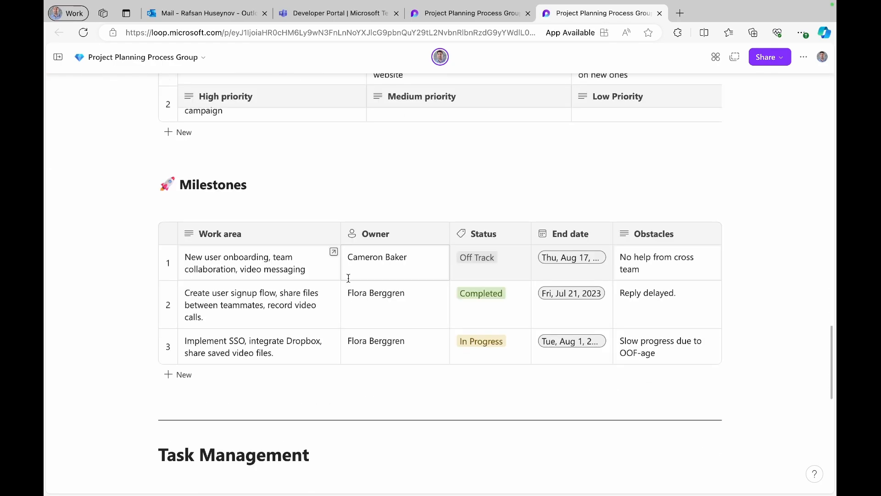
scroll(348, 278, "down", 5)
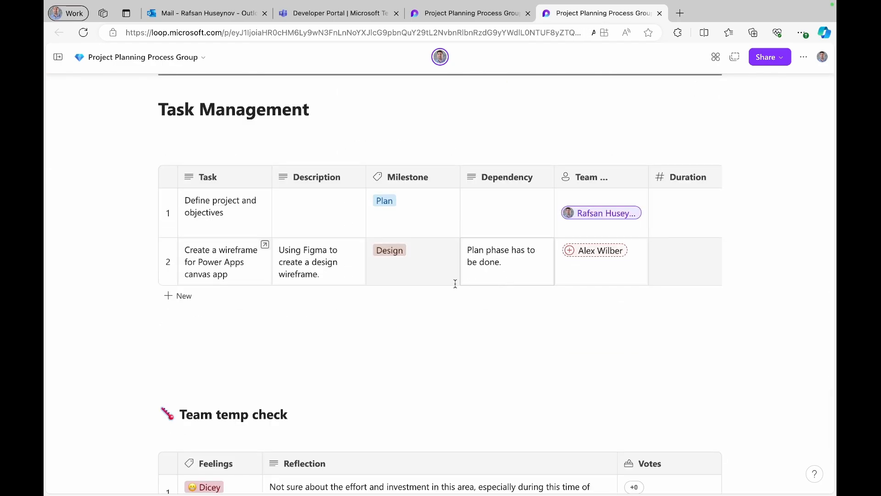
left_click(255, 149)
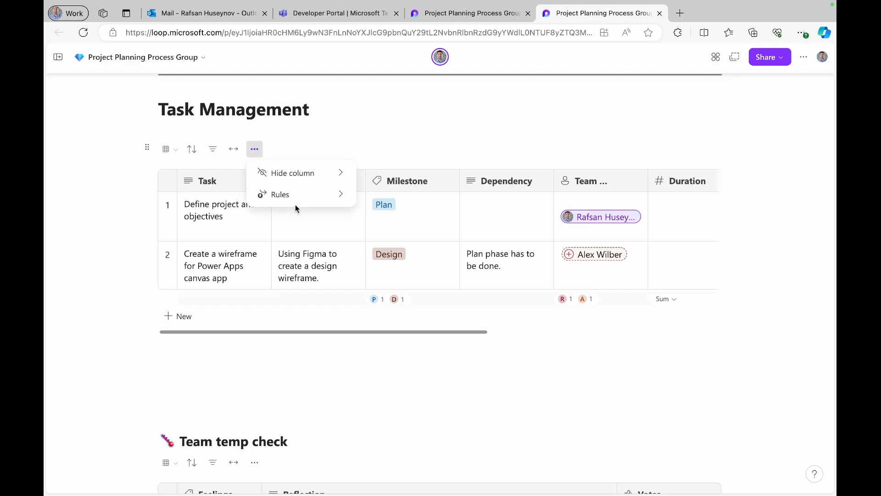
left_click(323, 201)
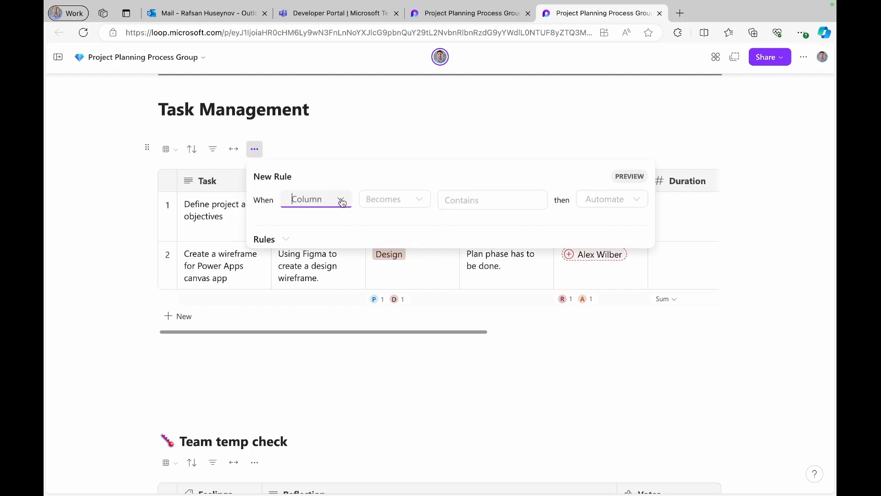
left_click(341, 200)
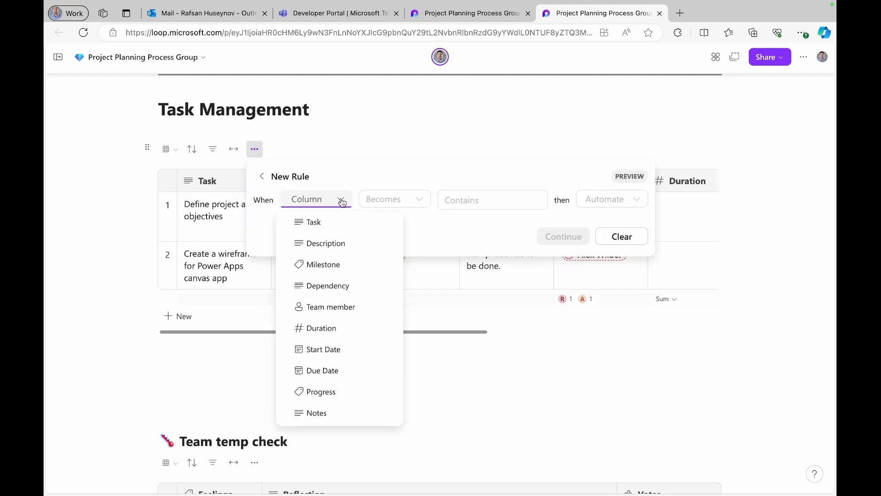
left_click(340, 390)
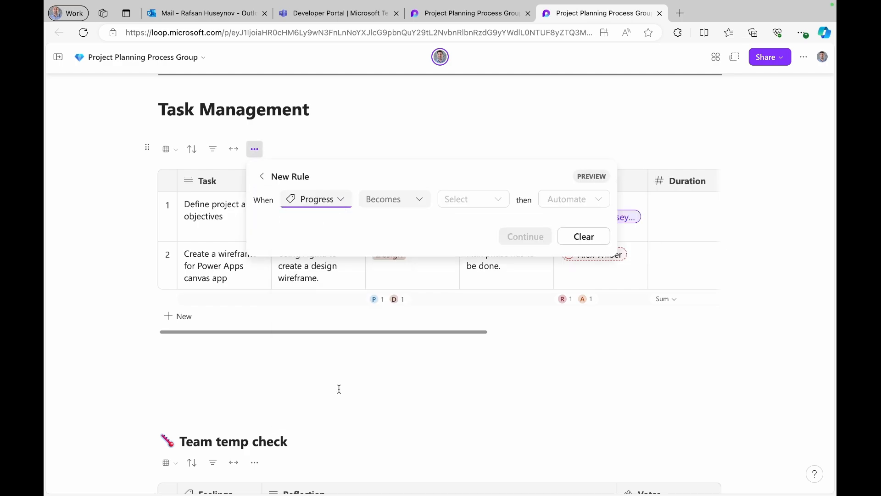
left_click(421, 204)
left_click(411, 223)
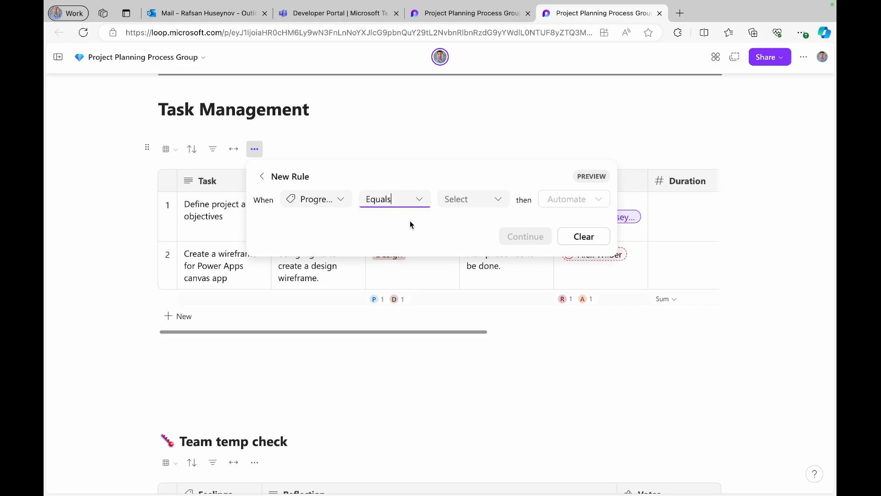
left_click(504, 202)
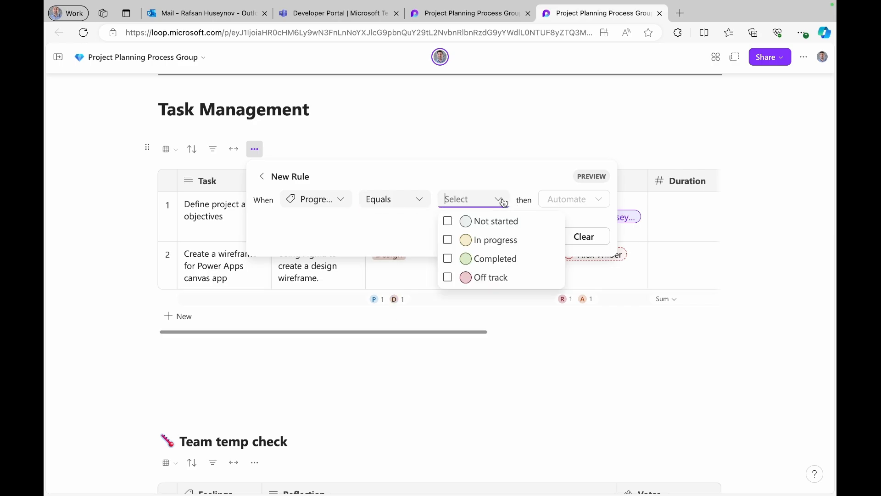
left_click(482, 258)
left_click(601, 202)
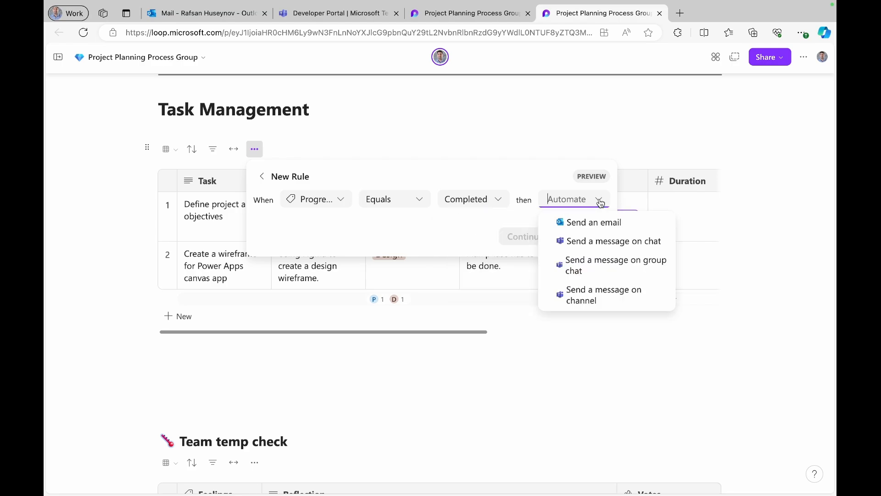
left_click(597, 223)
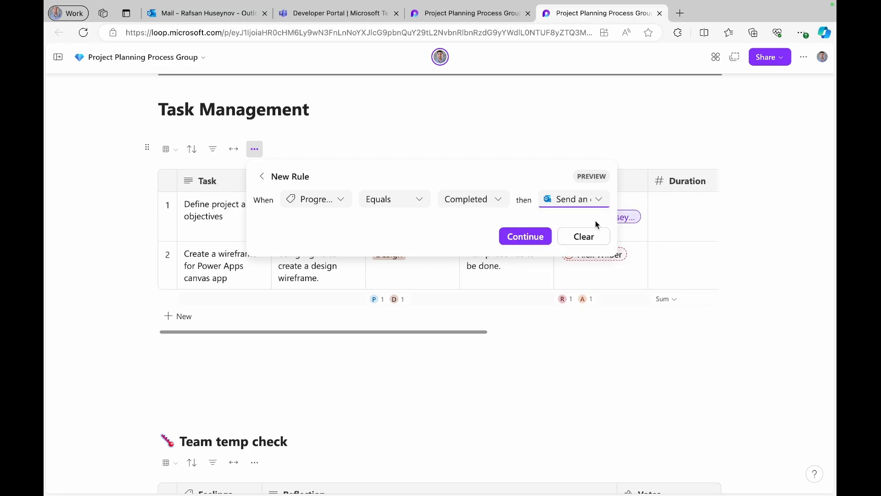
- Continue to the email flow setup and add the suggested team member as recipient
left_click(534, 238)
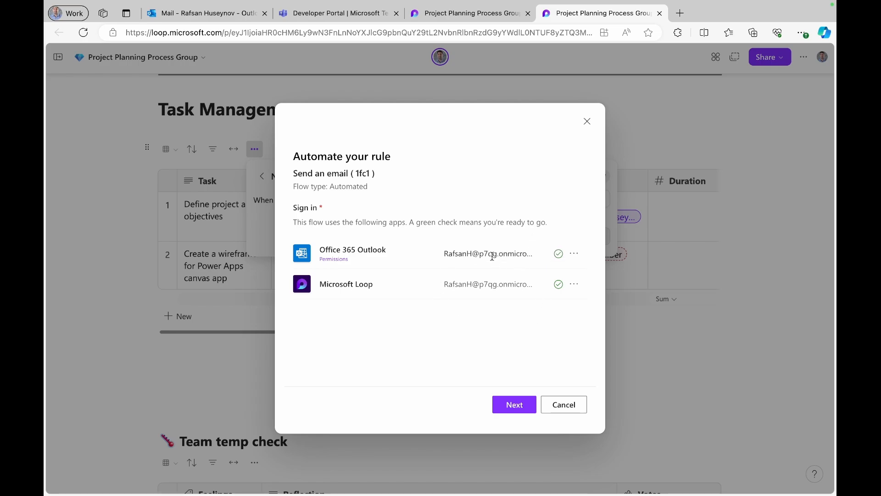
left_click(523, 408)
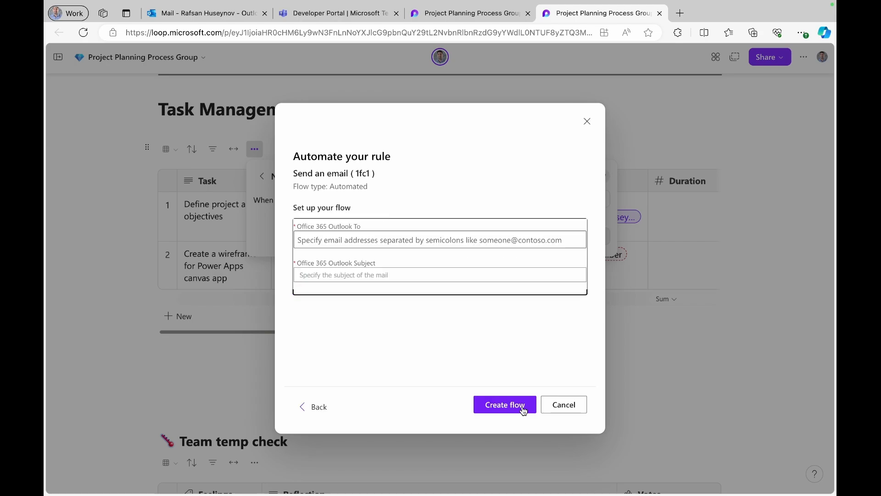
left_click(439, 238)
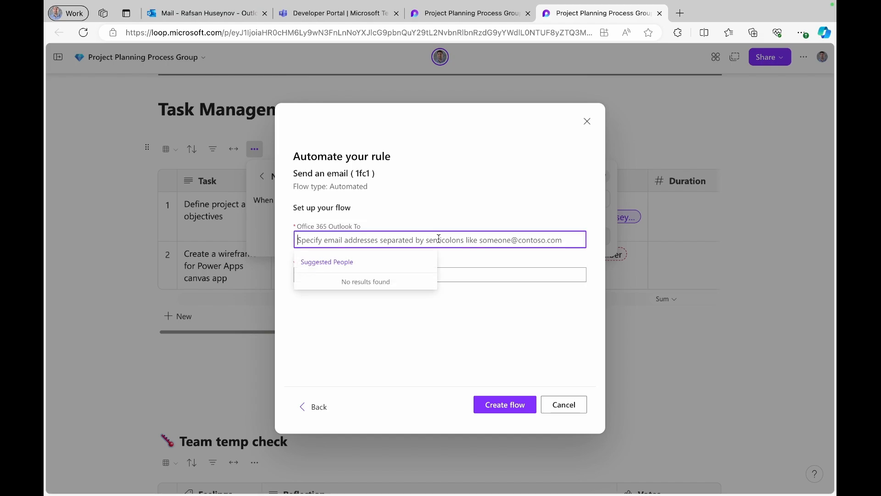
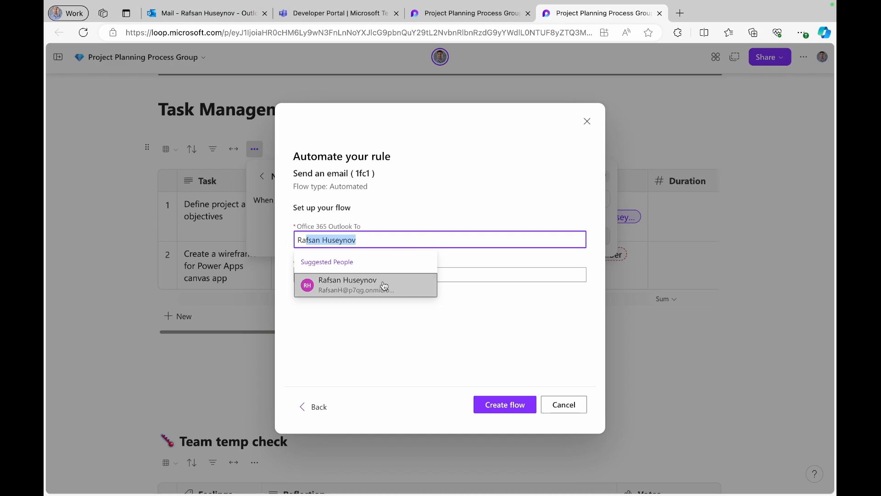
left_click(385, 286)
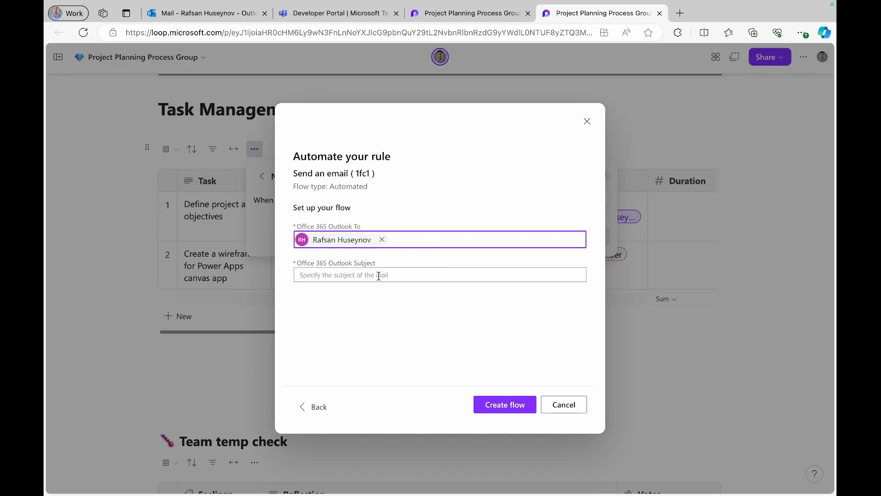
- Enter the subject 'This task is complete.' and create the flow
left_click(378, 275)
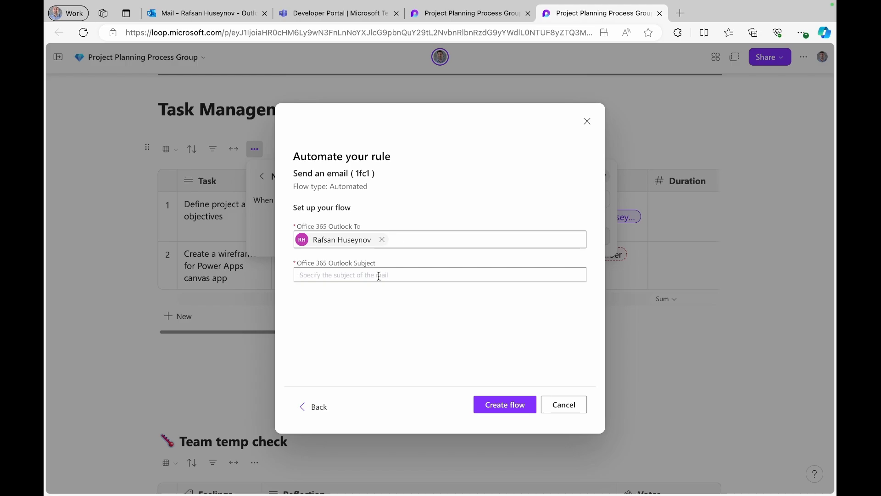
type("This task is complete.")
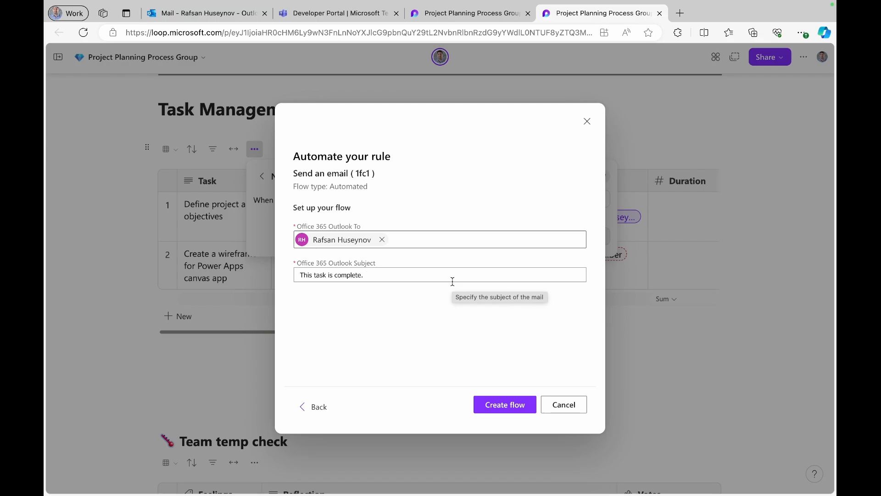
left_click(328, 275)
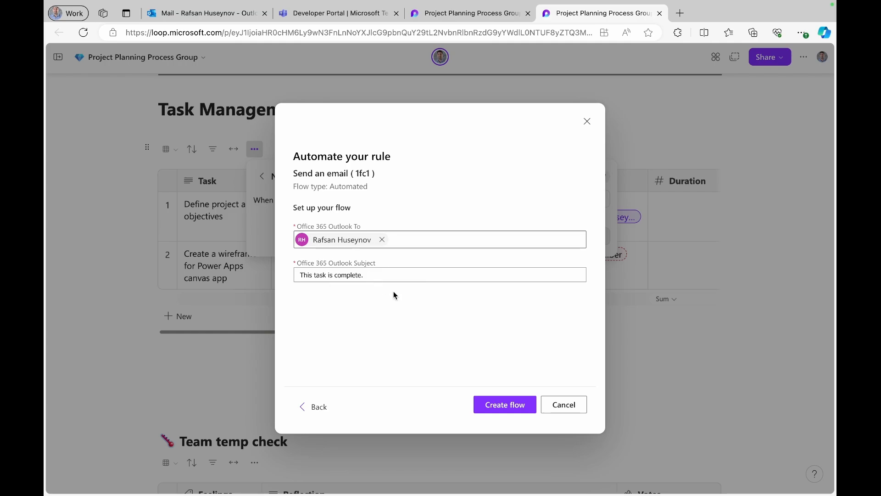
left_click(499, 405)
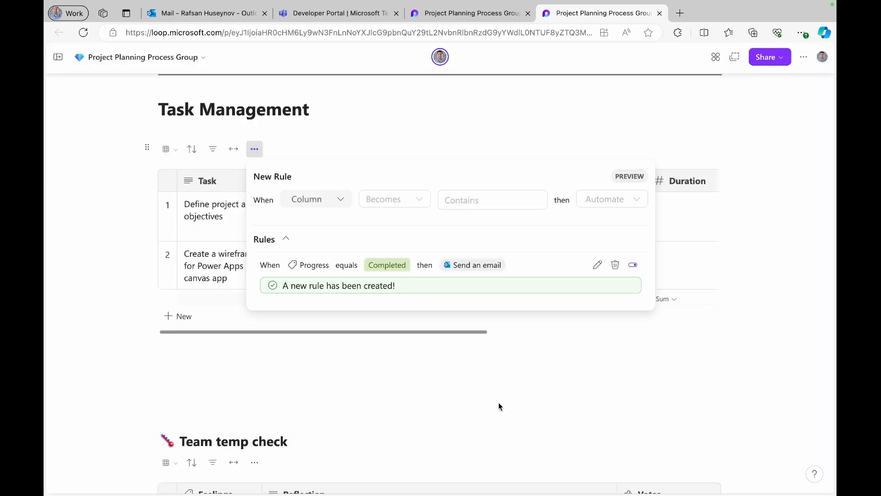
- Close the rules panel, set the first task's Progress to Completed, and switch to Outlook
left_click(617, 119)
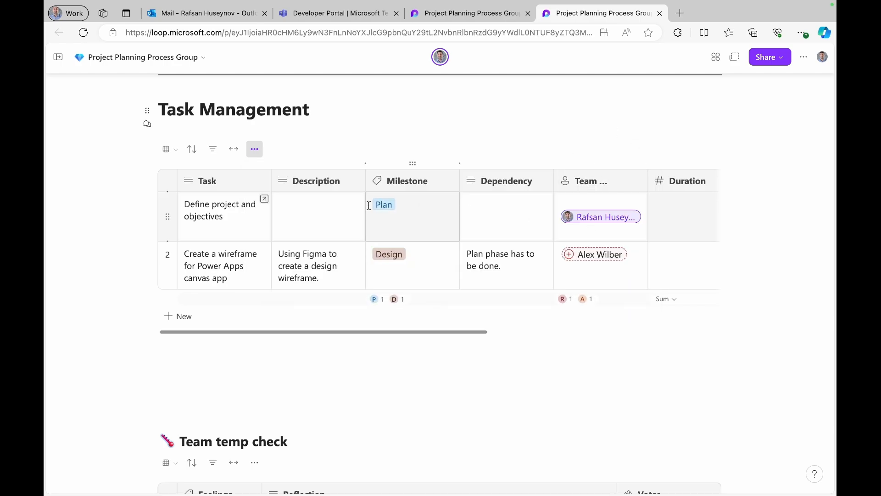
scroll(611, 248, "right", 2)
scroll(611, 248, "right", 3)
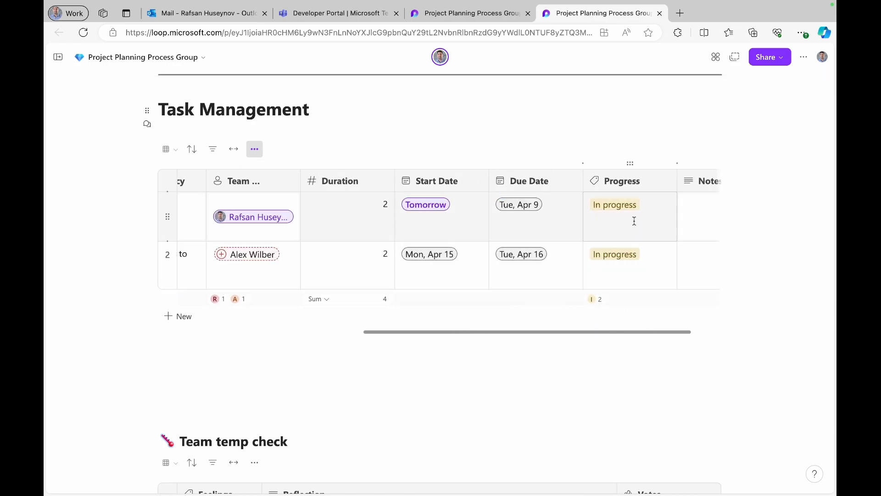
left_click(641, 204)
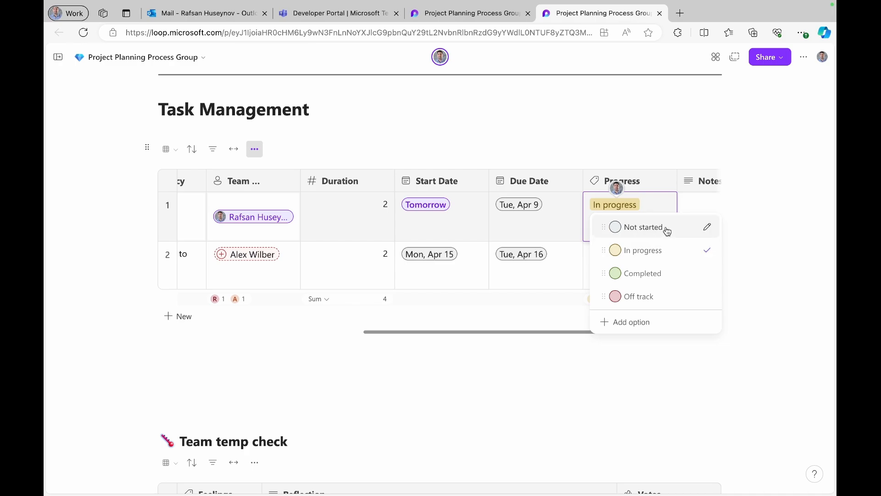
left_click(643, 277)
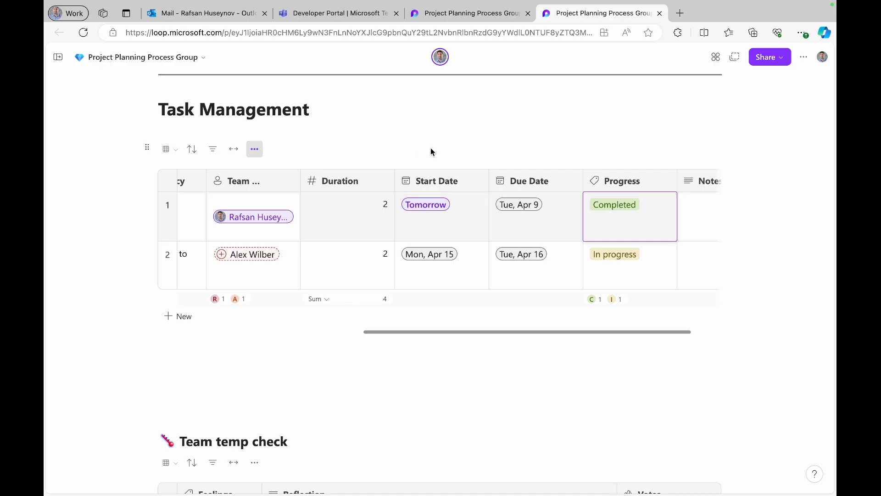
left_click(207, 12)
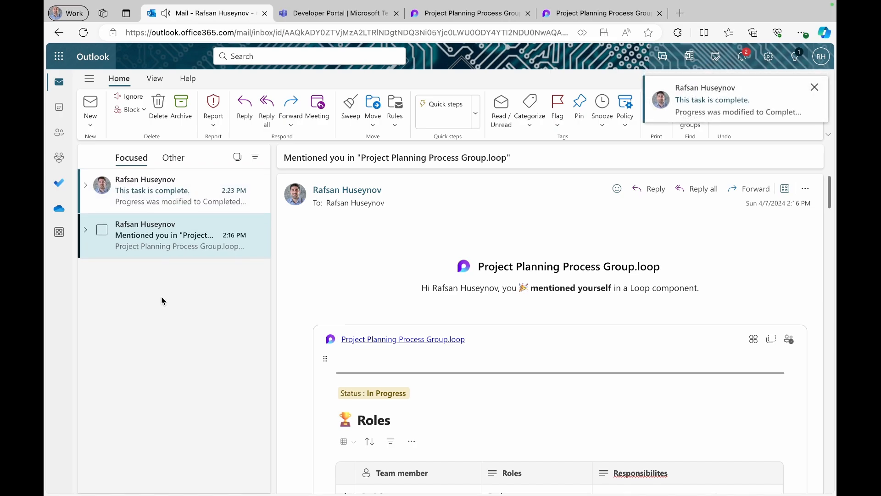
- Open the 'This task is complete.' email, highlight the Progress-to-Completed details, and return to Loop
left_click(148, 207)
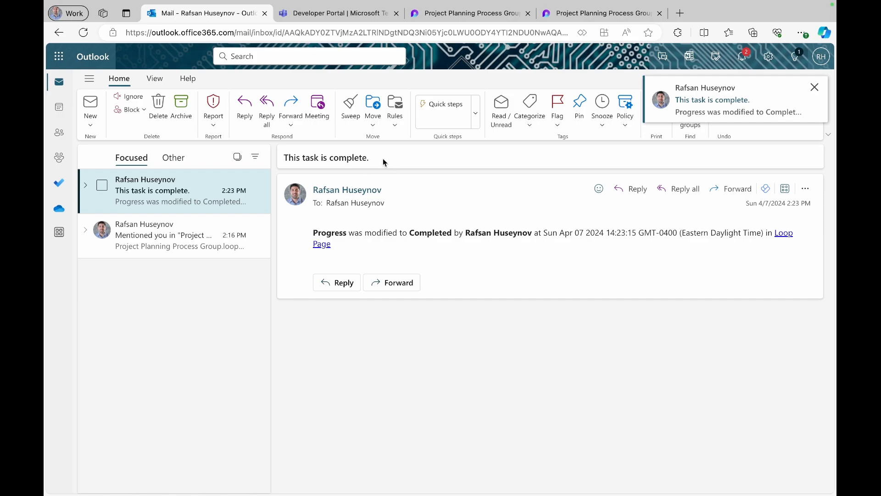
left_click_drag(383, 159, 284, 161)
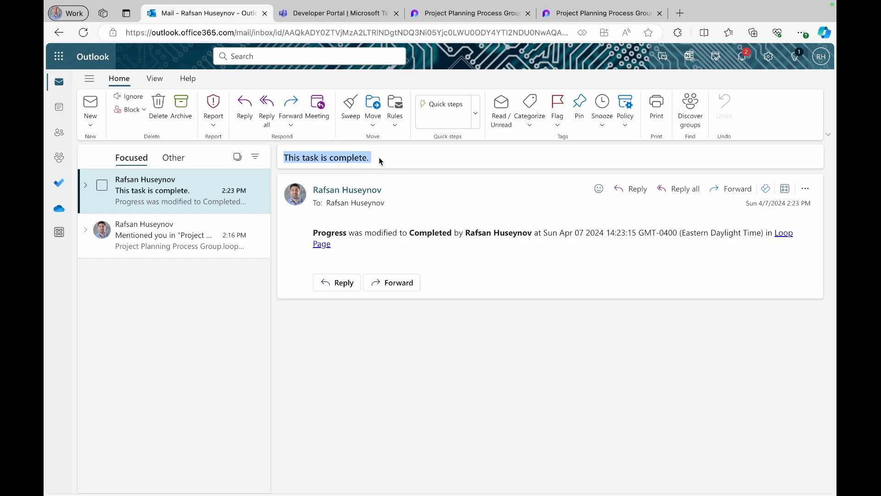
left_click(315, 231)
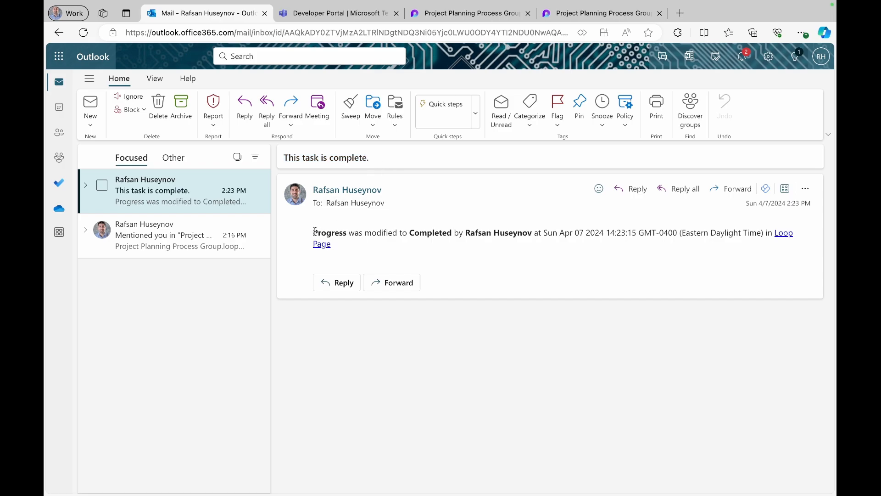
left_click_drag(315, 231, 349, 233)
left_click_drag(409, 233, 538, 235)
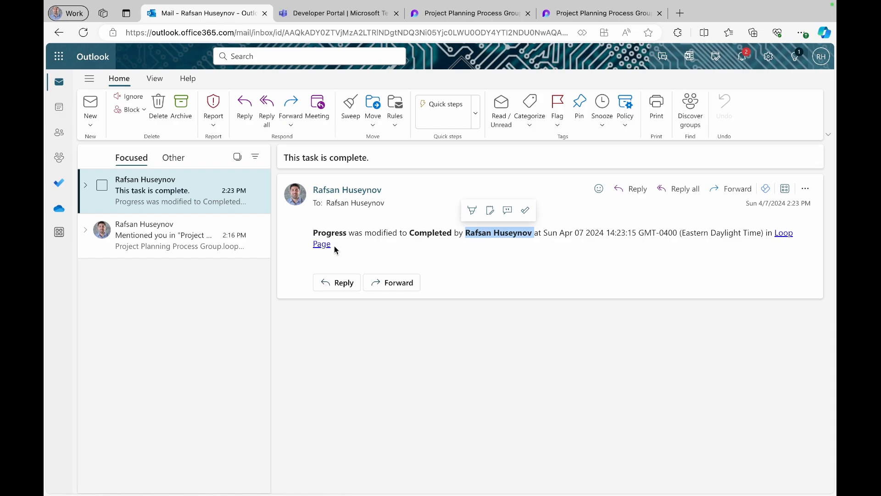
left_click(592, 15)
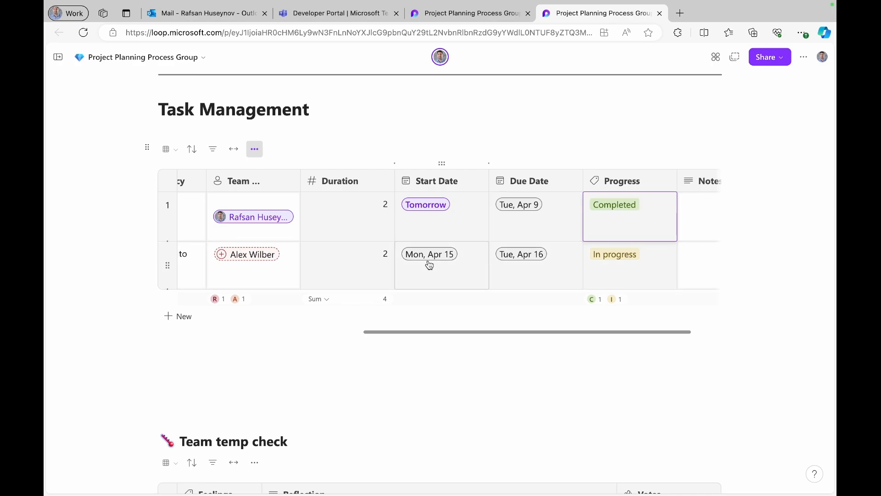
- Draft a rule: when Progress Equals Off track, send a message on chat
scroll(429, 265, "down", 1)
scroll(429, 264, "up", 1)
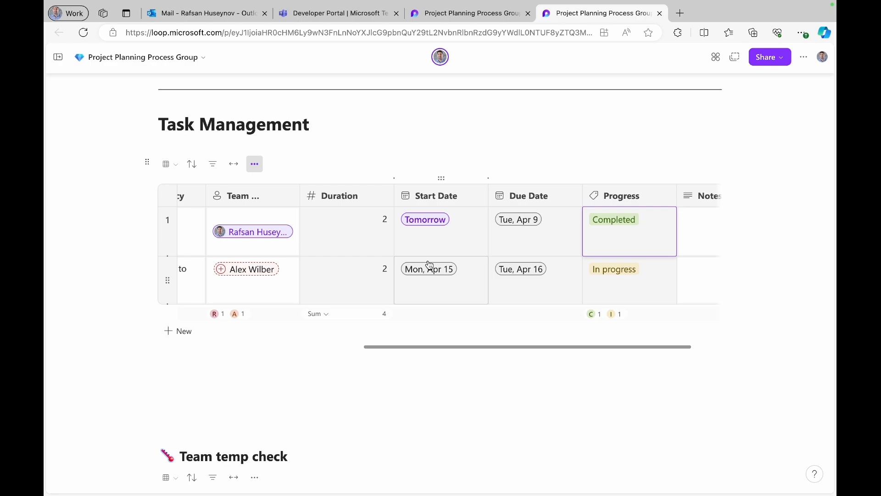
left_click(255, 168)
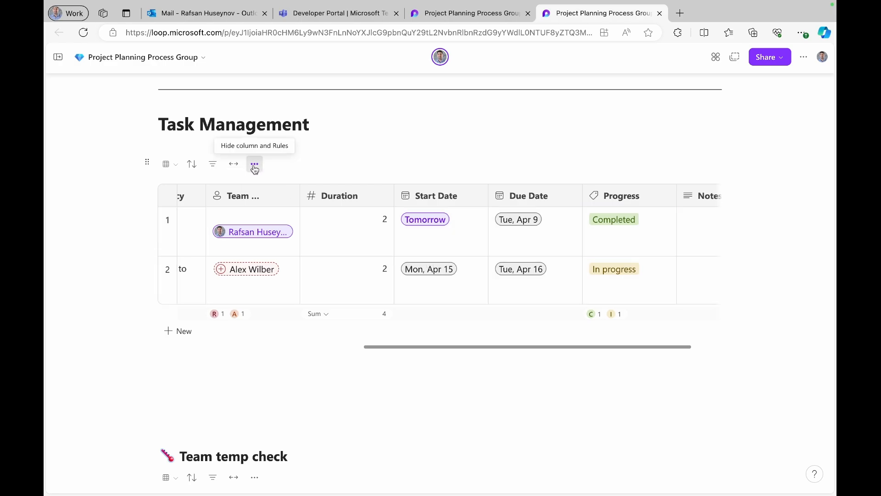
left_click(255, 169)
left_click(338, 212)
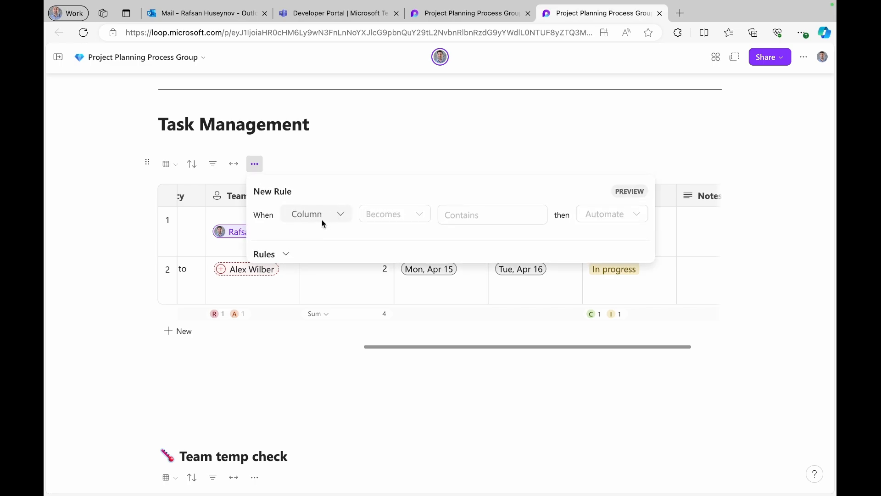
left_click(334, 221)
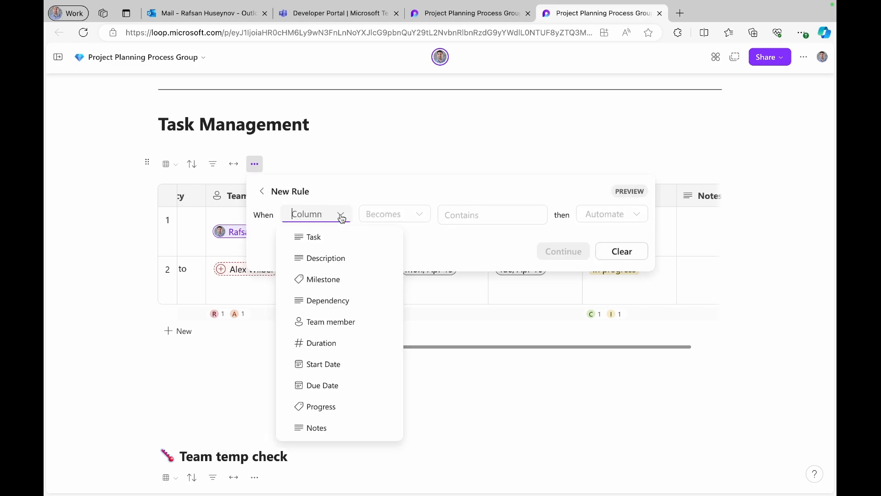
left_click(339, 407)
left_click(419, 215)
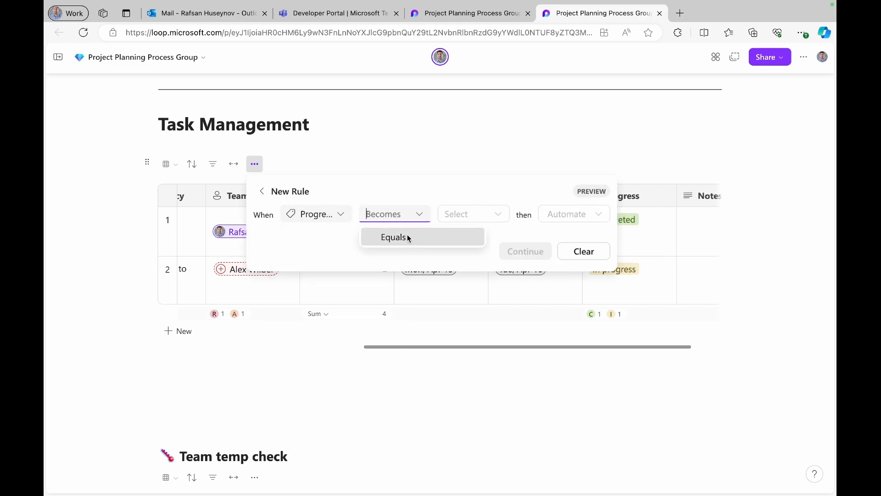
left_click(387, 234)
left_click(490, 210)
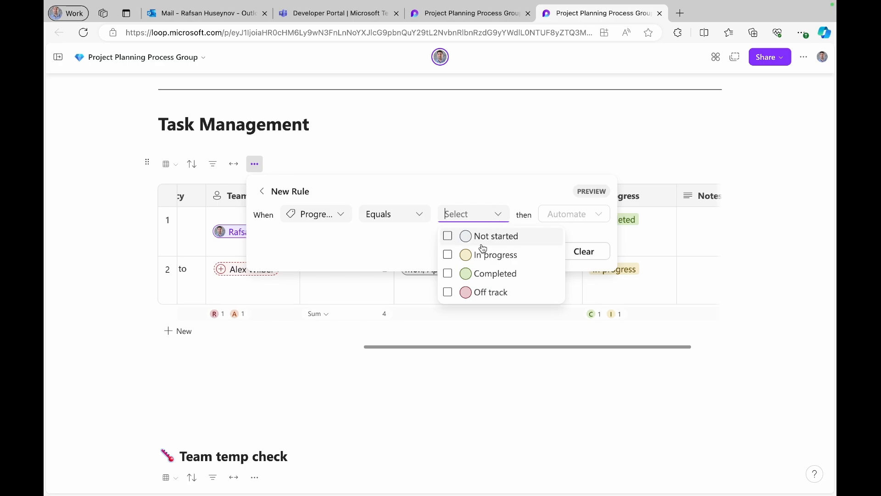
left_click(448, 293)
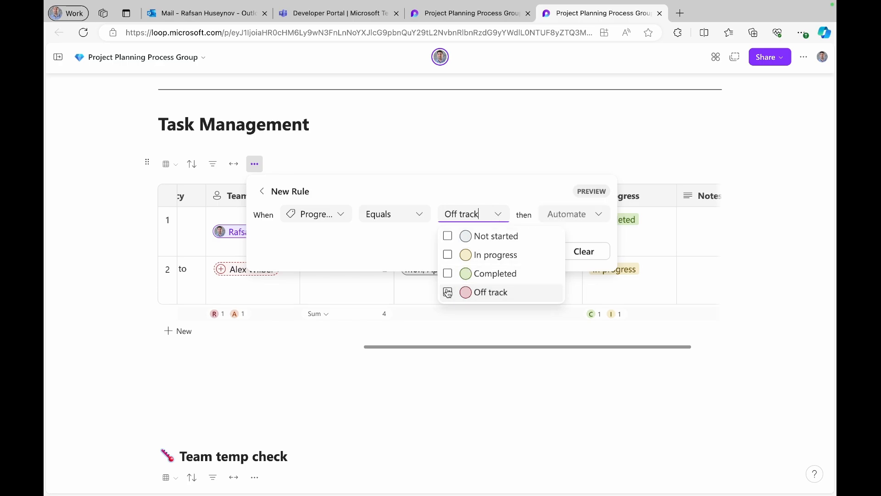
left_click(598, 220)
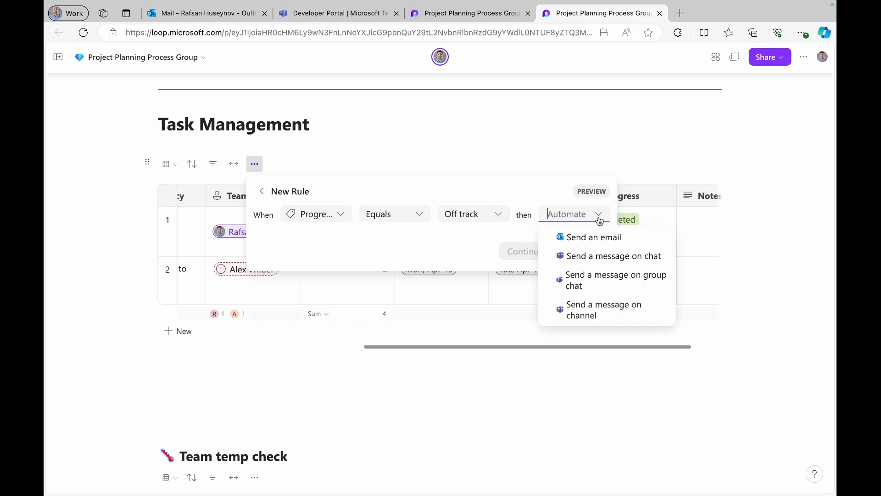
left_click(593, 260)
- Continue to flow setup, choose the matching team member as chat recipient, and create the flow
left_click(540, 252)
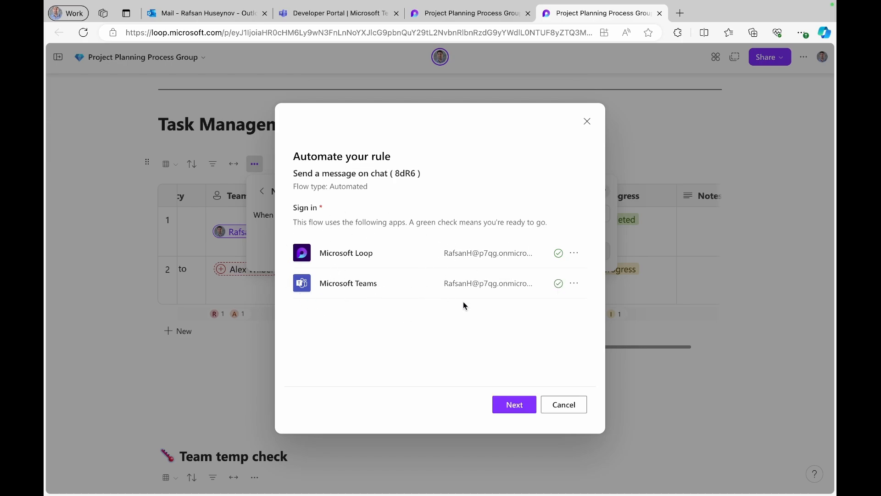
left_click(515, 404)
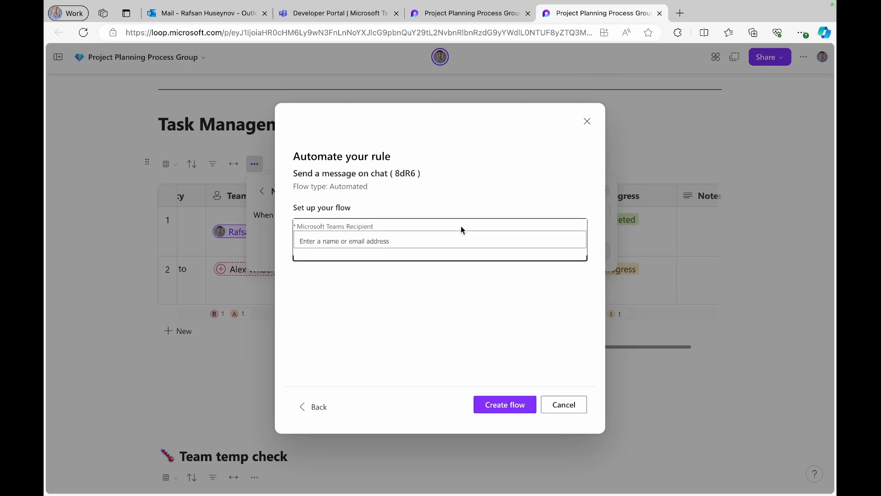
left_click(460, 237)
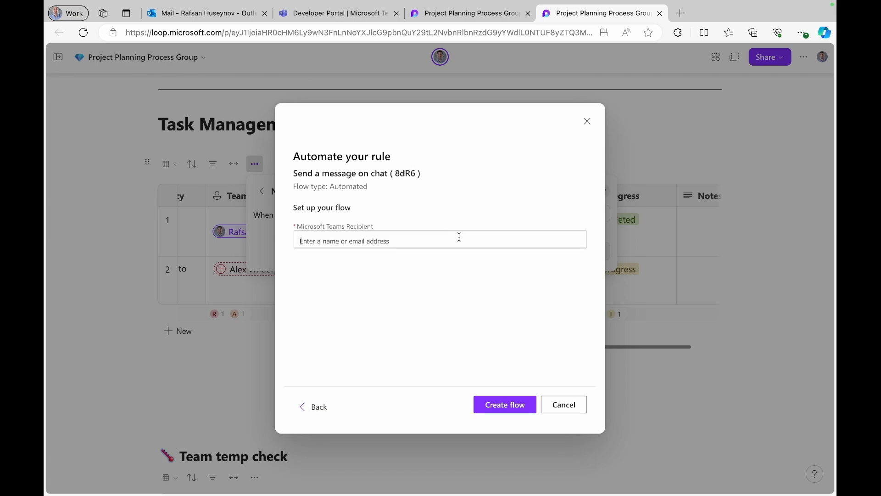
type("ra")
type("f")
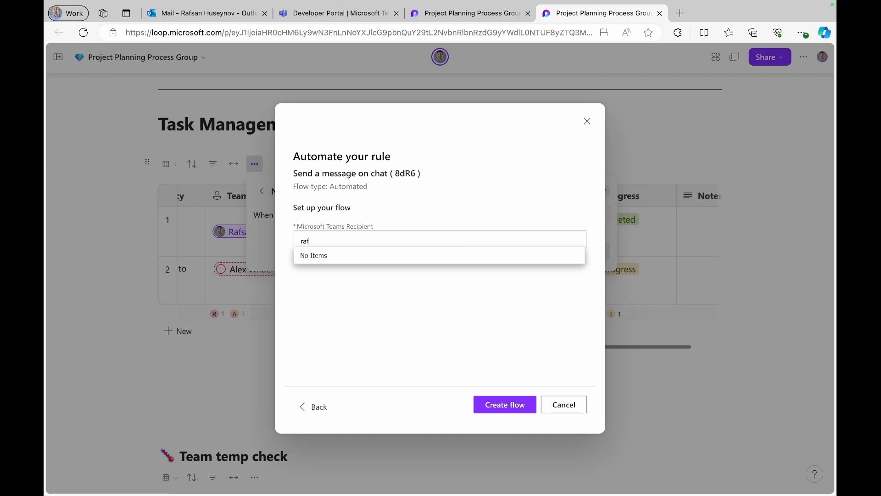
type("s")
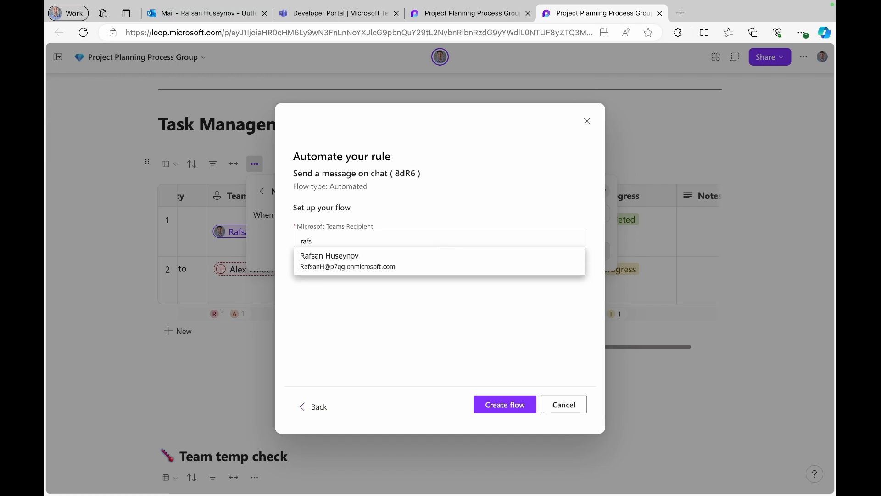
left_click(369, 265)
left_click(493, 403)
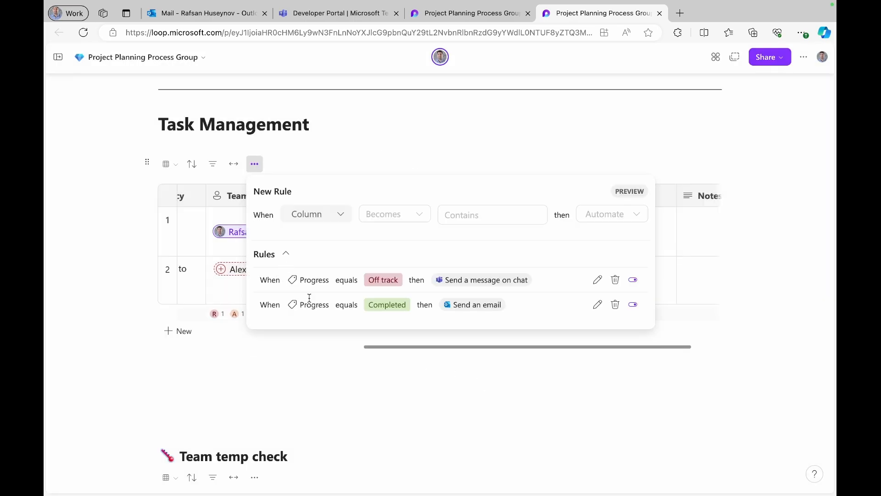
- Close the rules panel and set the second task's Progress to Off track
left_click(670, 272)
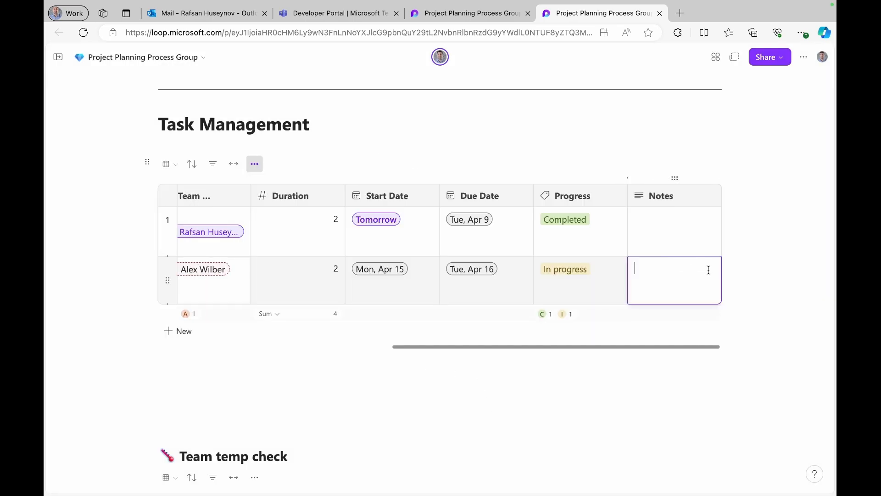
left_click(587, 274)
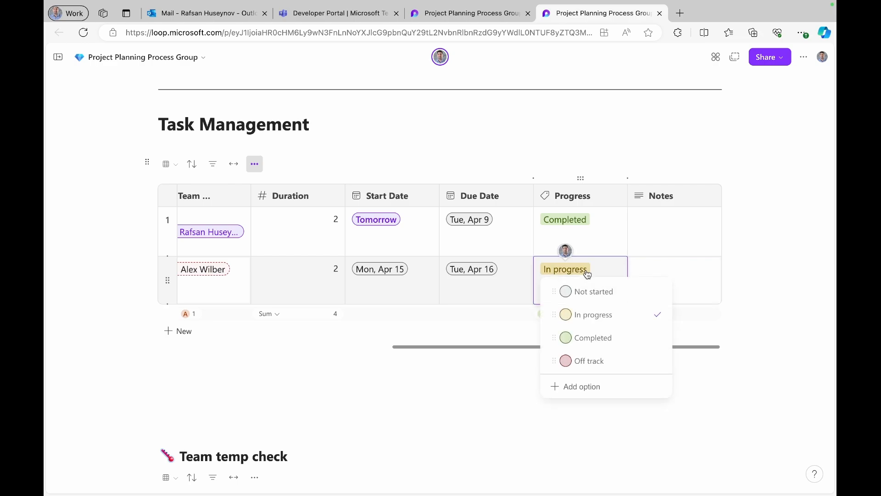
key("Escape")
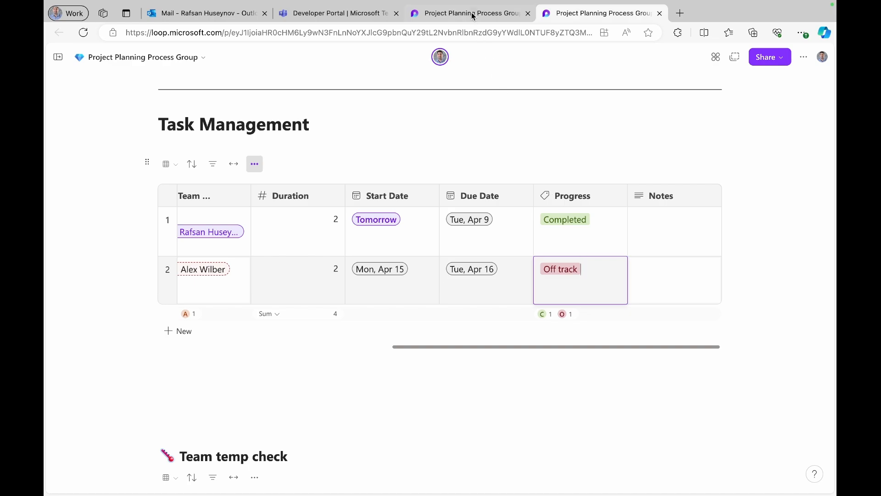
- In Teams chat, highlight the Workflows Off track notification, then return to the Loop page
left_click(311, 15)
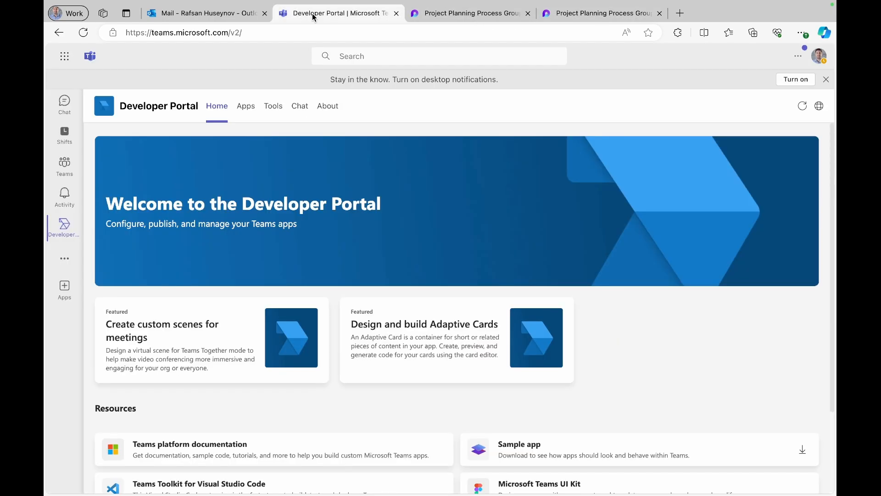
left_click(66, 102)
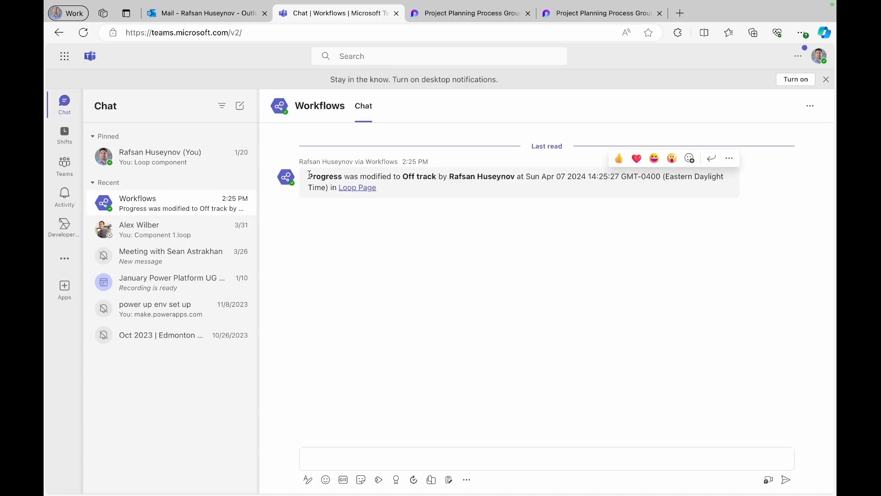
left_click_drag(308, 175, 414, 186)
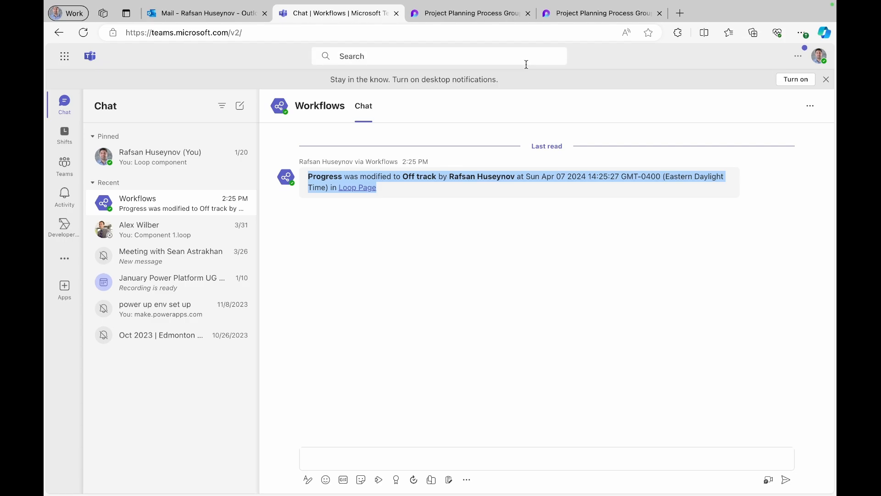
left_click(599, 12)
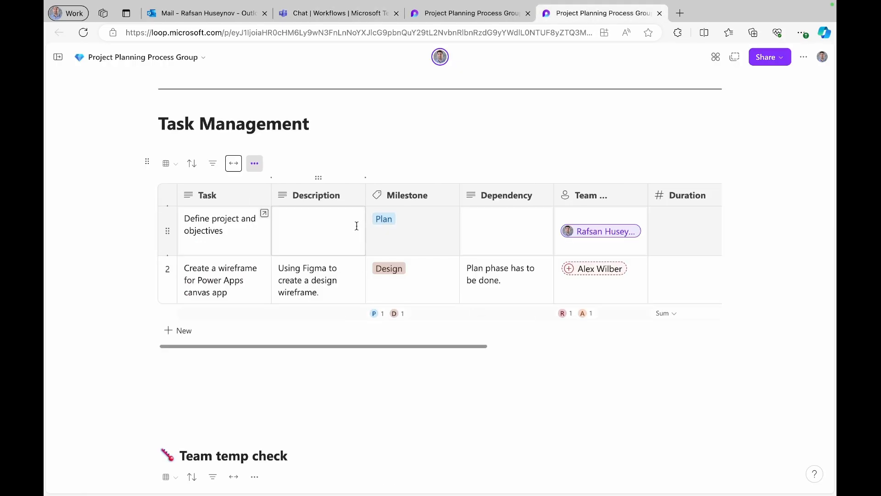
- Expand the Task Management table to full width, then shrink it back to page width
left_click(233, 164)
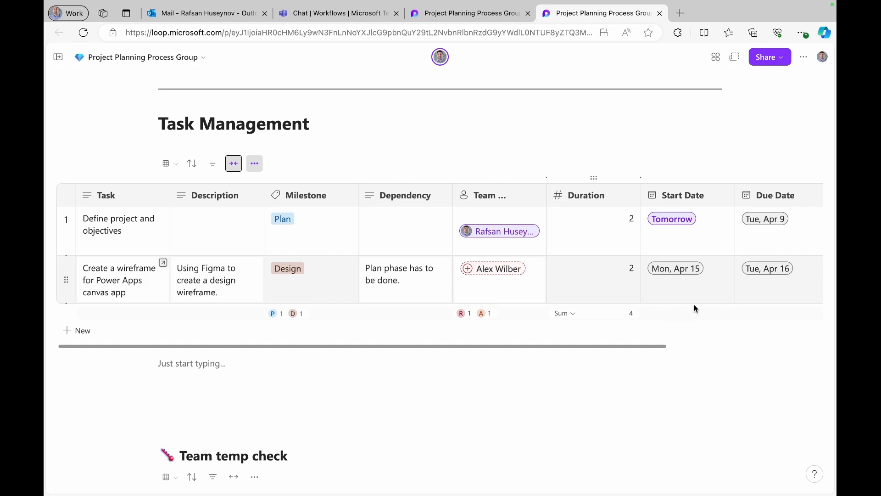
scroll(706, 291, "right", 5)
scroll(707, 288, "left", 5)
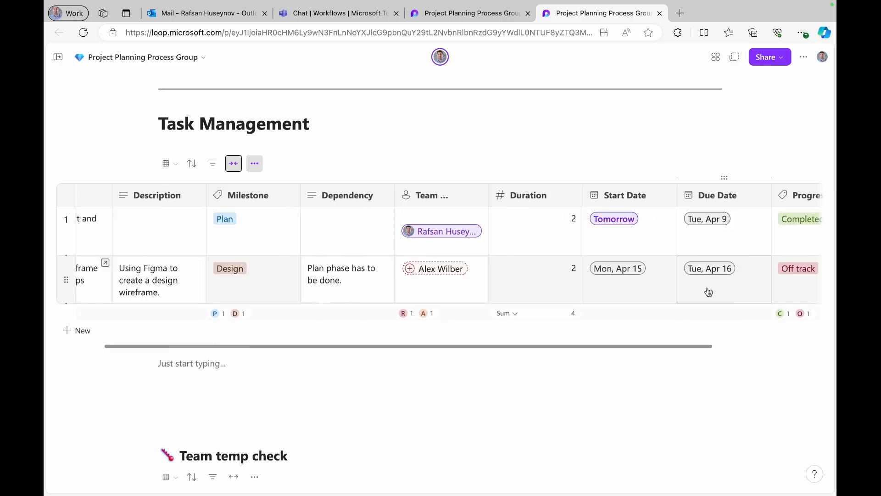
left_click(231, 167)
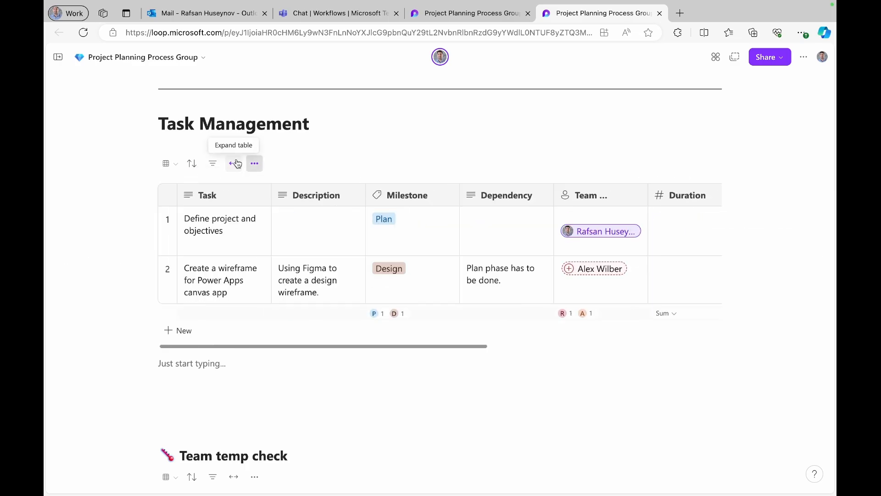
- Export the Task Management table to Excel from its options menu
left_click(165, 164)
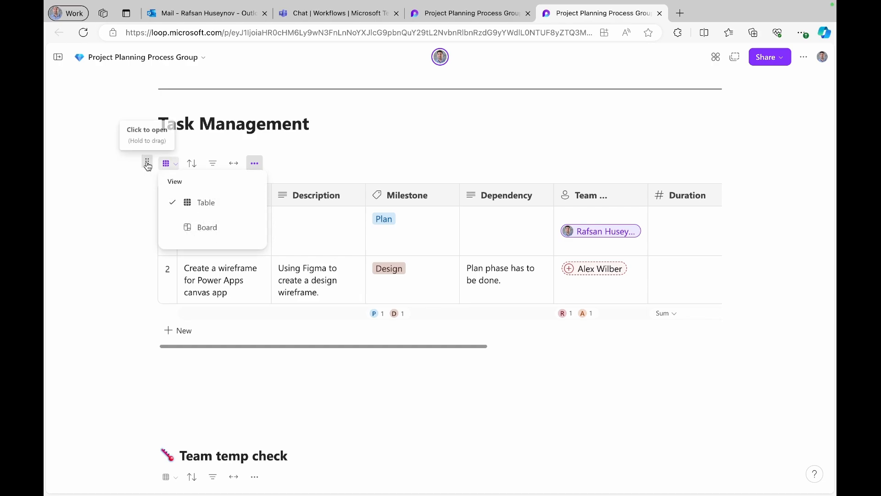
left_click(147, 163)
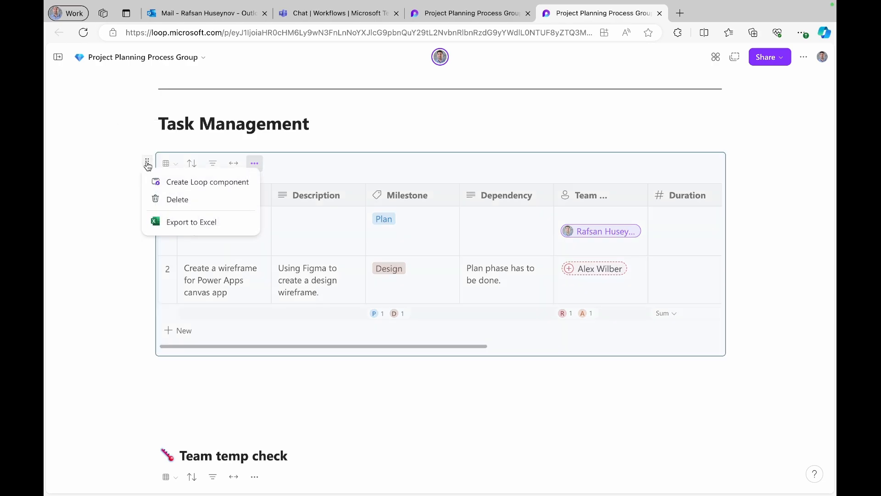
left_click(188, 224)
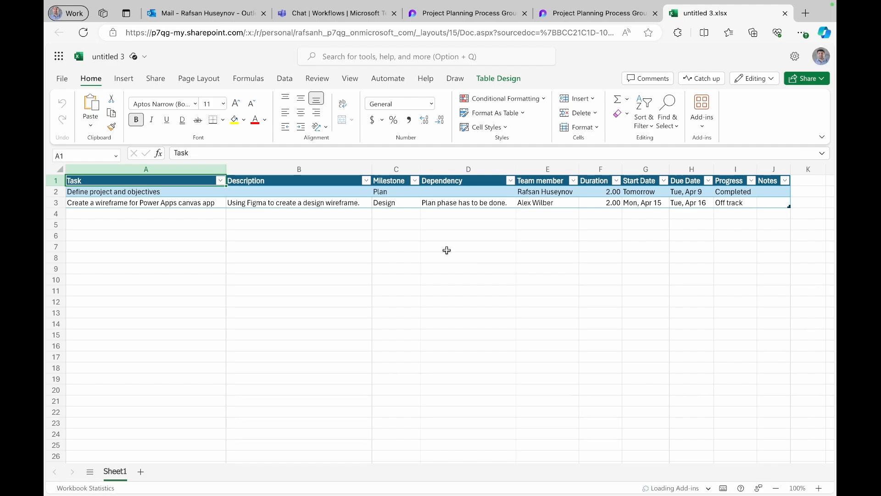
- Review the exported tasks in untitled 3.xlsx and return to the Loop page
left_click(146, 247)
left_click(587, 14)
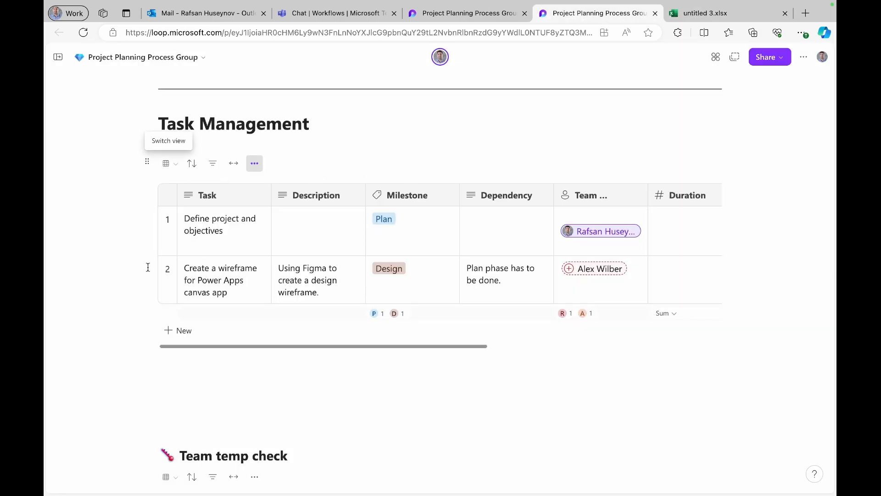
- Add a 'Communication Management' top-level heading below the Task Management table
scroll(148, 267, "down", 2)
scroll(148, 267, "up", 2)
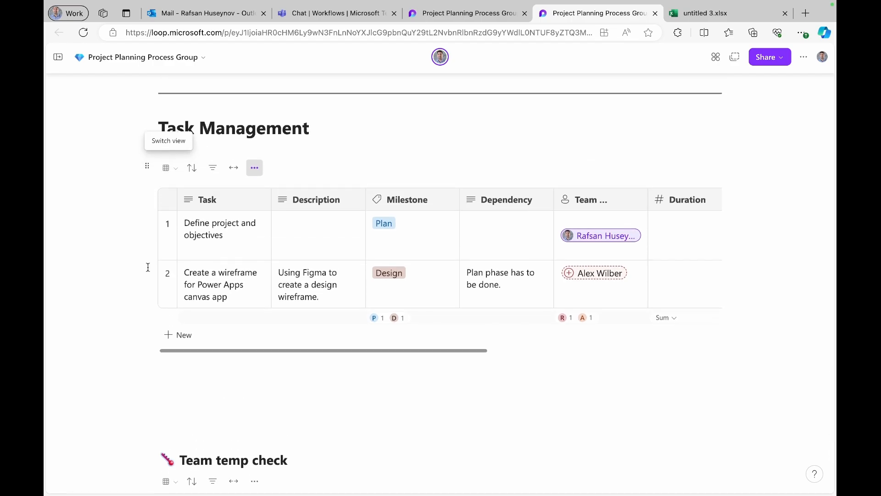
left_click(196, 381)
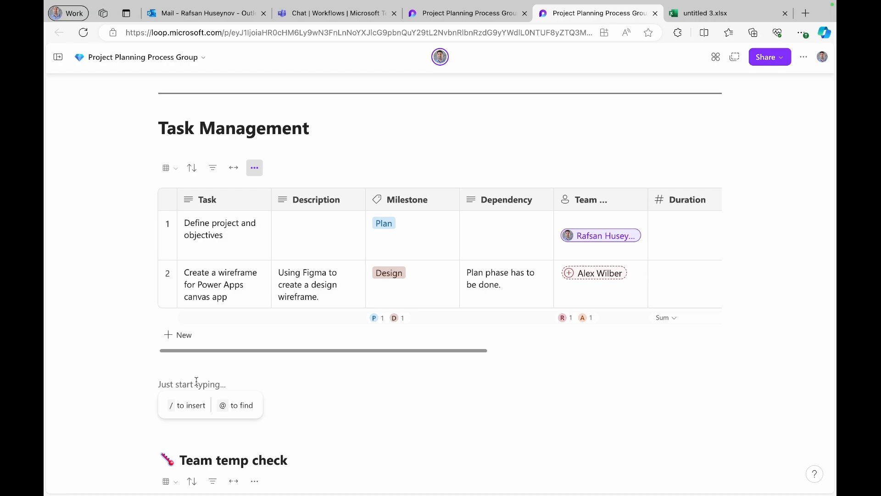
type("Commun")
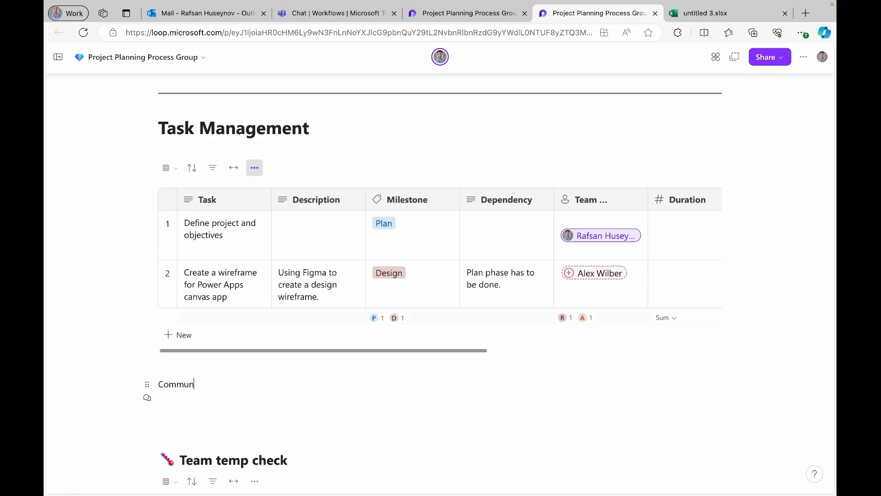
type("ication Management")
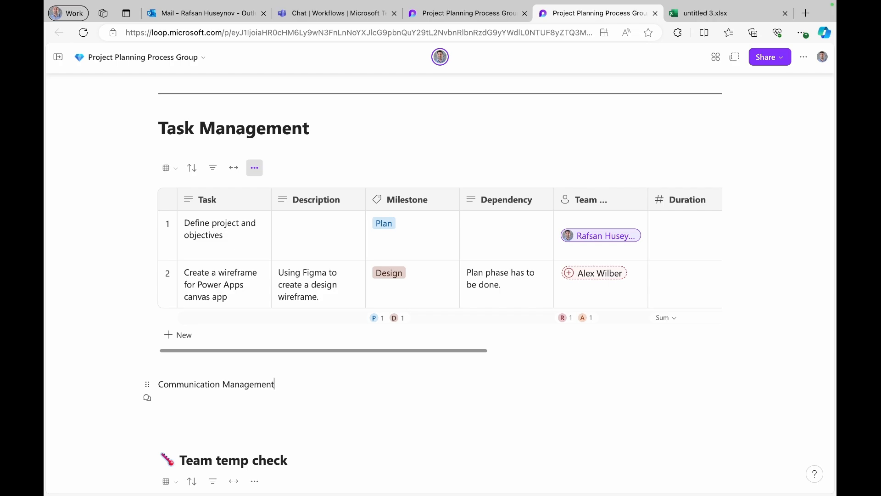
left_click_drag(282, 385, 141, 383)
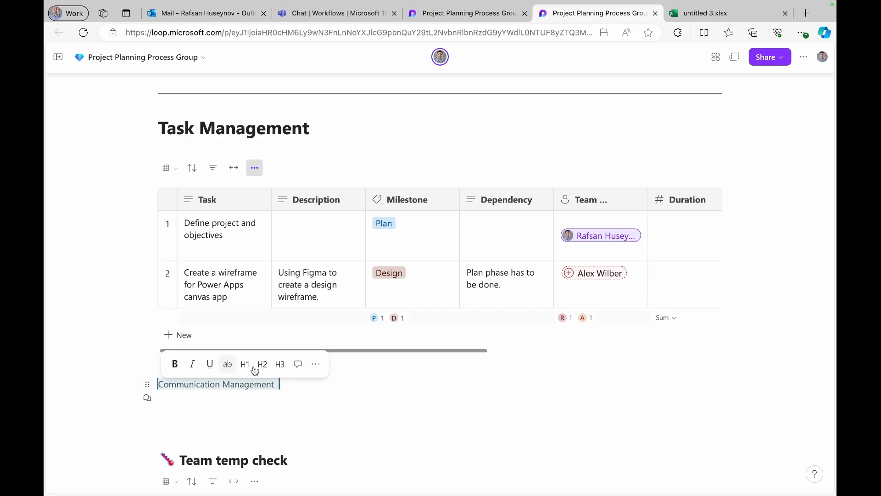
left_click(247, 364)
left_click(427, 406)
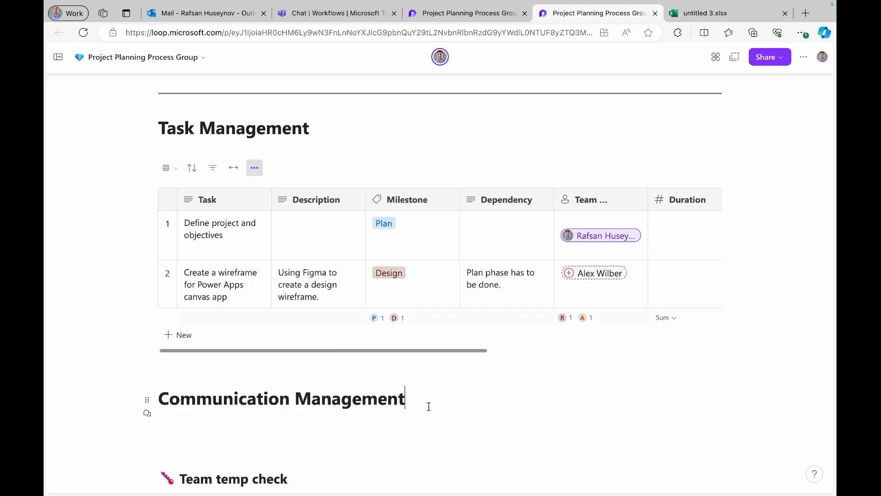
key("Return")
- Insert a table under the heading with first two columns named Stakeholder and Frequency
left_click(187, 440)
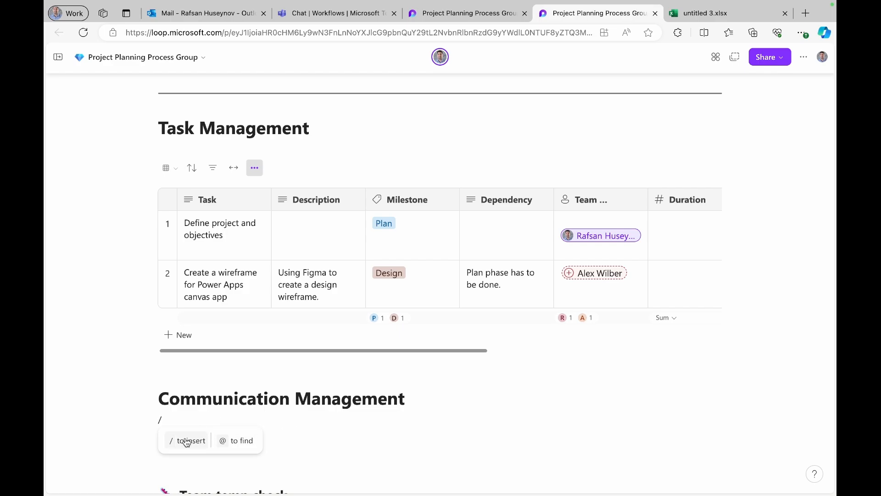
left_click(205, 212)
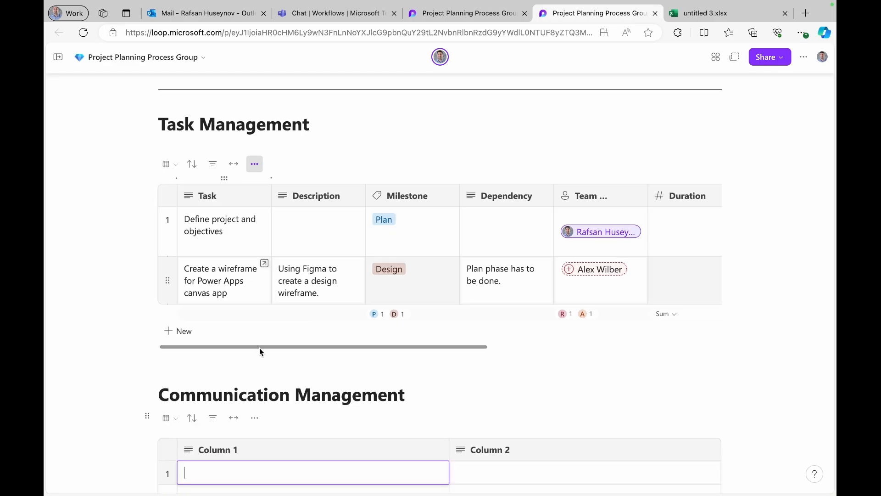
scroll(265, 457, "down", 3)
left_click(249, 323)
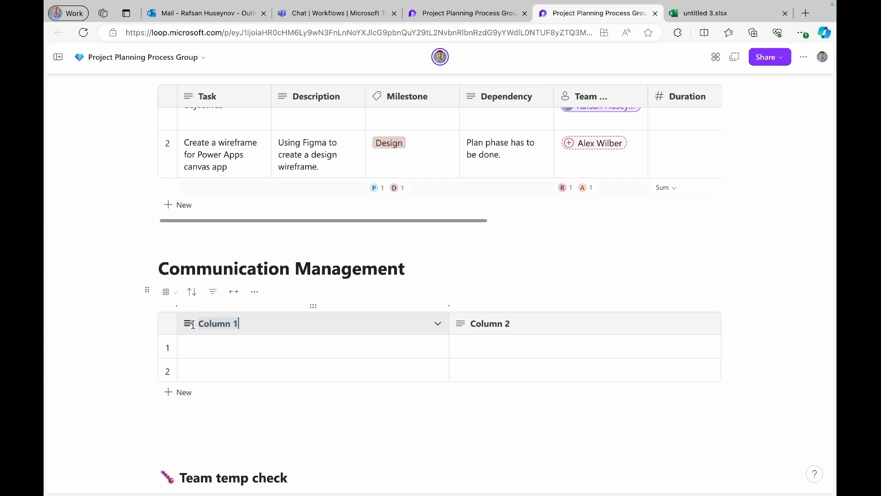
type("Stakeholder")
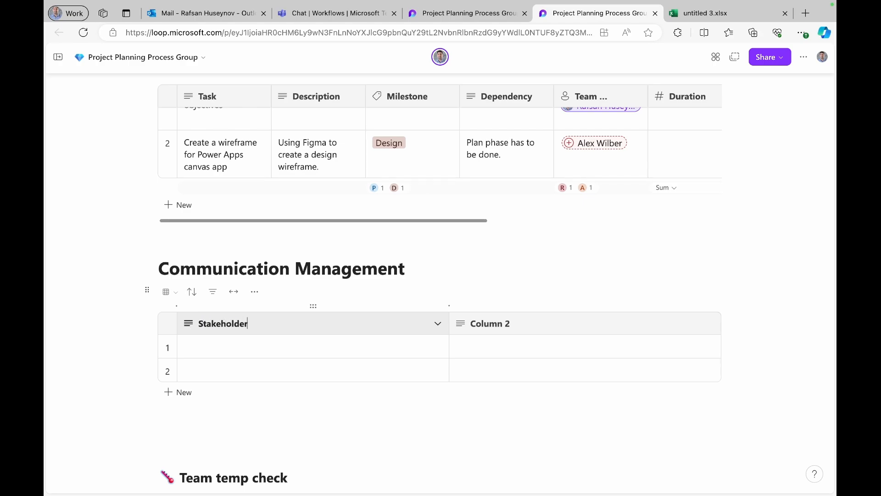
key("Return")
left_click(515, 323)
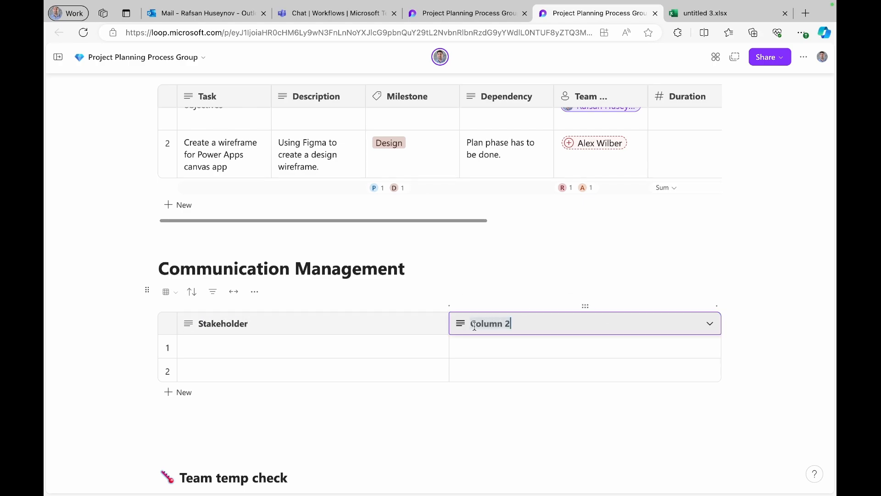
type("Frequency")
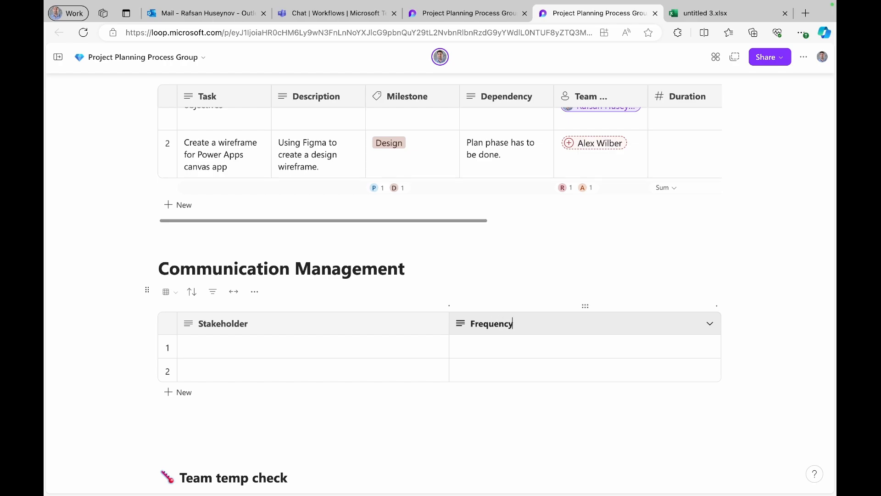
key("Return")
- Add third and fourth columns named Channel and 'Responsbile'
left_click(717, 307)
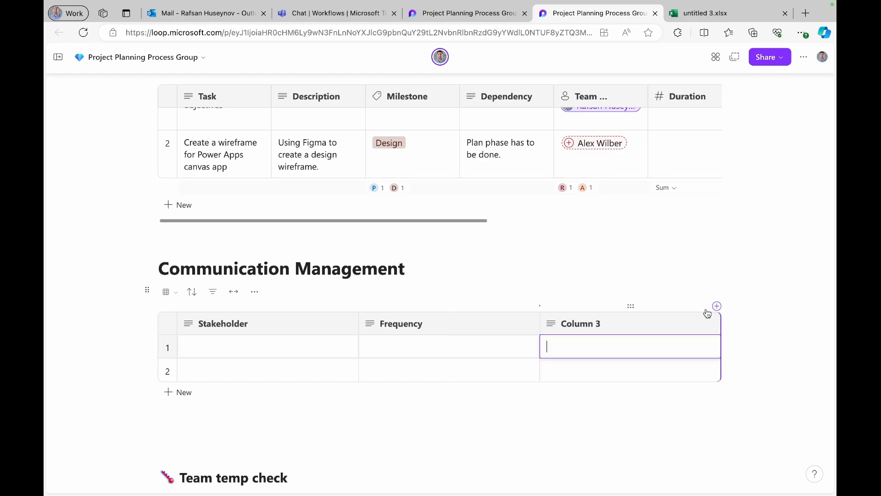
key("ctrl+a")
type("Channe")
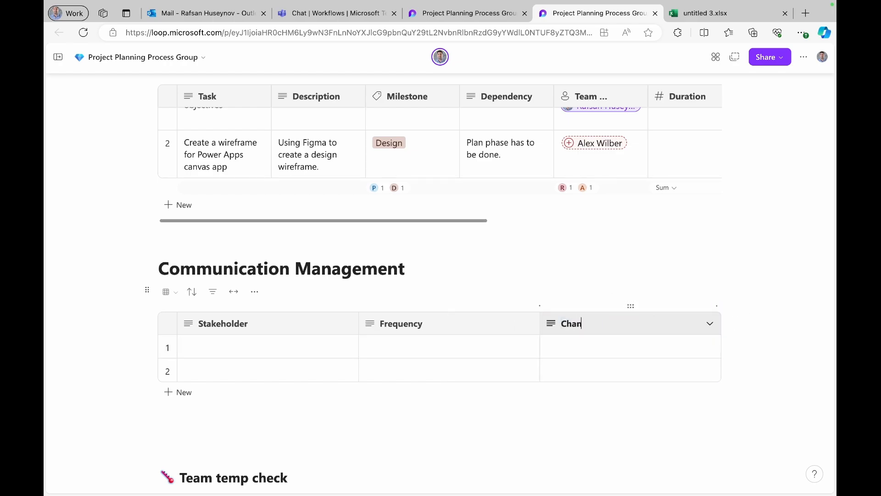
key("Return")
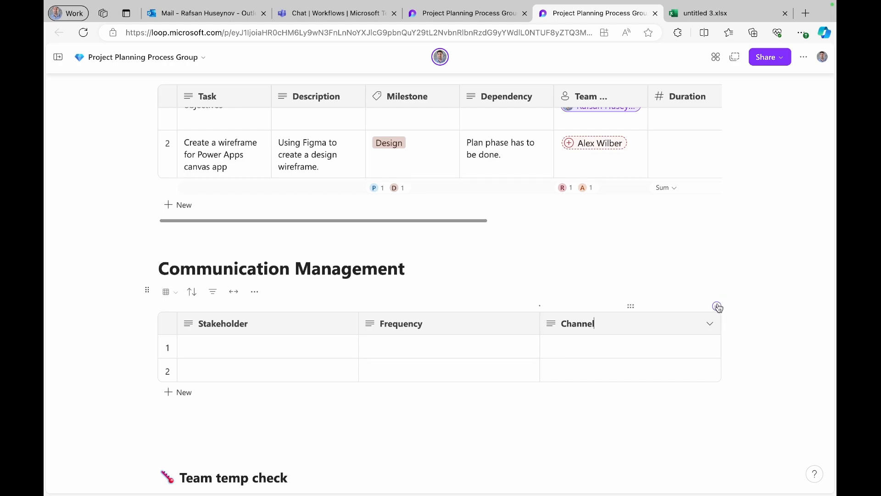
left_click(717, 306)
left_click(664, 323)
key("ctrl+a")
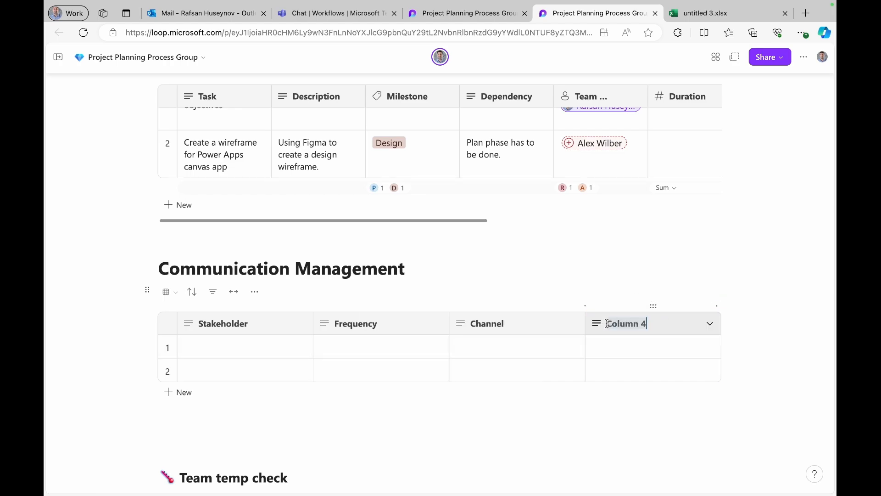
type("Respo")
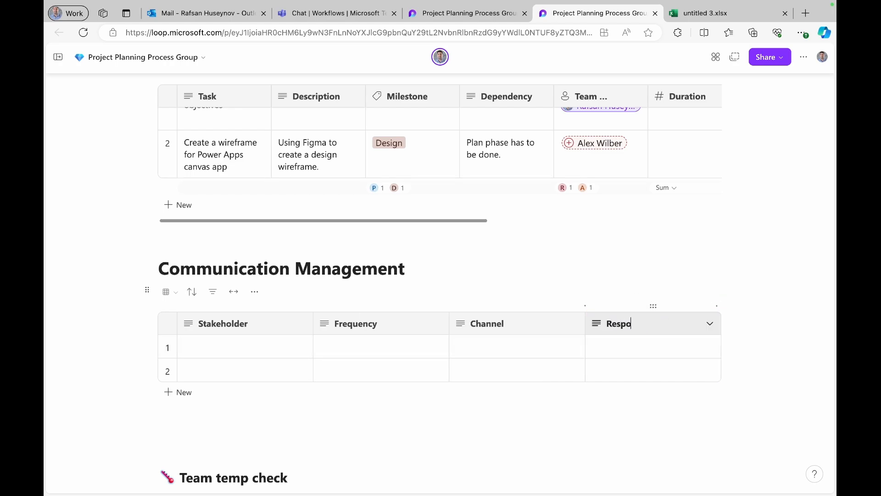
type("nsbile")
- Correct the header to 'Responsible', add a fifth column 'Message', and start typing 'Risk Management'
double_click(630, 322)
right_click(630, 322)
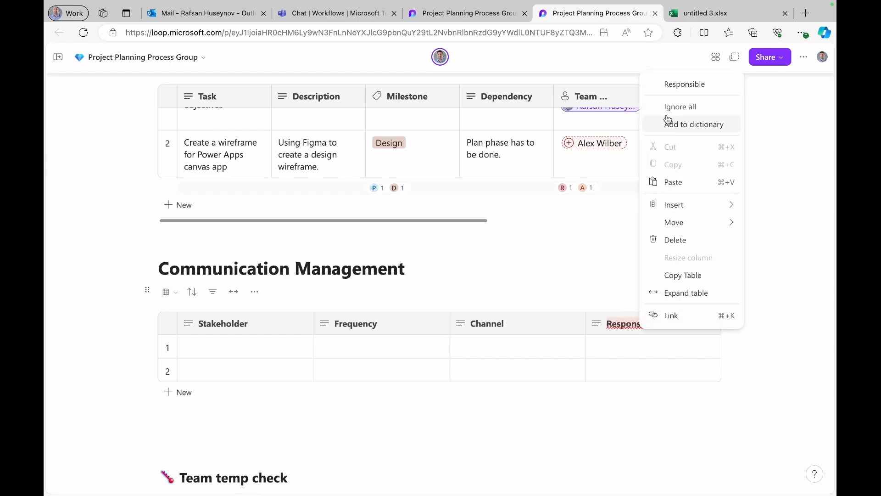
left_click(683, 83)
left_click(718, 305)
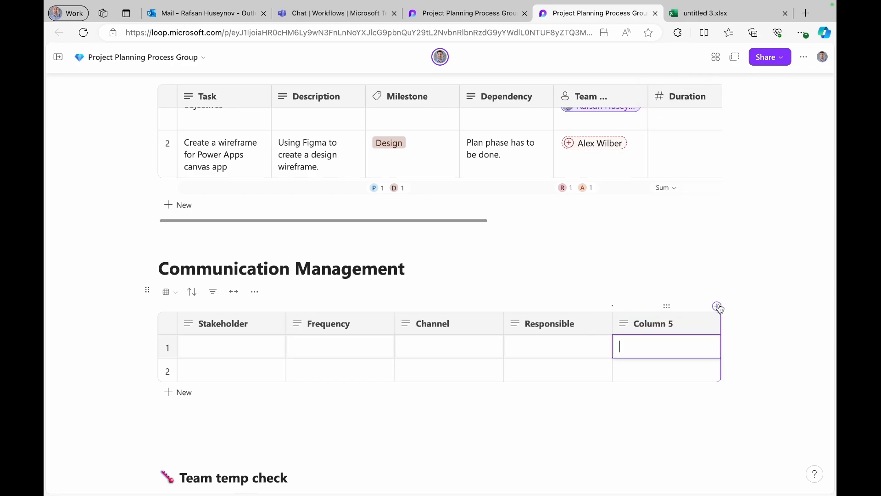
left_click(639, 326)
type("Mesaage")
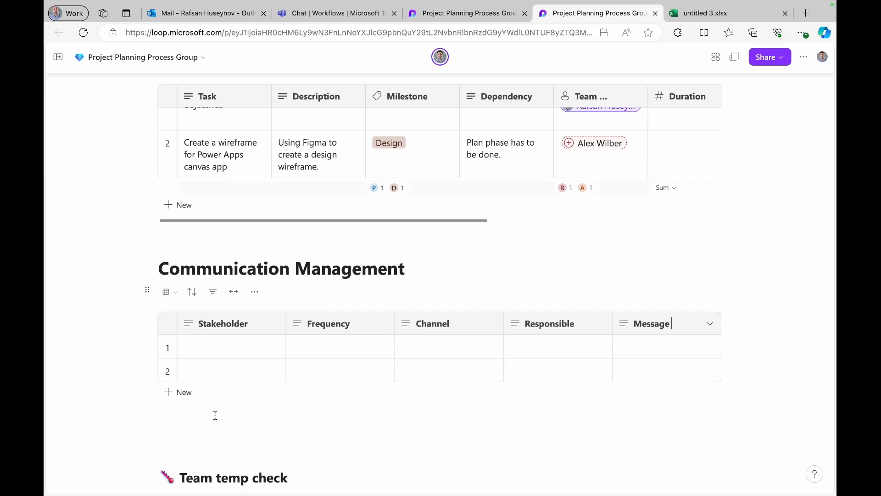
type("Risk Managemen")
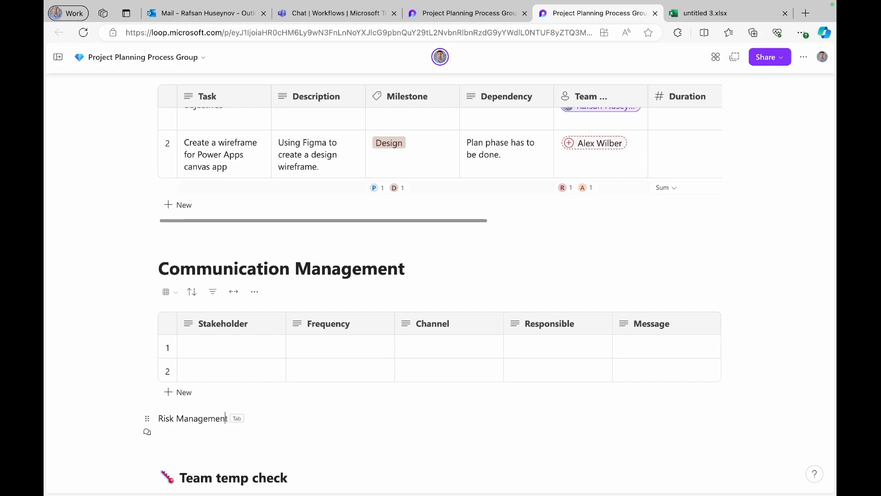
- Complete the 'Risk Management' line below the table, then switch to the other Project Planning page
key("Tab")
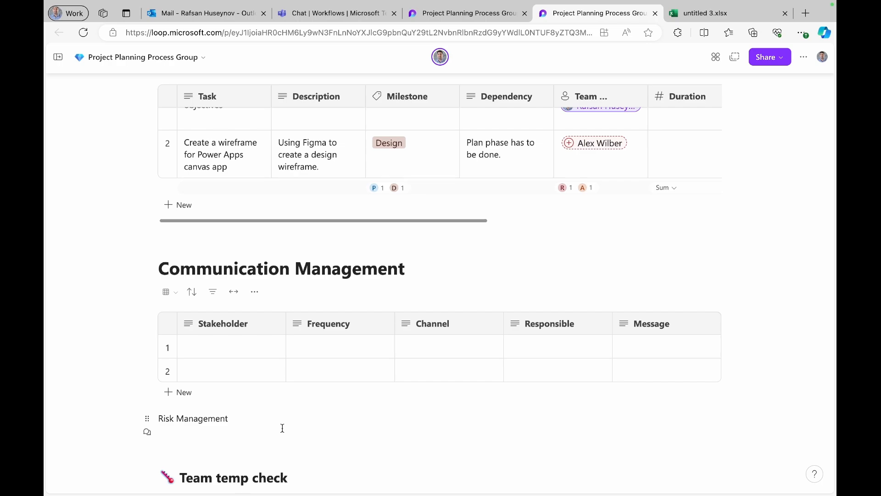
scroll(282, 428, "down", 7)
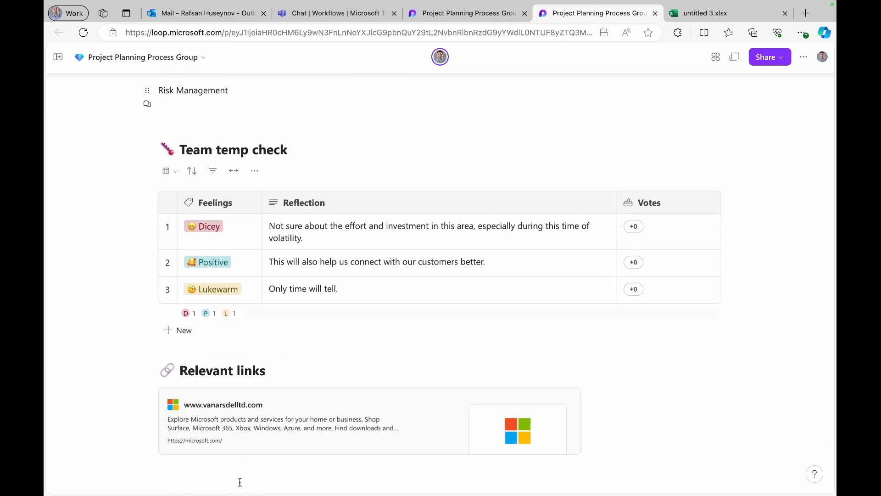
scroll(294, 305, "up", 15)
scroll(294, 304, "up", 7)
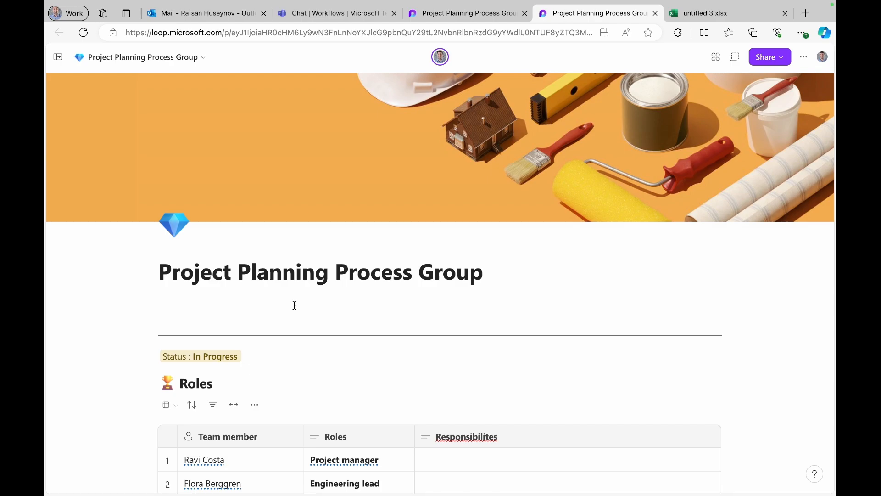
key("ctrl+shift+Tab")
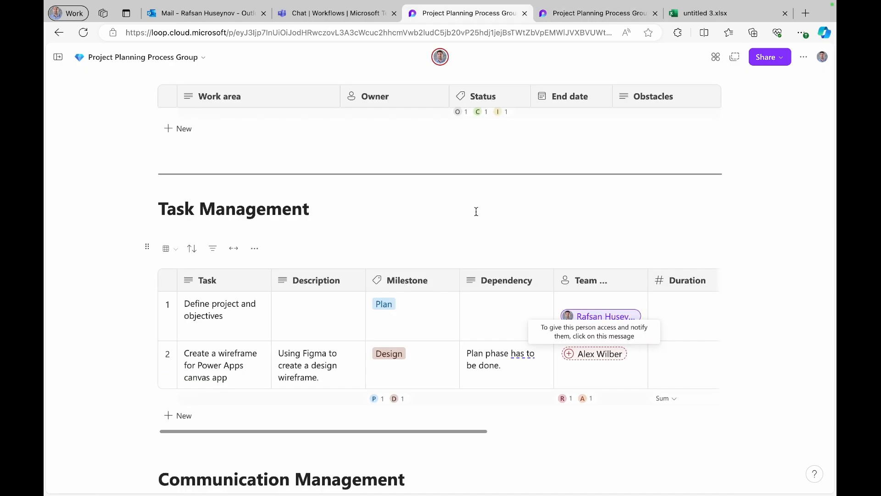
- Copy the Project Planning Process Group page link, allowing clipboard access
left_click(734, 57)
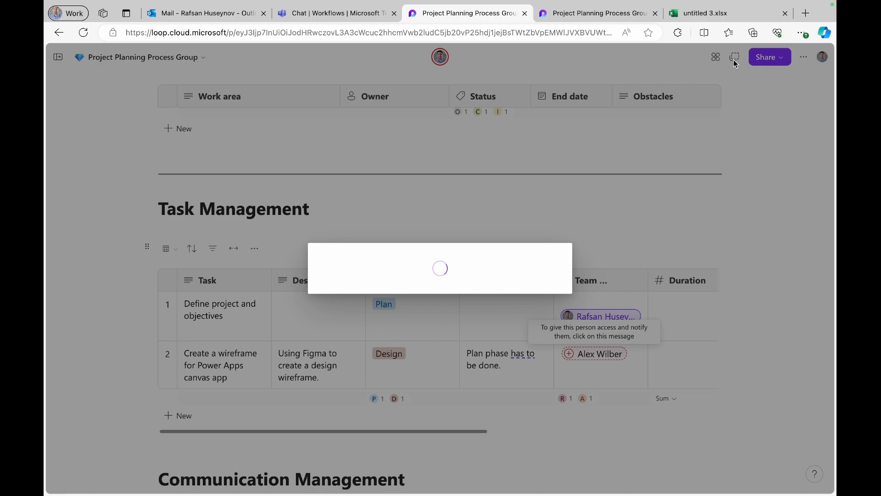
left_click(221, 92)
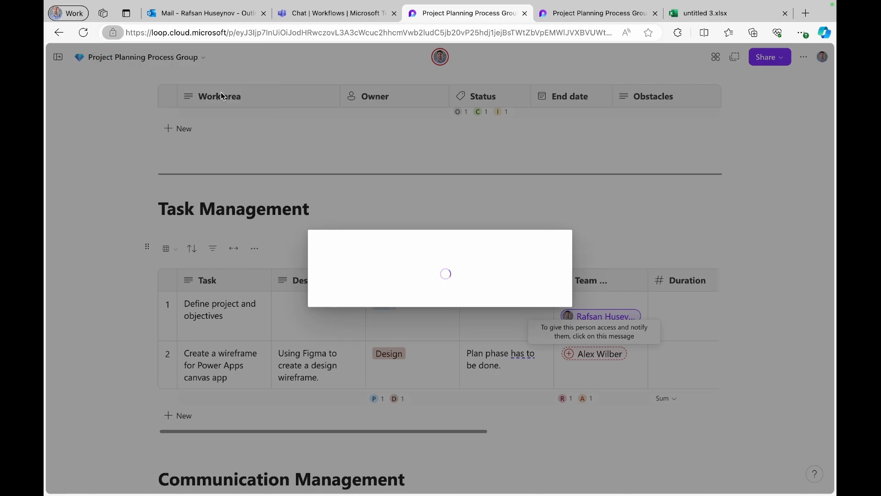
- In Teams, expand the Retail team and open its General channel
left_click(357, 16)
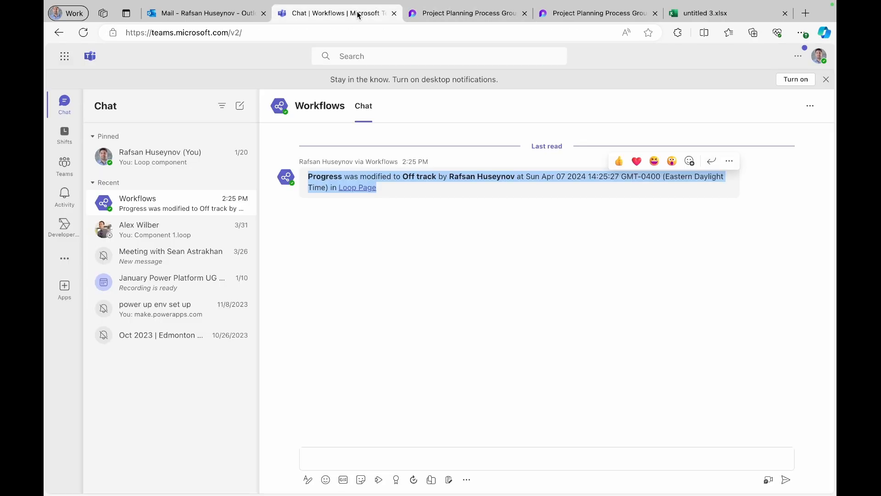
left_click(65, 165)
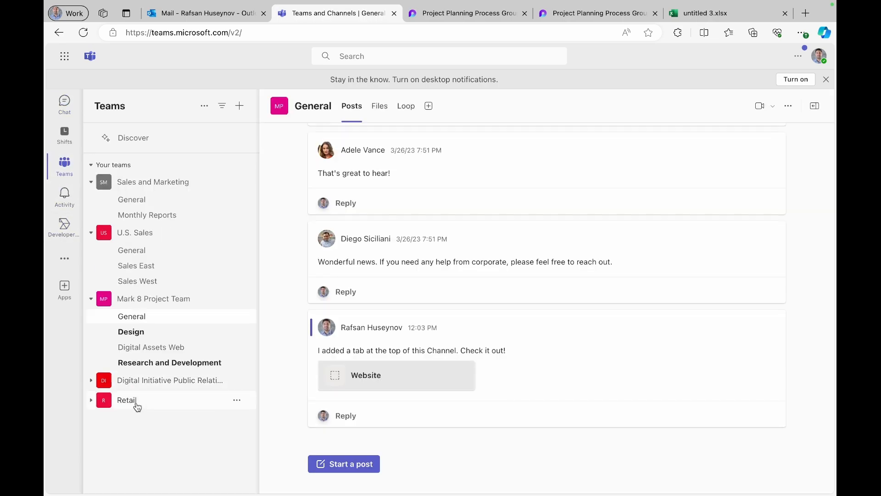
left_click(133, 401)
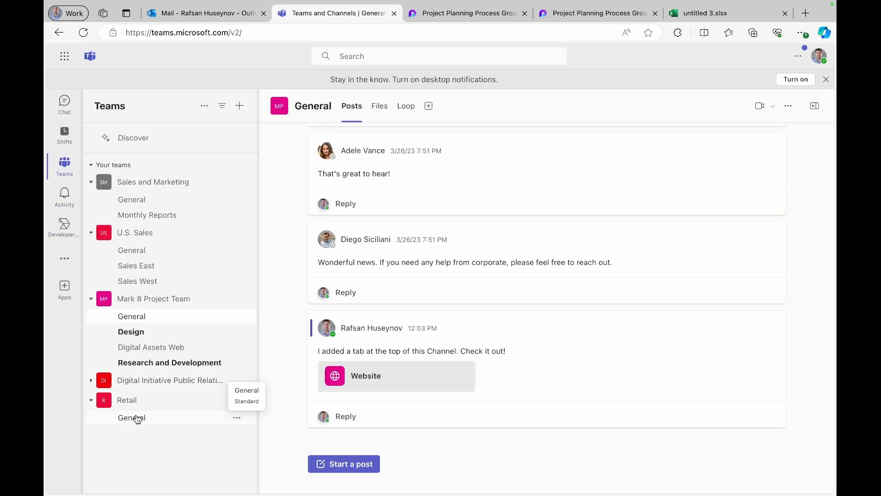
left_click(138, 418)
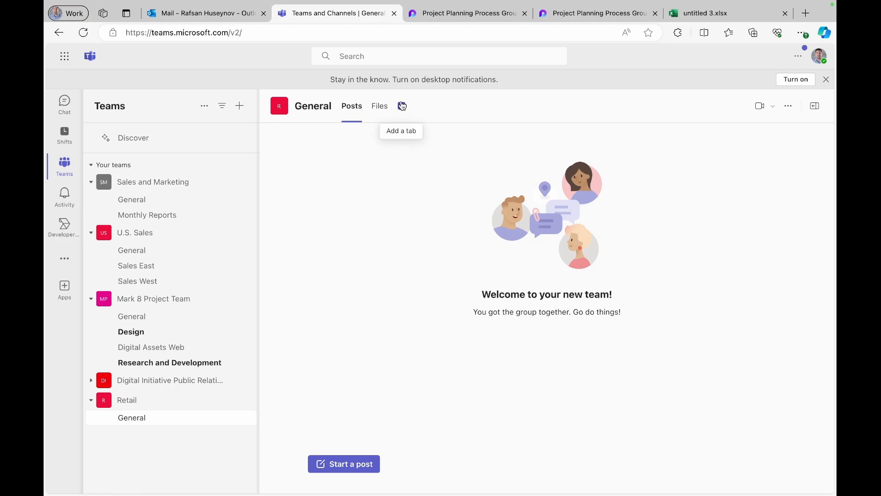
- Add a Website tab to the channel using the saved Loop page URL
left_click(402, 107)
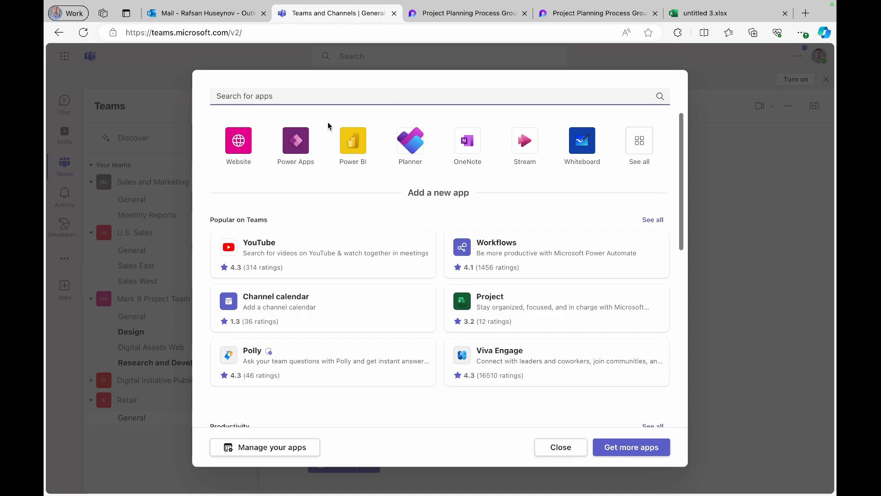
left_click(239, 141)
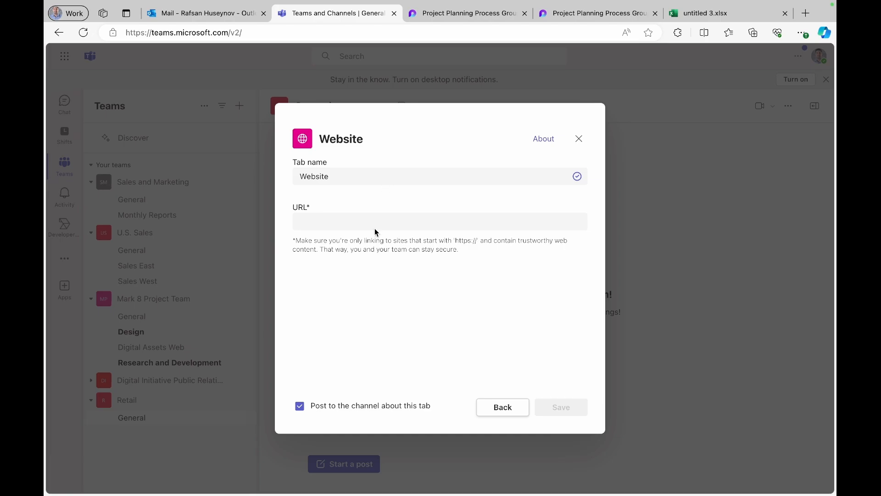
left_click(374, 225)
left_click(408, 296)
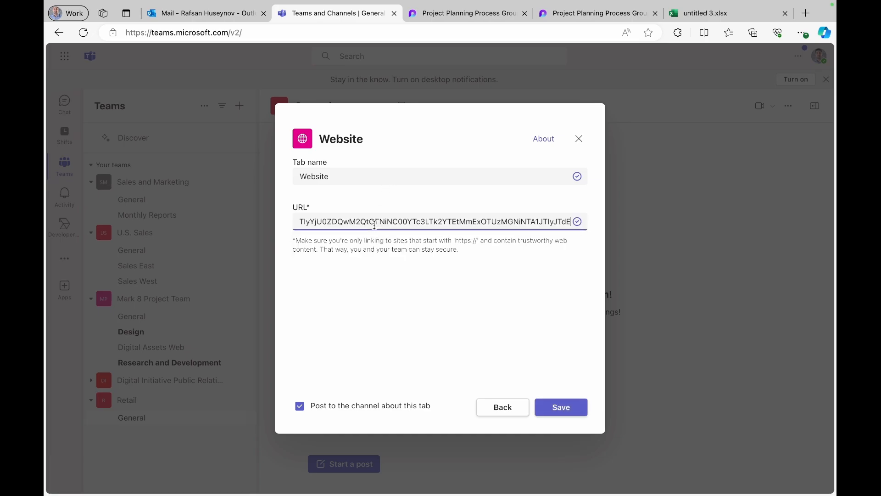
left_click(569, 406)
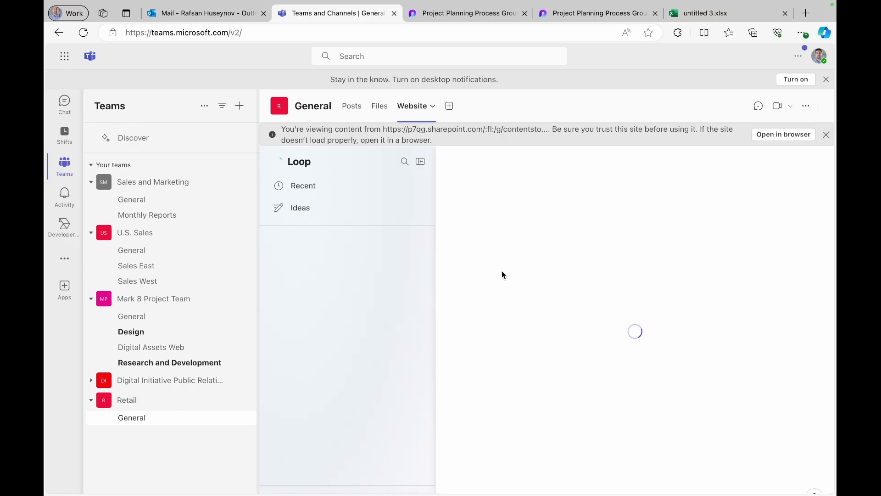
- Rename the new tab to 'Loop'
left_click(423, 107)
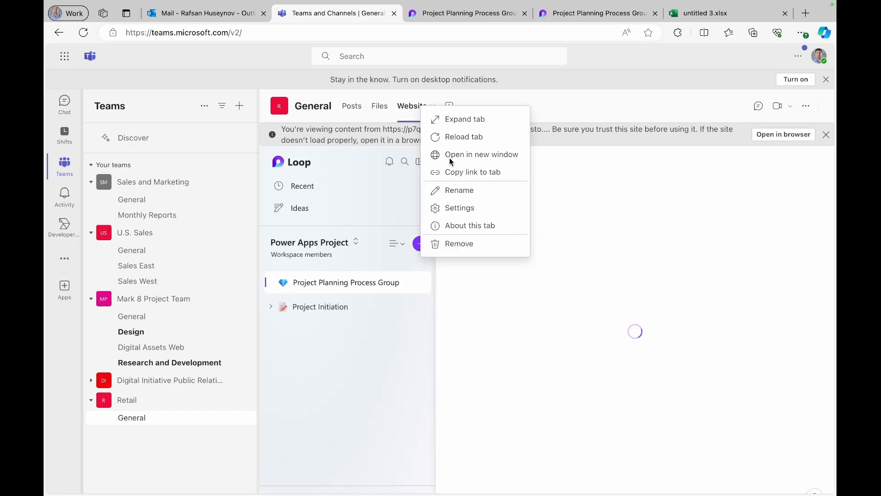
left_click(476, 195)
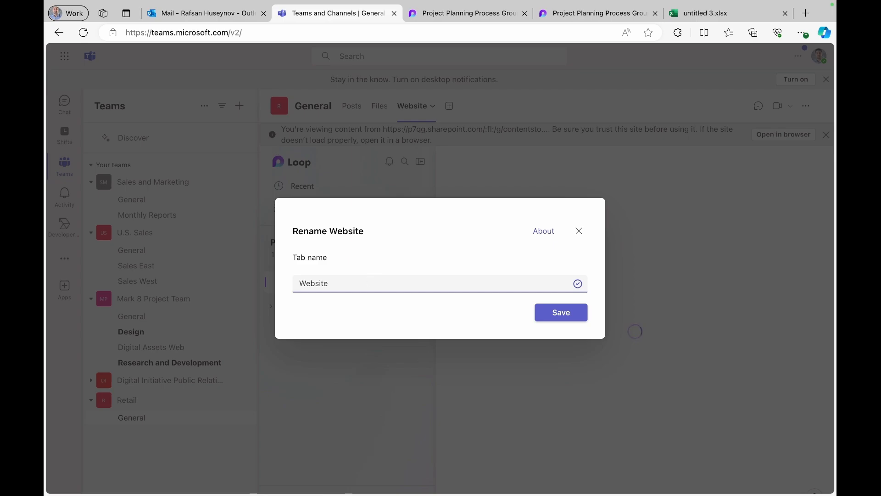
left_click(336, 284)
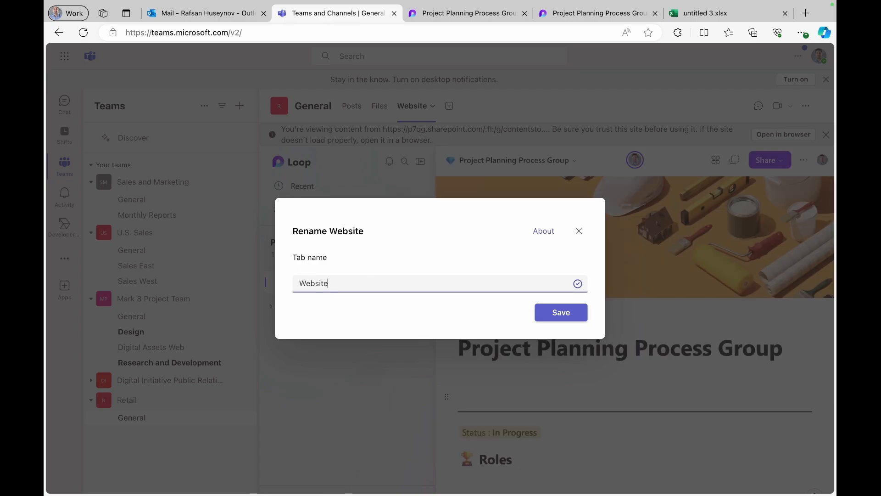
key("BackSpace")
key("BackSpace")
key("BackSpace")
key("BackSpace")
key("BackSpace")
key("BackSpace")
key("BackSpace")
type("Loop")
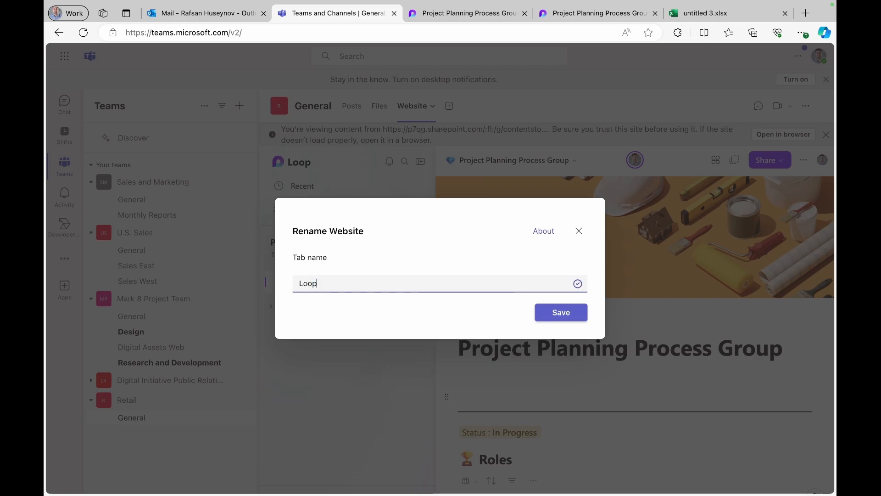
left_click(566, 314)
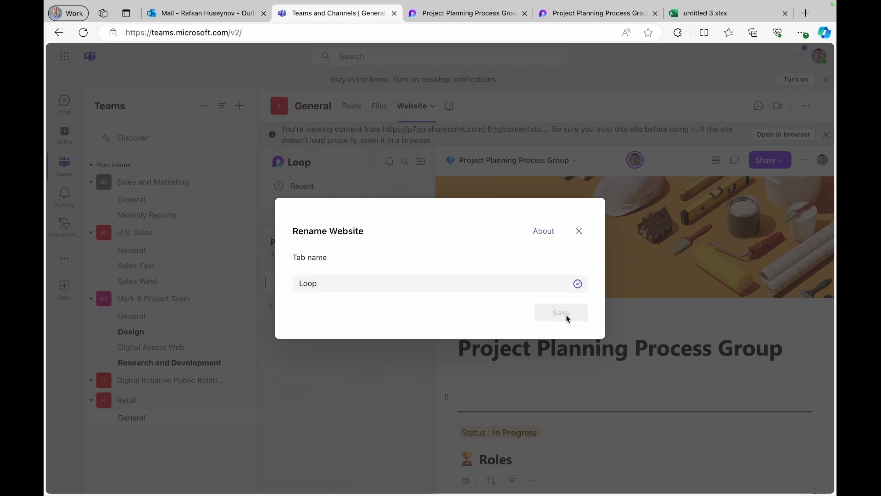
- In the Teams Loop tab, enter 'Creates project plan' as the Project manager's responsibility
left_click(420, 161)
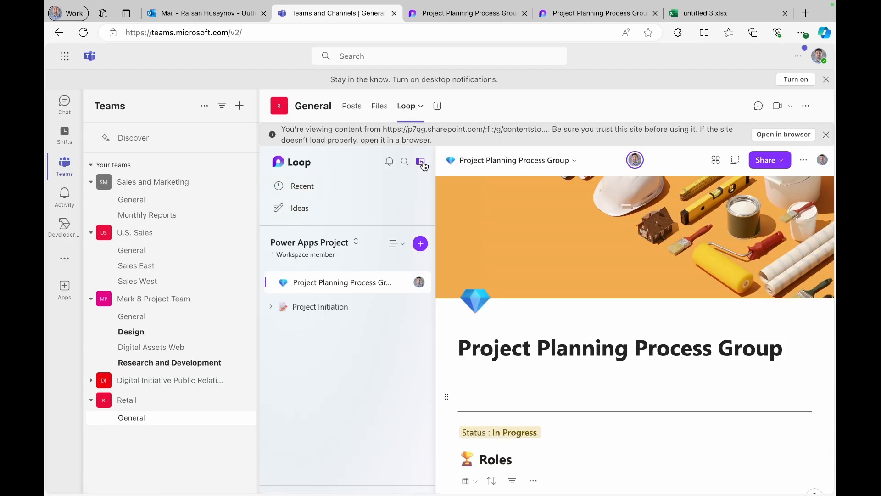
scroll(436, 322, "down", 3)
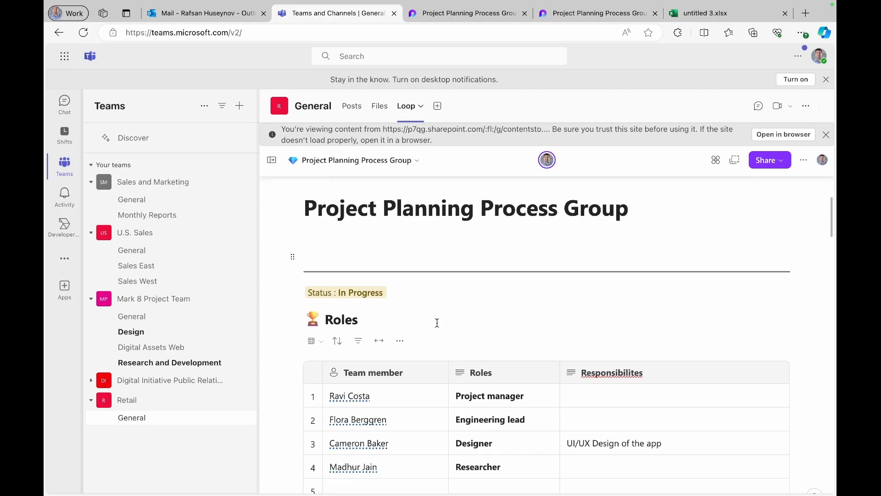
scroll(437, 323, "down", 3)
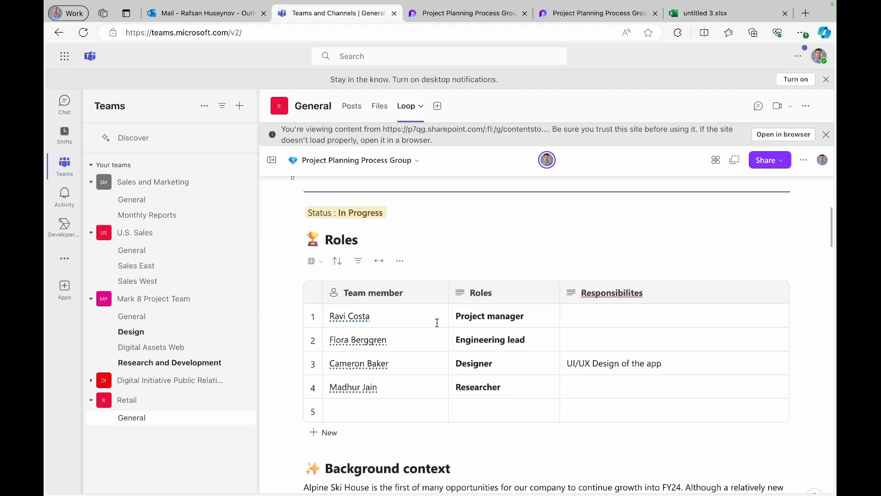
left_click(572, 325)
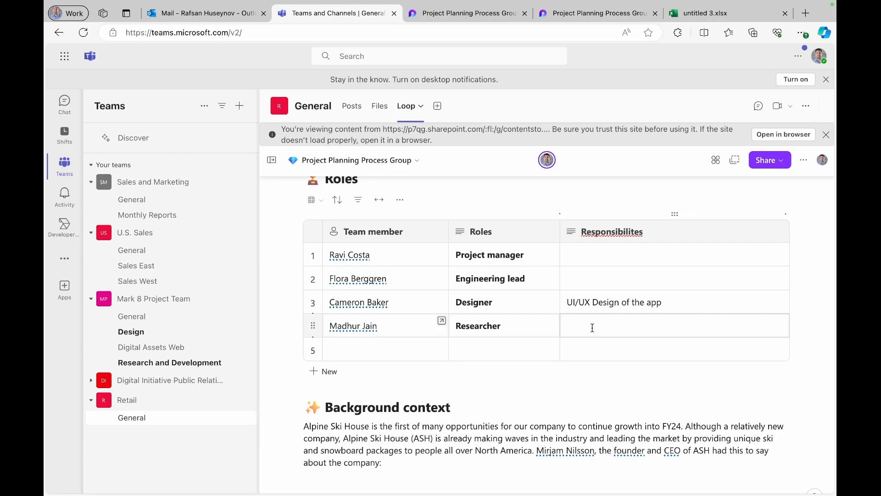
left_click(592, 328)
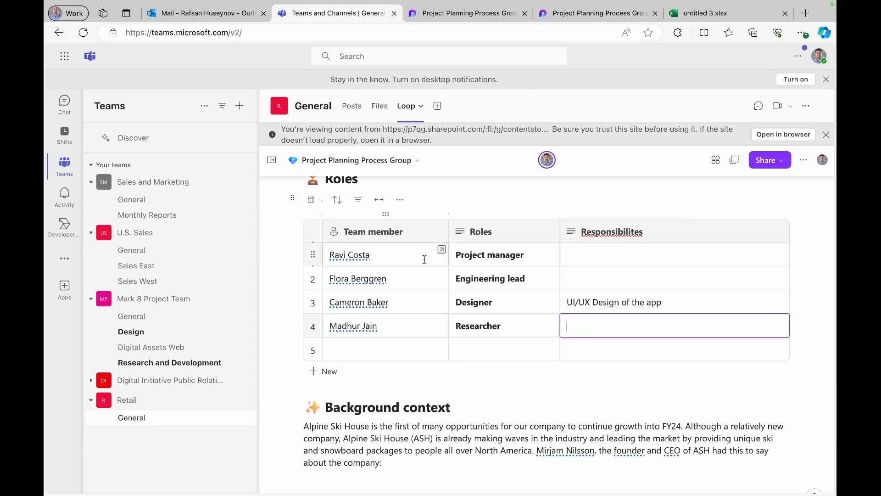
left_click(626, 250)
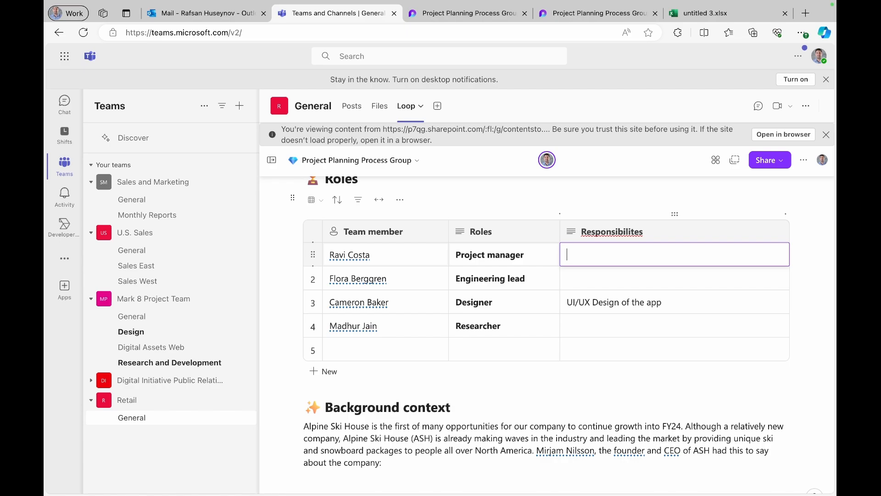
type("Creates project plann")
key("BackSpace")
key("BackSpace")
type("n")
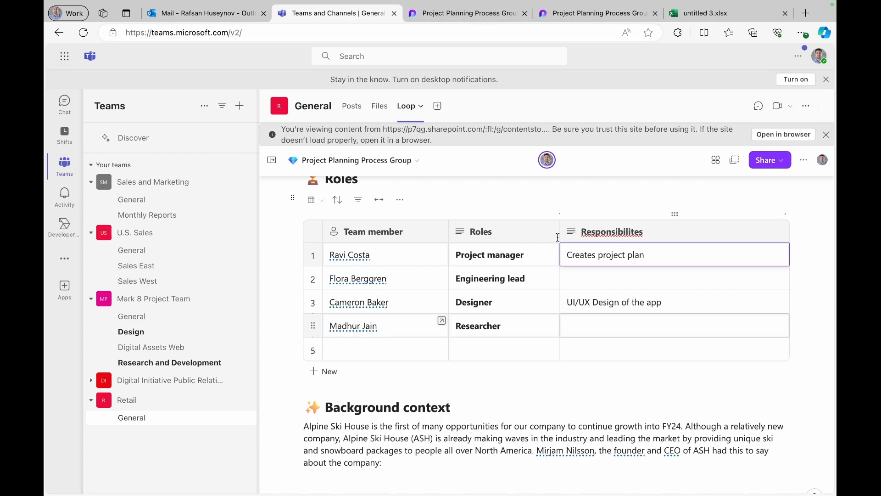
left_click(467, 16)
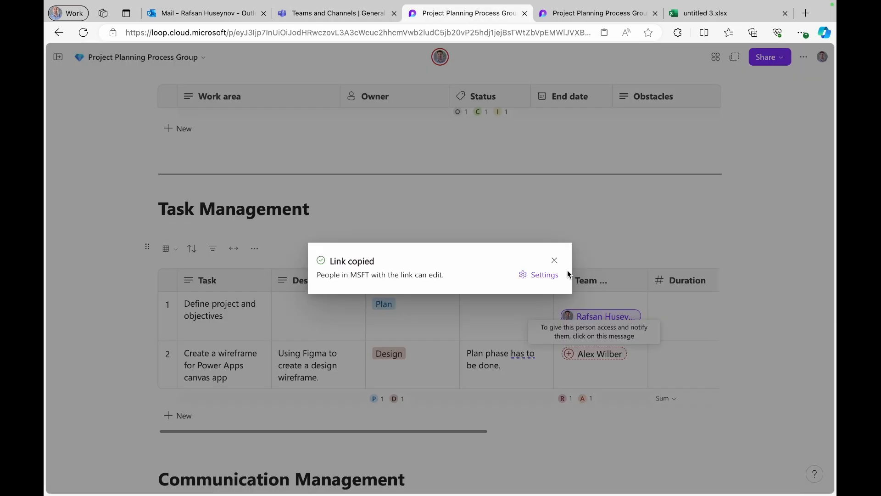
- Dismiss the Link copied notice and confirm 'Creates project plan' appears in the Roles table
left_click(554, 261)
scroll(461, 202, "up", 15)
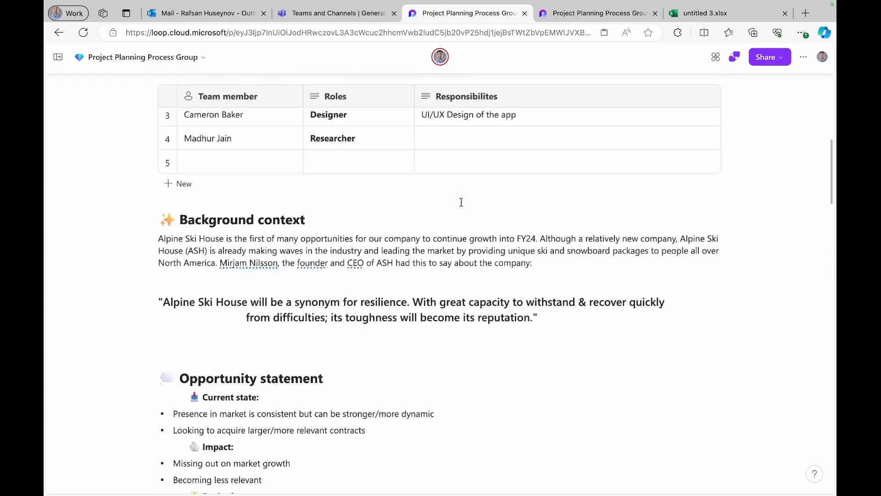
scroll(461, 202, "up", 8)
scroll(461, 202, "down", 3)
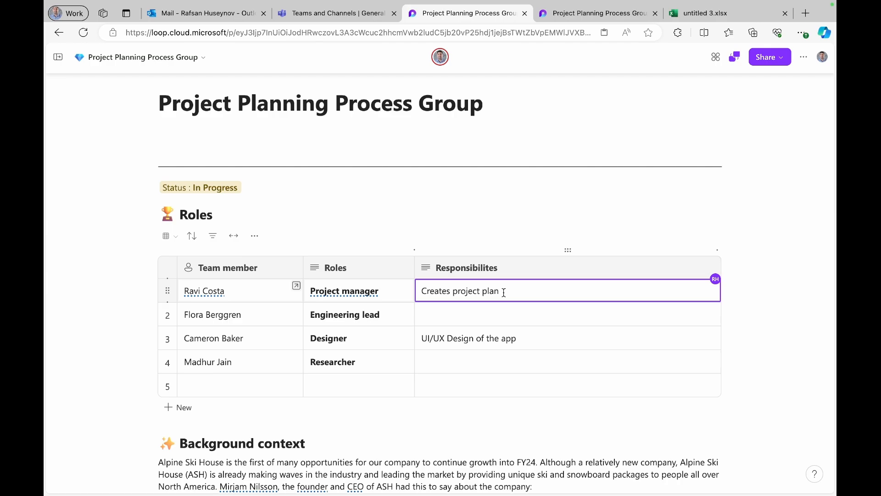
scroll(478, 273, "down", 2)
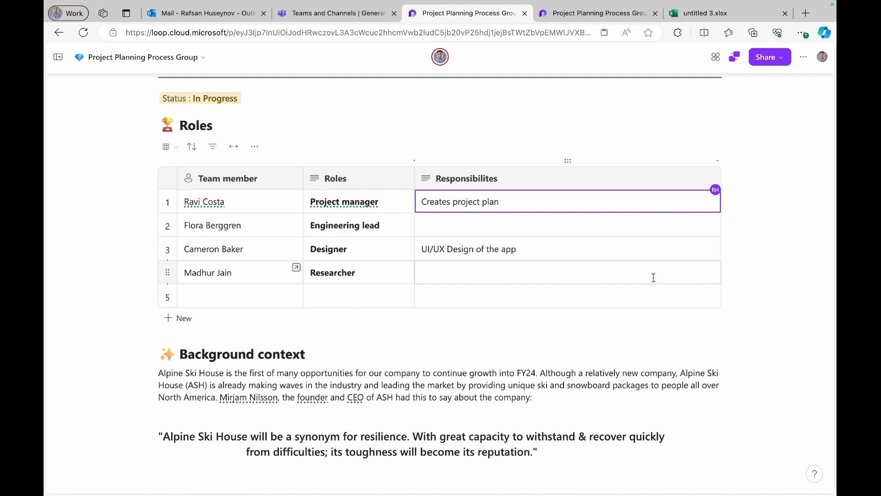
scroll(150, 314, "down", 8)
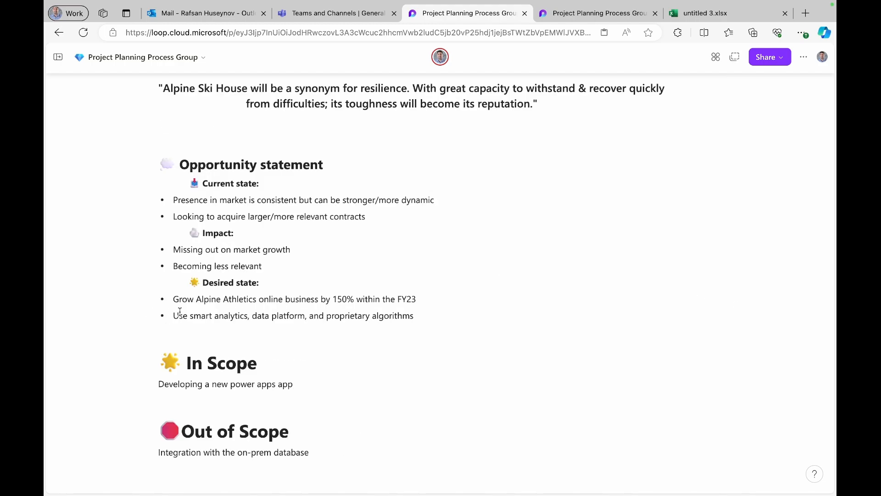
- Make the Opportunity statement through Out of Scope content a Loop component and copy its link
left_click_drag(343, 452, 147, 169)
left_click(147, 169)
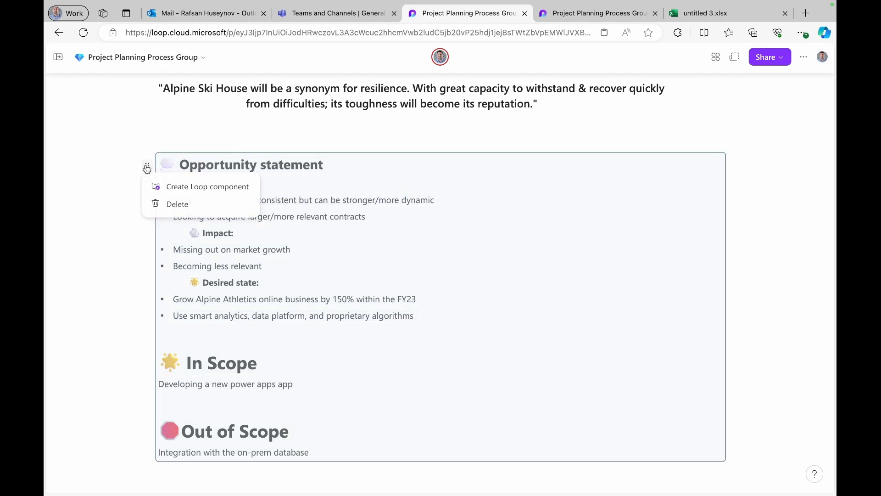
left_click(182, 184)
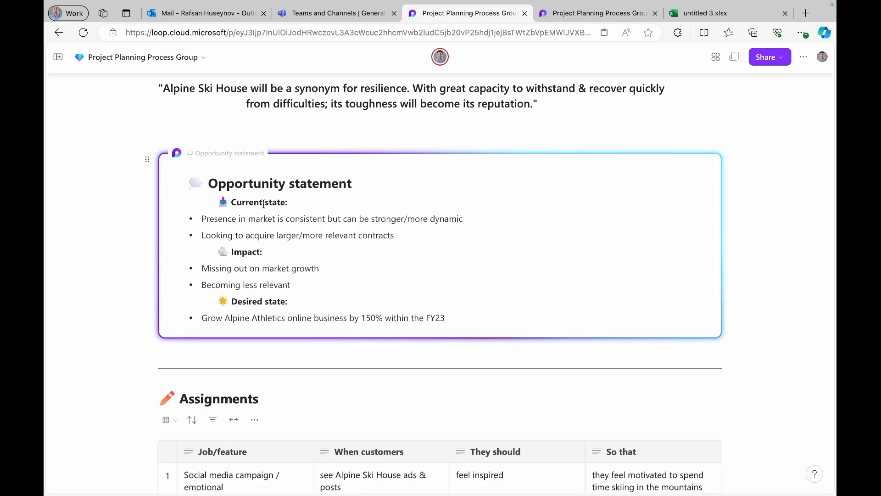
scroll(263, 203, "down", 1)
scroll(263, 204, "up", 1)
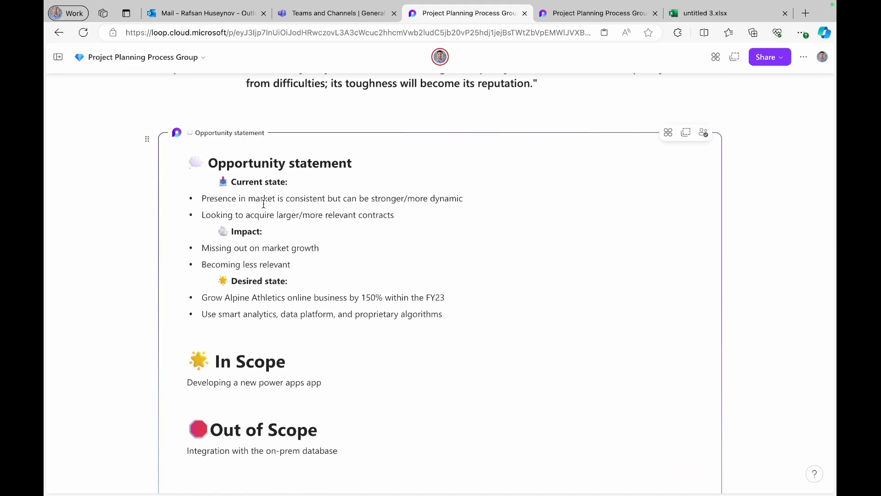
left_click(685, 134)
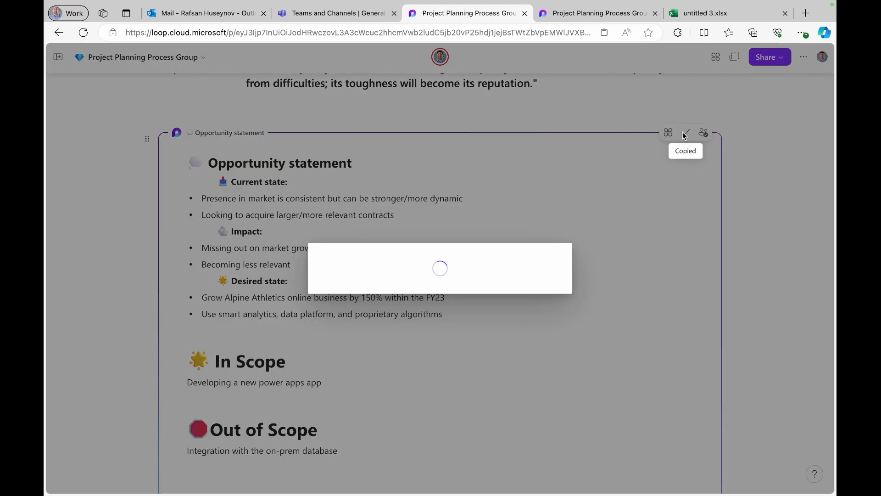
- Paste the Opportunity statement component link into the colleague's Teams chat and send it
left_click(316, 14)
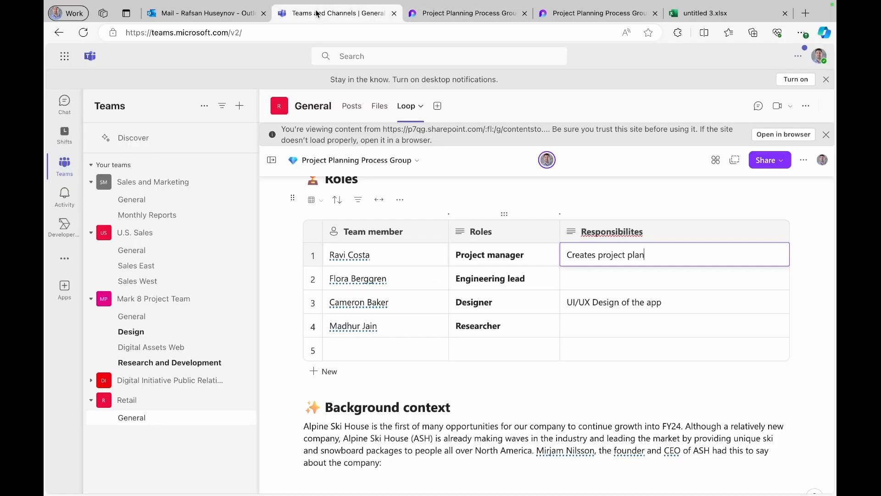
left_click(64, 108)
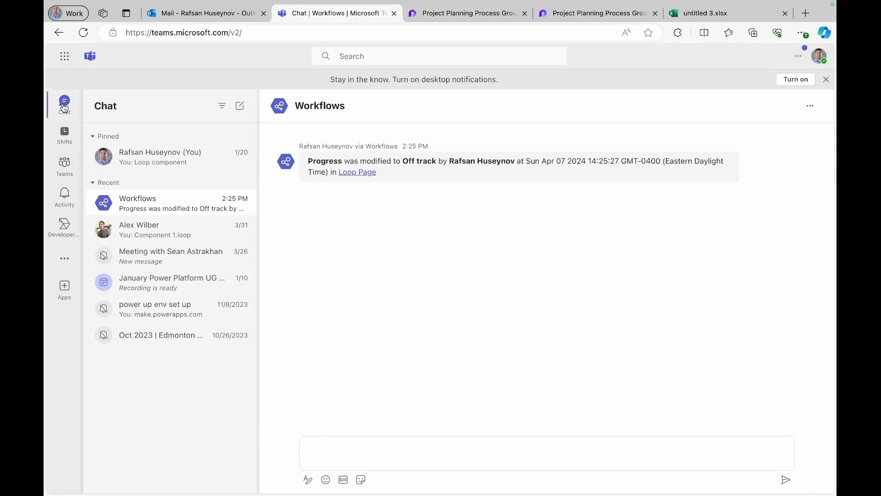
left_click(138, 230)
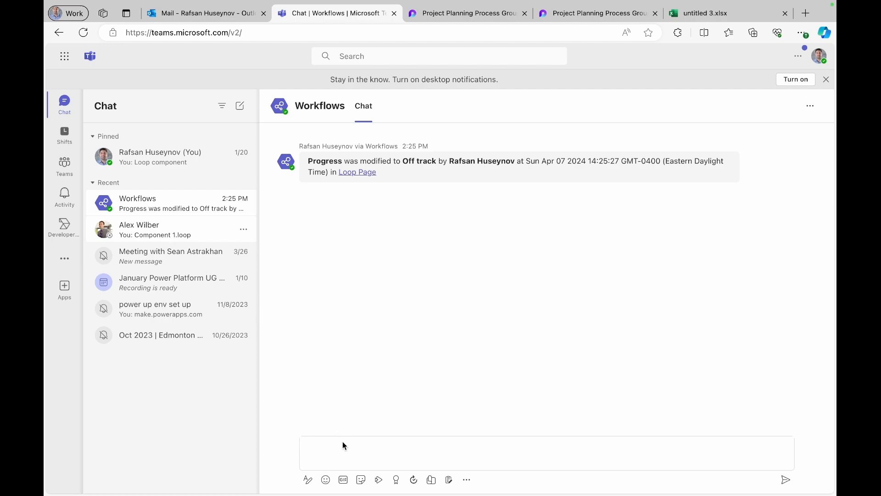
left_click(345, 456)
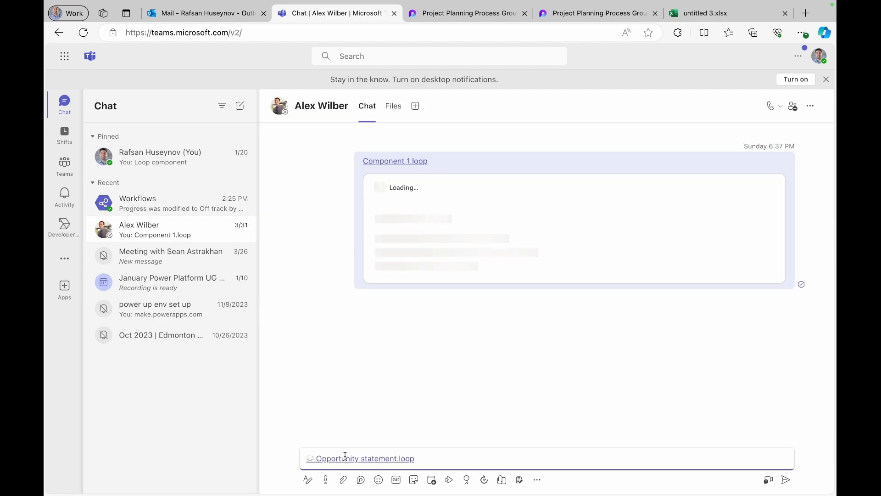
left_click(788, 483)
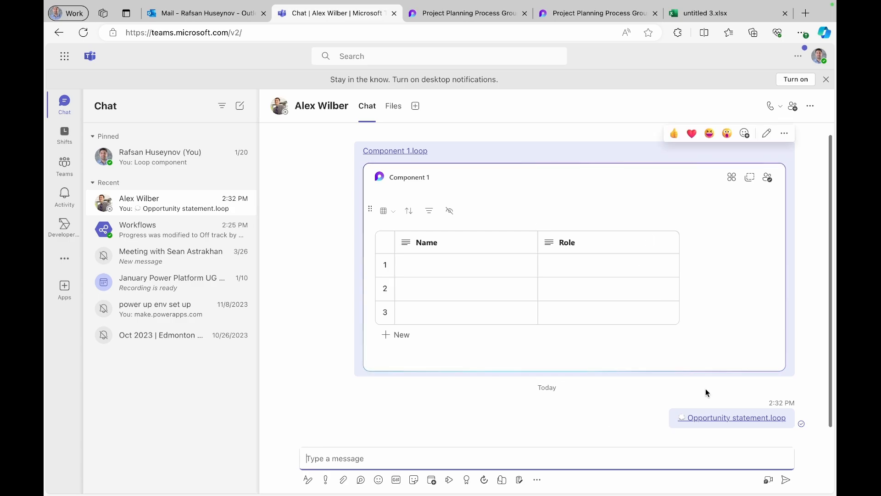
- Open the shared component from chat, hide the navigation, and select text from Out of Scope to Impact
left_click(738, 423)
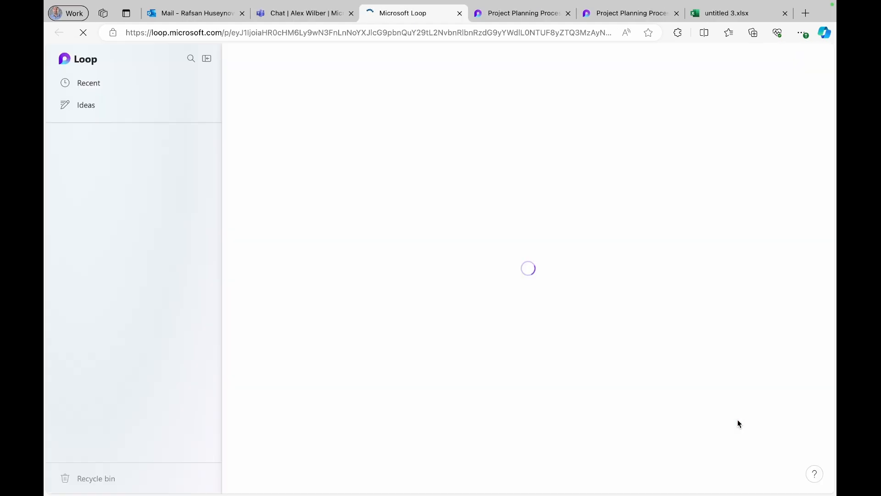
left_click(207, 58)
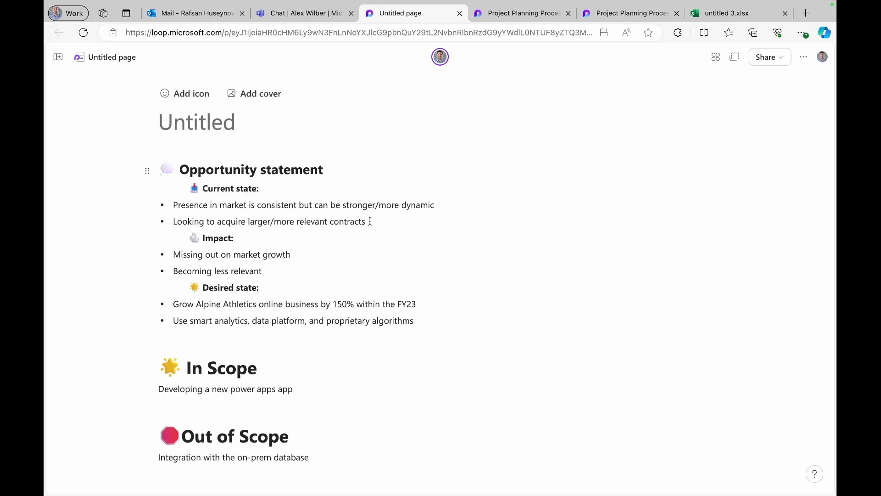
left_click(315, 445)
left_click_drag(314, 444, 203, 230)
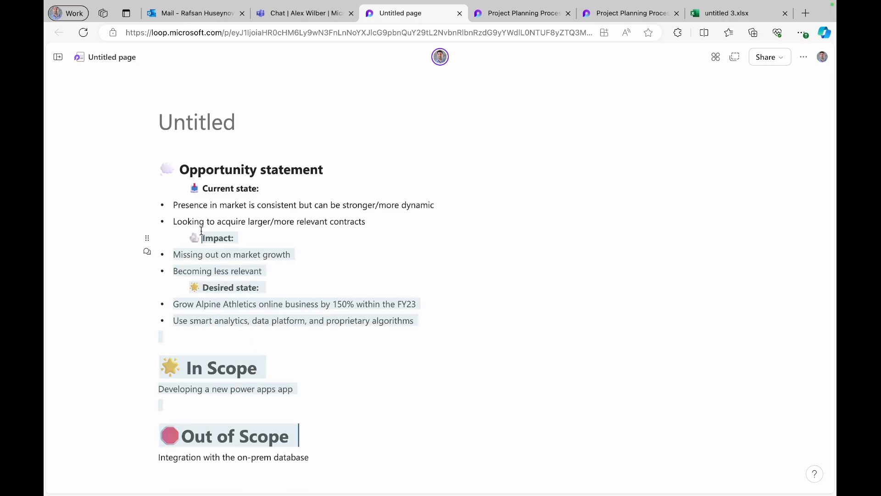
- Return to the Project Planning Process Group page and dismiss the link-copied notice
left_click(518, 17)
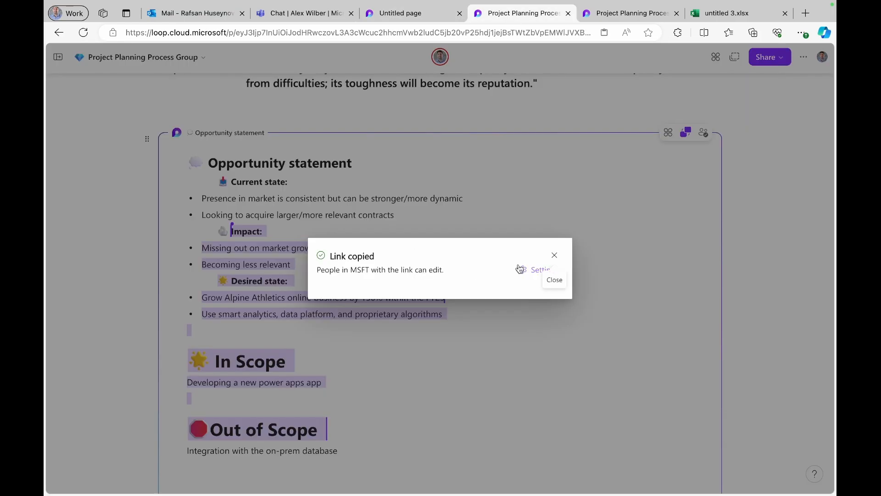
left_click(554, 255)
scroll(498, 427, "down", 3)
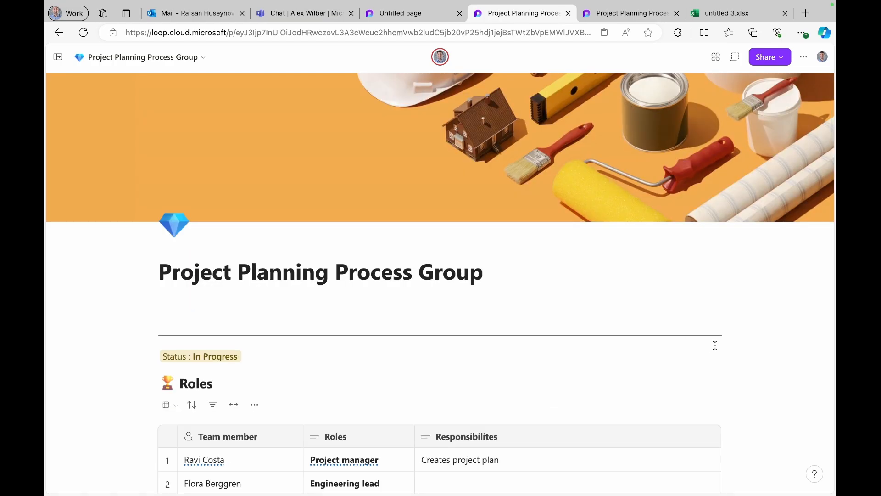
scroll(715, 344, "down", 2)
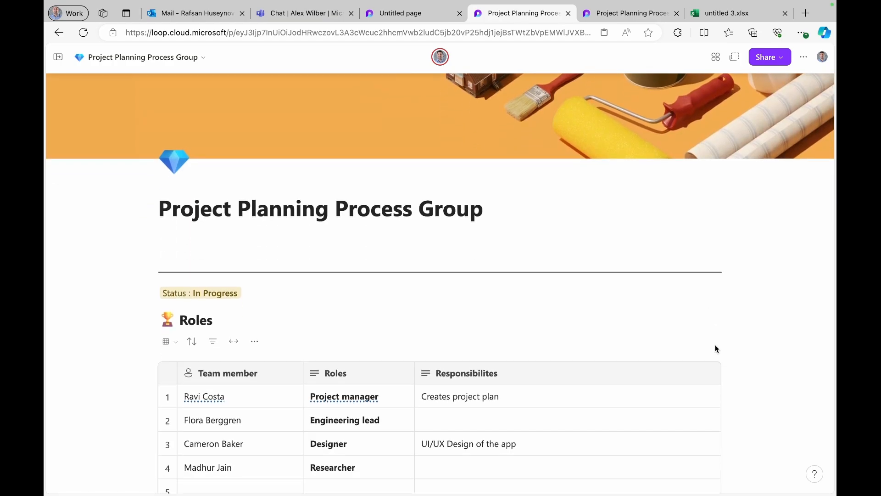